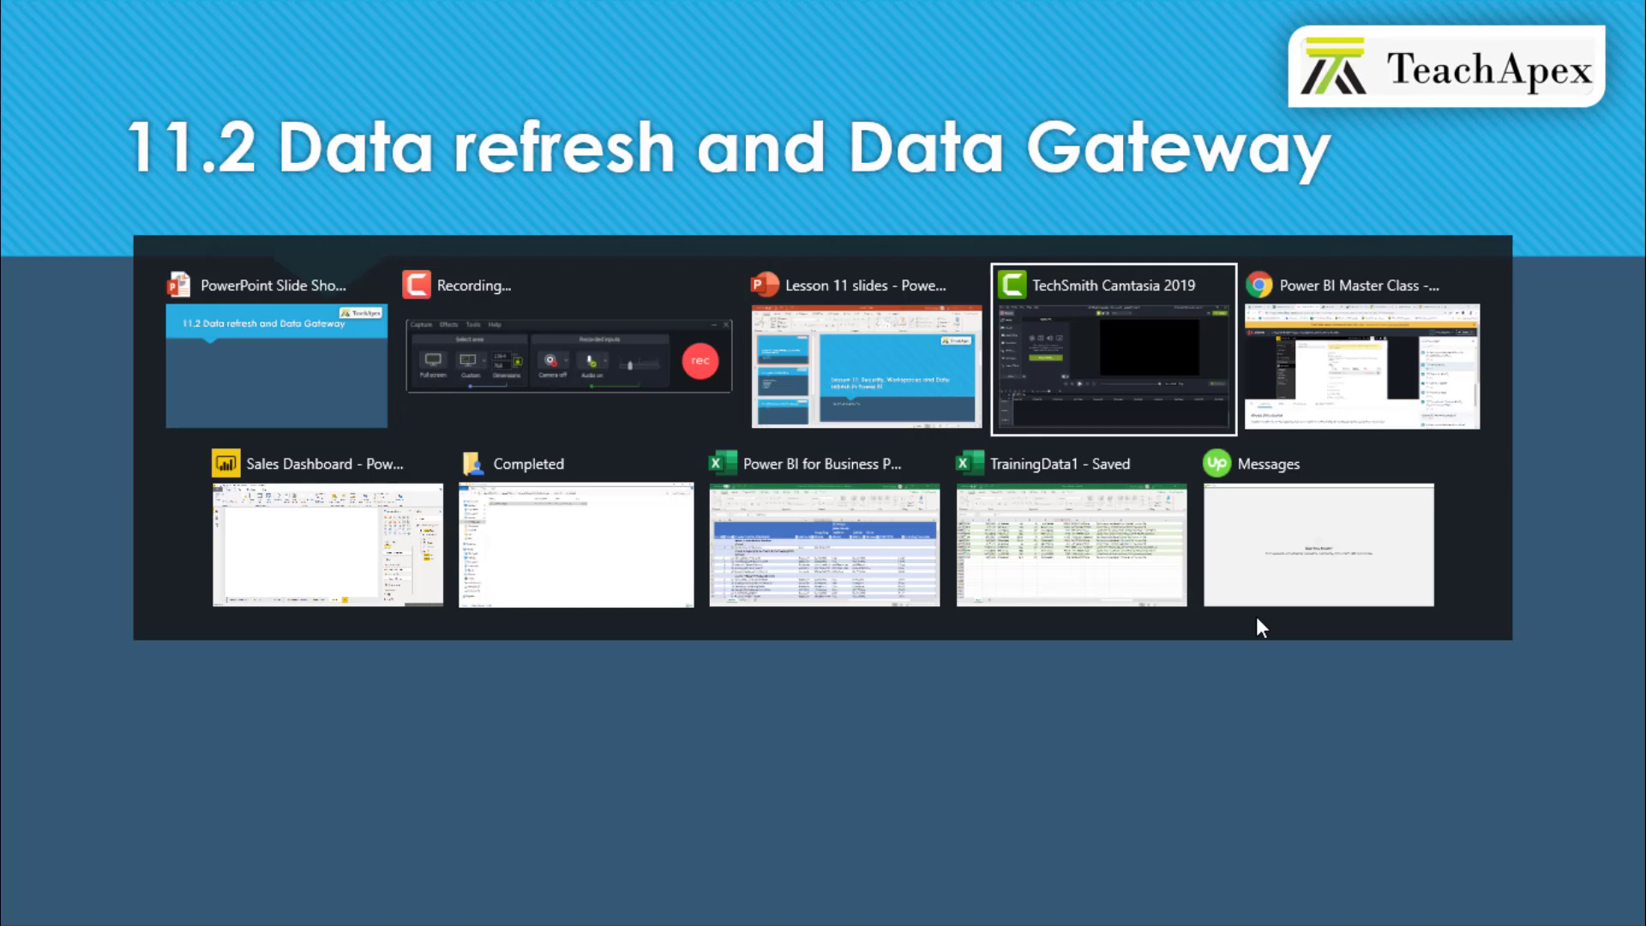
- Switch from the PowerPoint slideshow to the TrainingData1 Excel workbook window
{"action": "key", "text": "alt+Tab"}
{"action": "key", "text": "alt+Tab"}
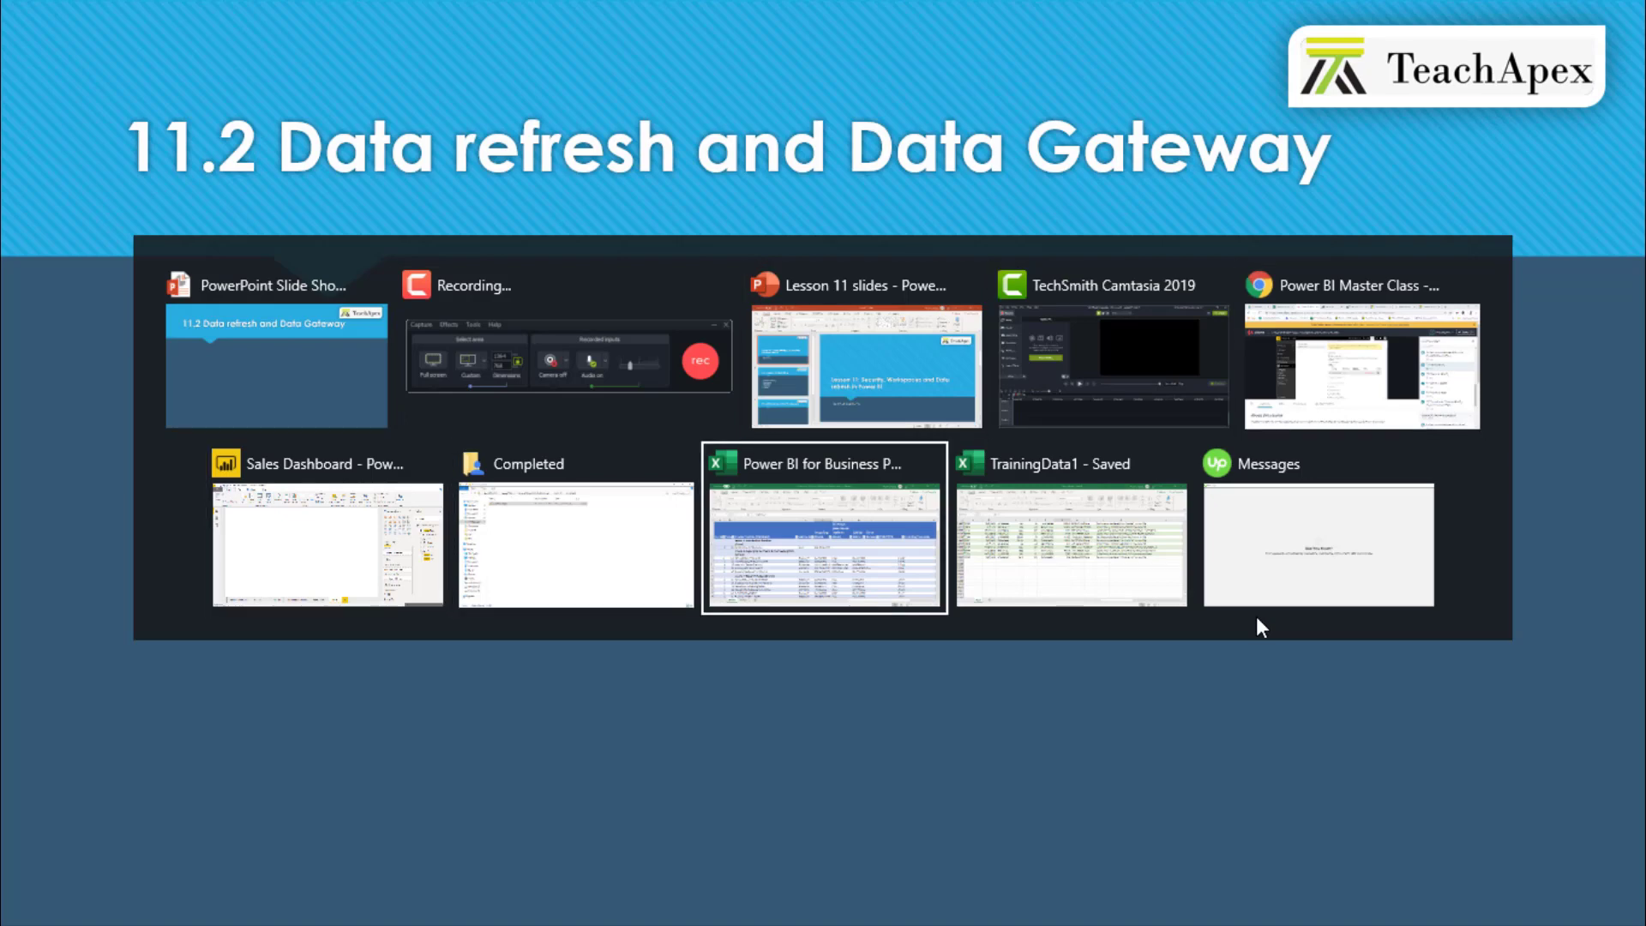
{"action": "key", "text": "alt+Tab"}
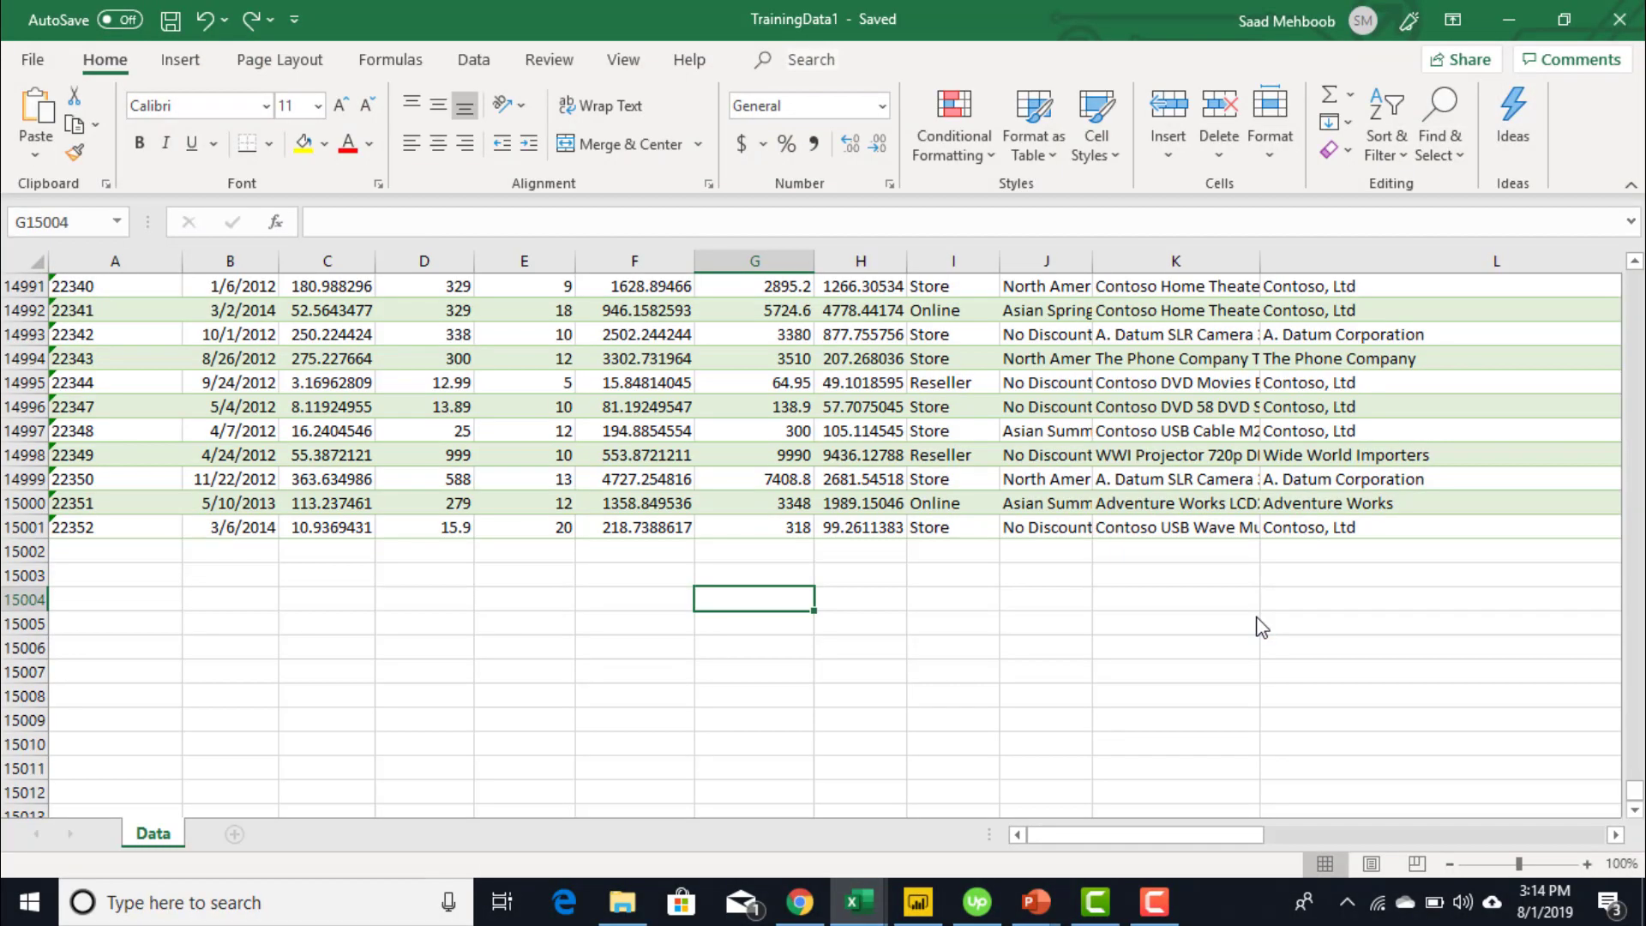
{"action": "key", "text": "Left"}
{"action": "key", "text": "Left"}
{"action": "key", "text": "Left"}
{"action": "key", "text": "Left"}
{"action": "key", "text": "Left"}
{"action": "key", "text": "Left"}
{"action": "key", "text": "Up"}
{"action": "key", "text": "Up"}
{"action": "key", "text": "Up"}
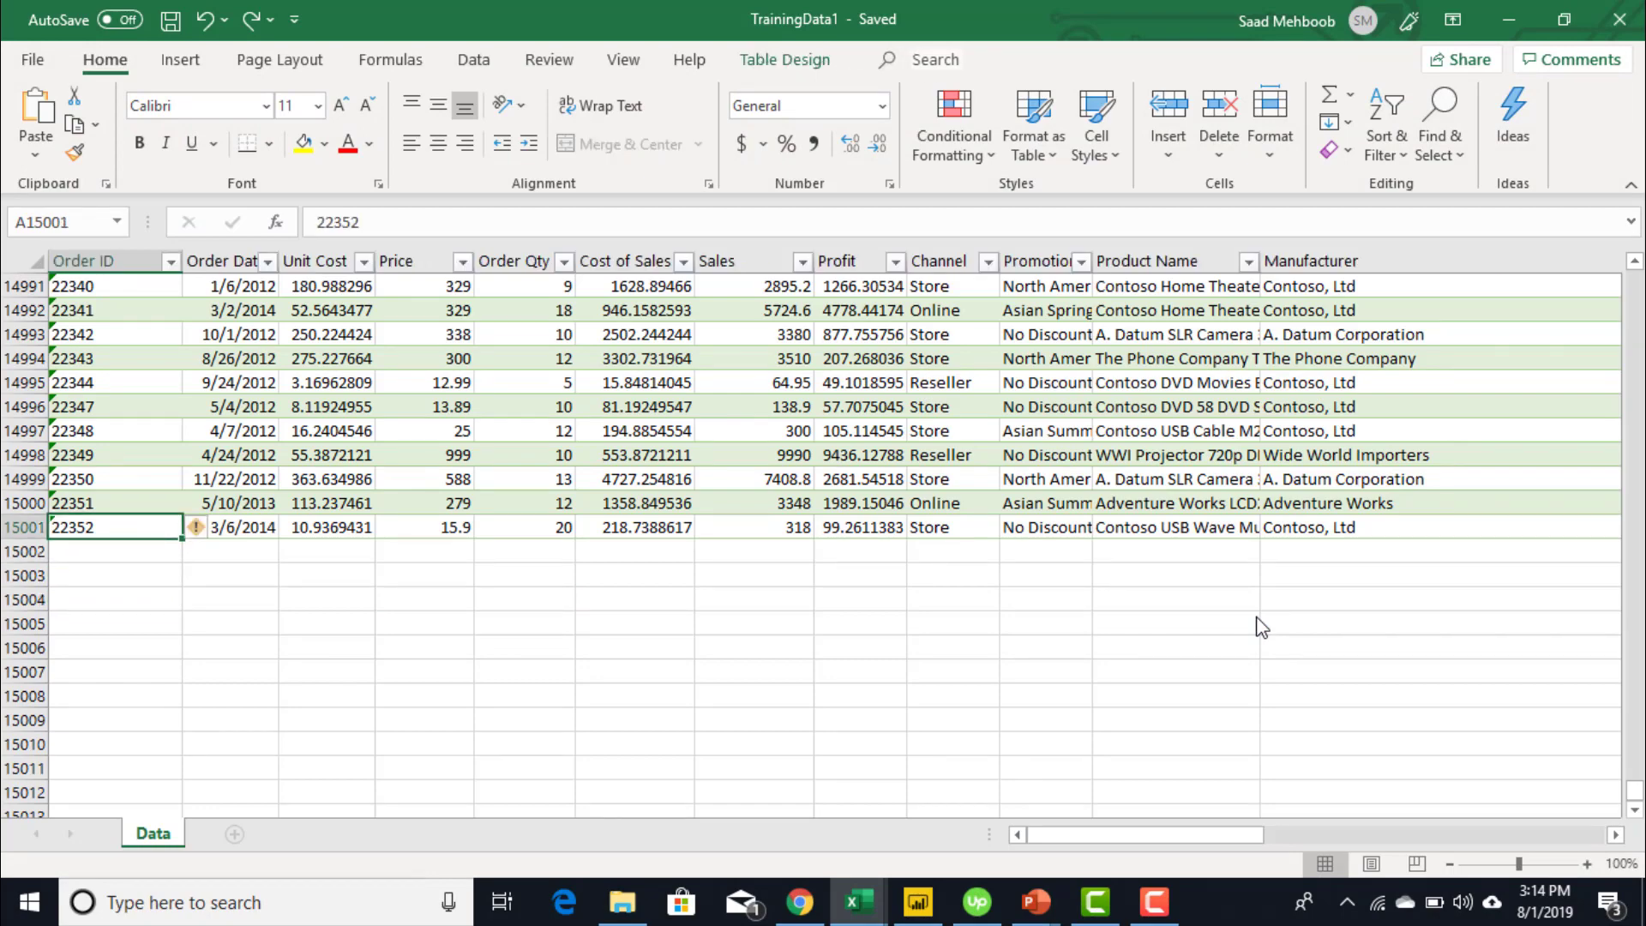
{"action": "key", "text": "ctrl+shift+Up"}
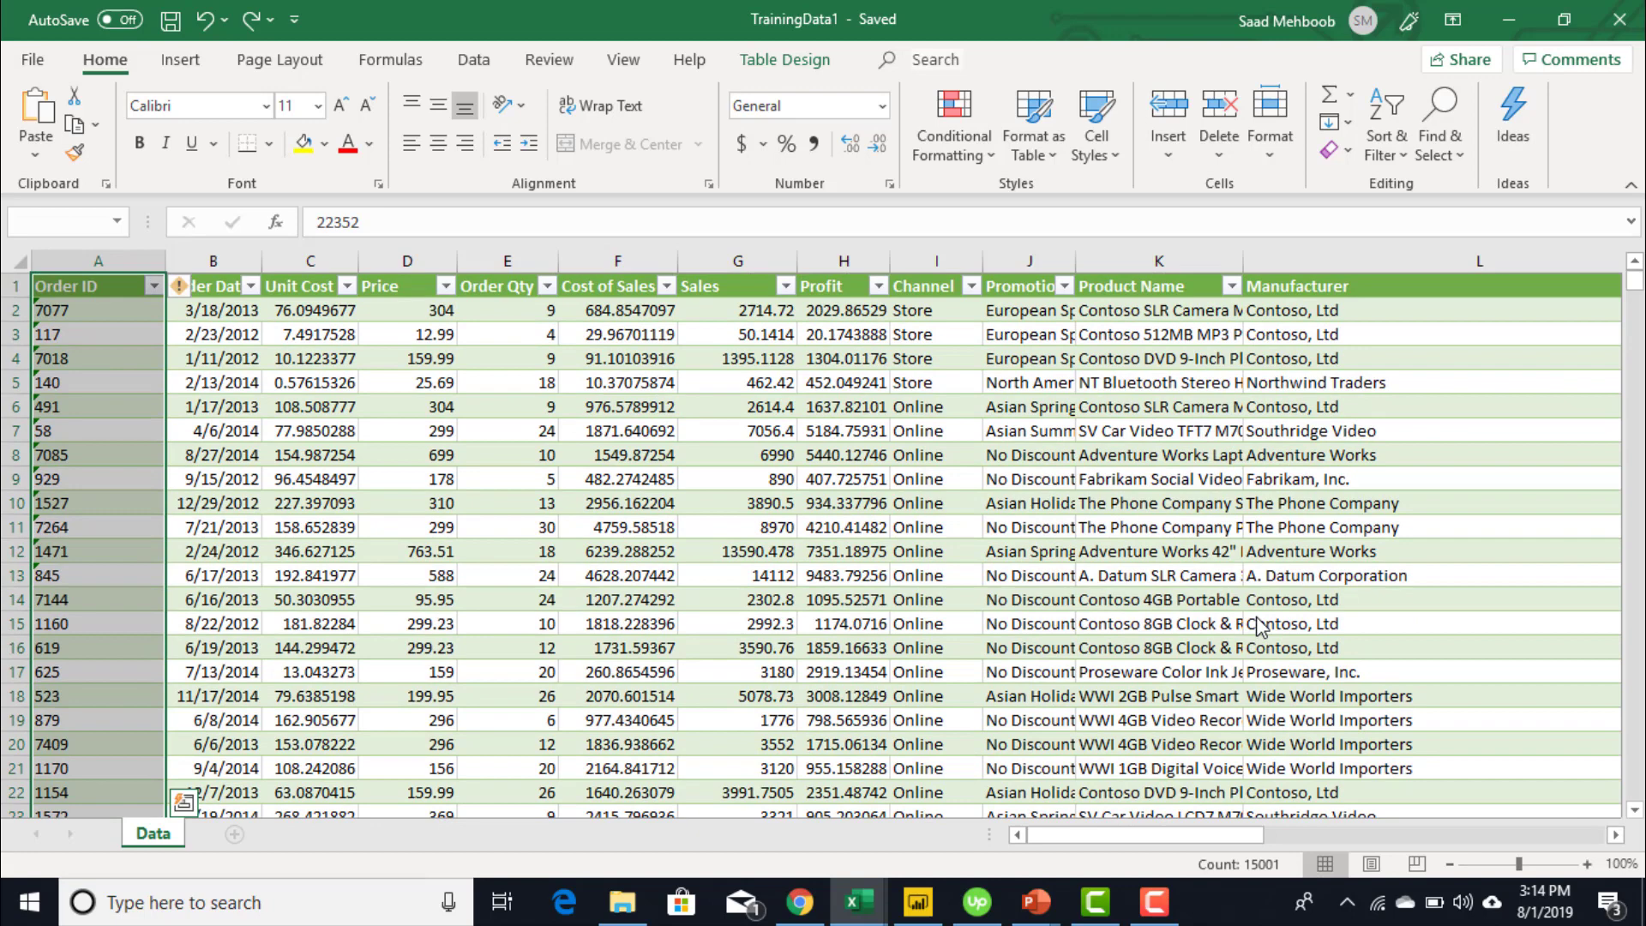
{"action": "key", "text": "shift+Down"}
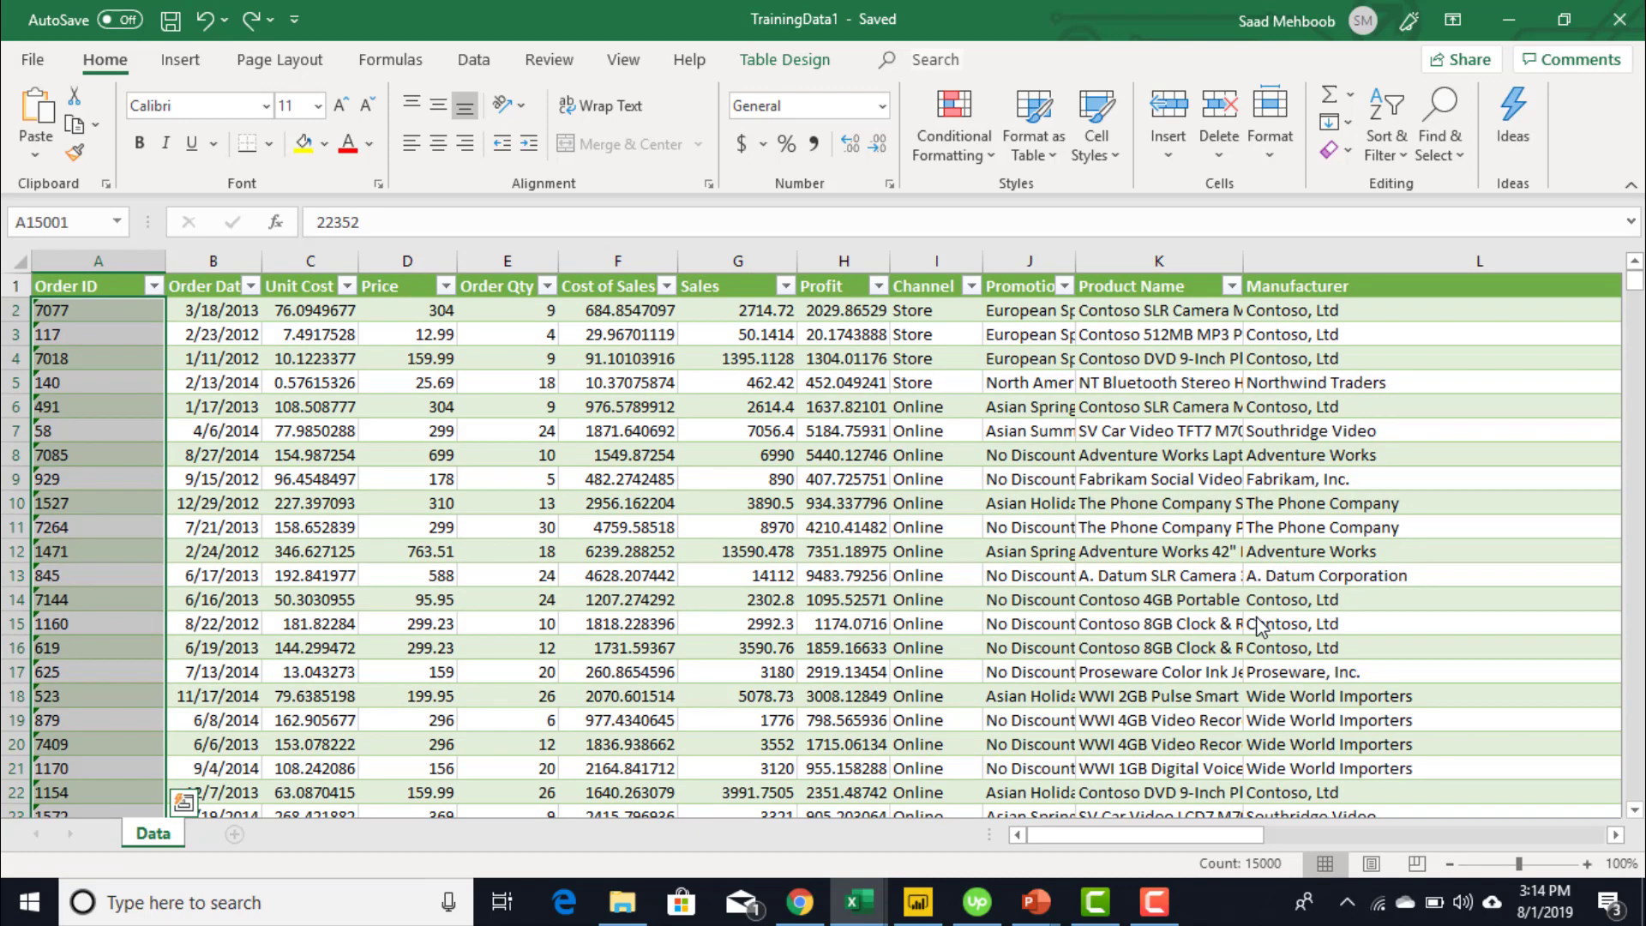
{"action": "key", "text": "Down"}
{"action": "key", "text": "Down"}
{"action": "key", "text": "Down"}
{"action": "key", "text": "Down"}
{"action": "key", "text": "Down"}
{"action": "key", "text": "Down"}
{"action": "key", "text": "Down"}
{"action": "key", "text": "Down"}
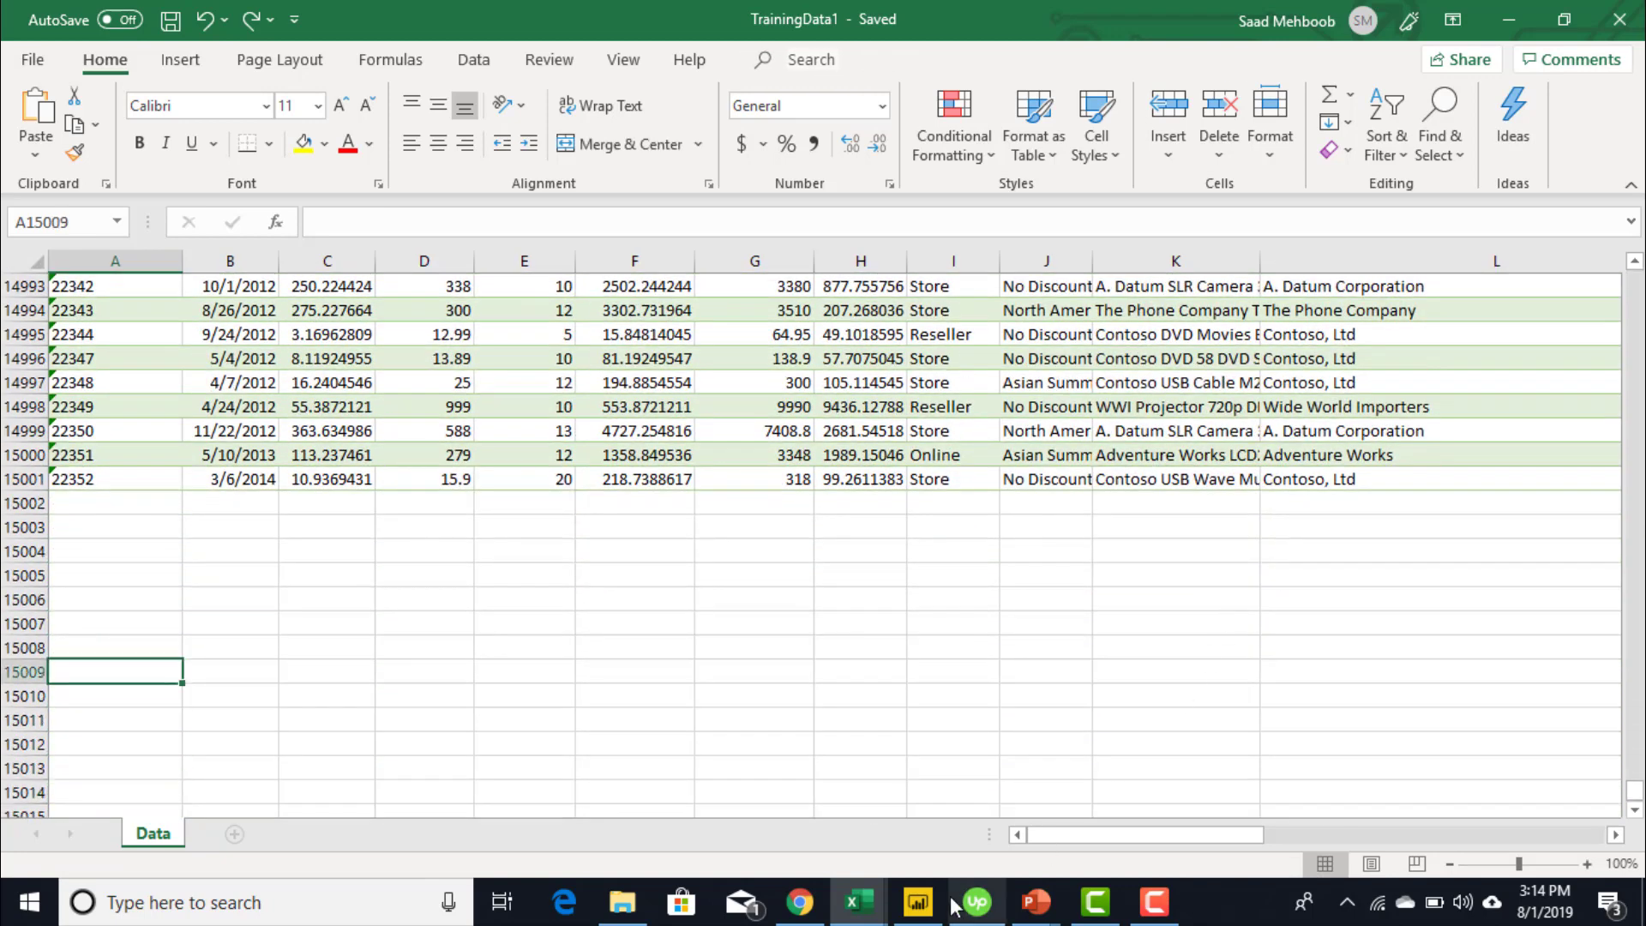
- On Page 1, add a centred multi-row card showing the Order ID field as 15.00K
{"action": "left_click", "coordinate": [920, 905]}
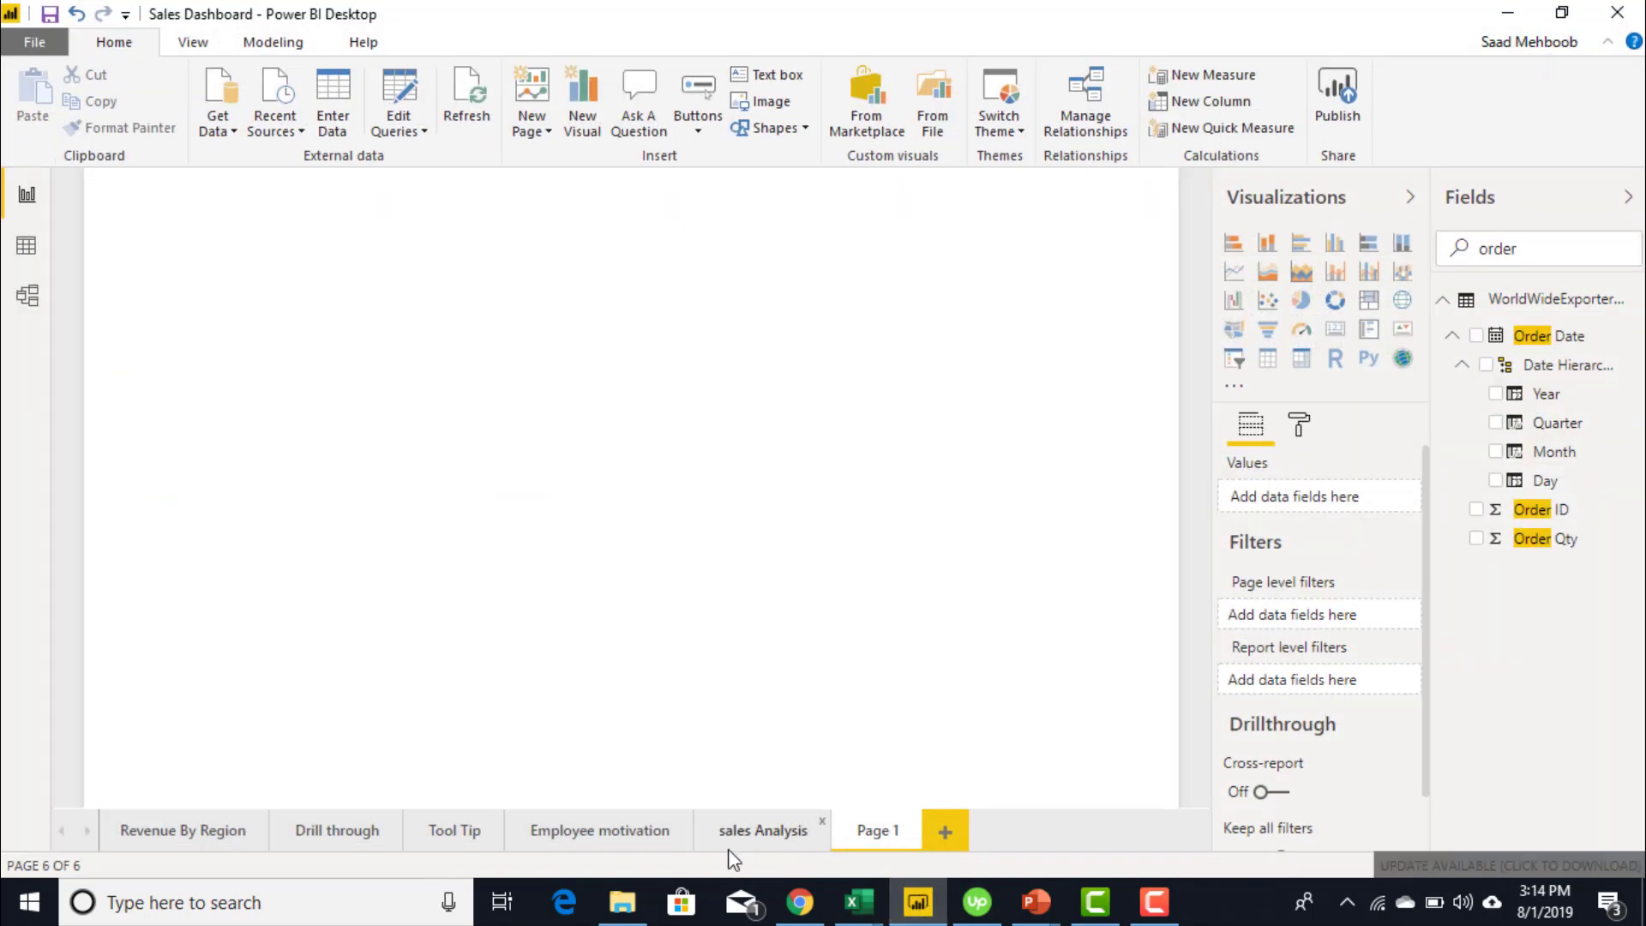
{"action": "left_click", "coordinate": [214, 836]}
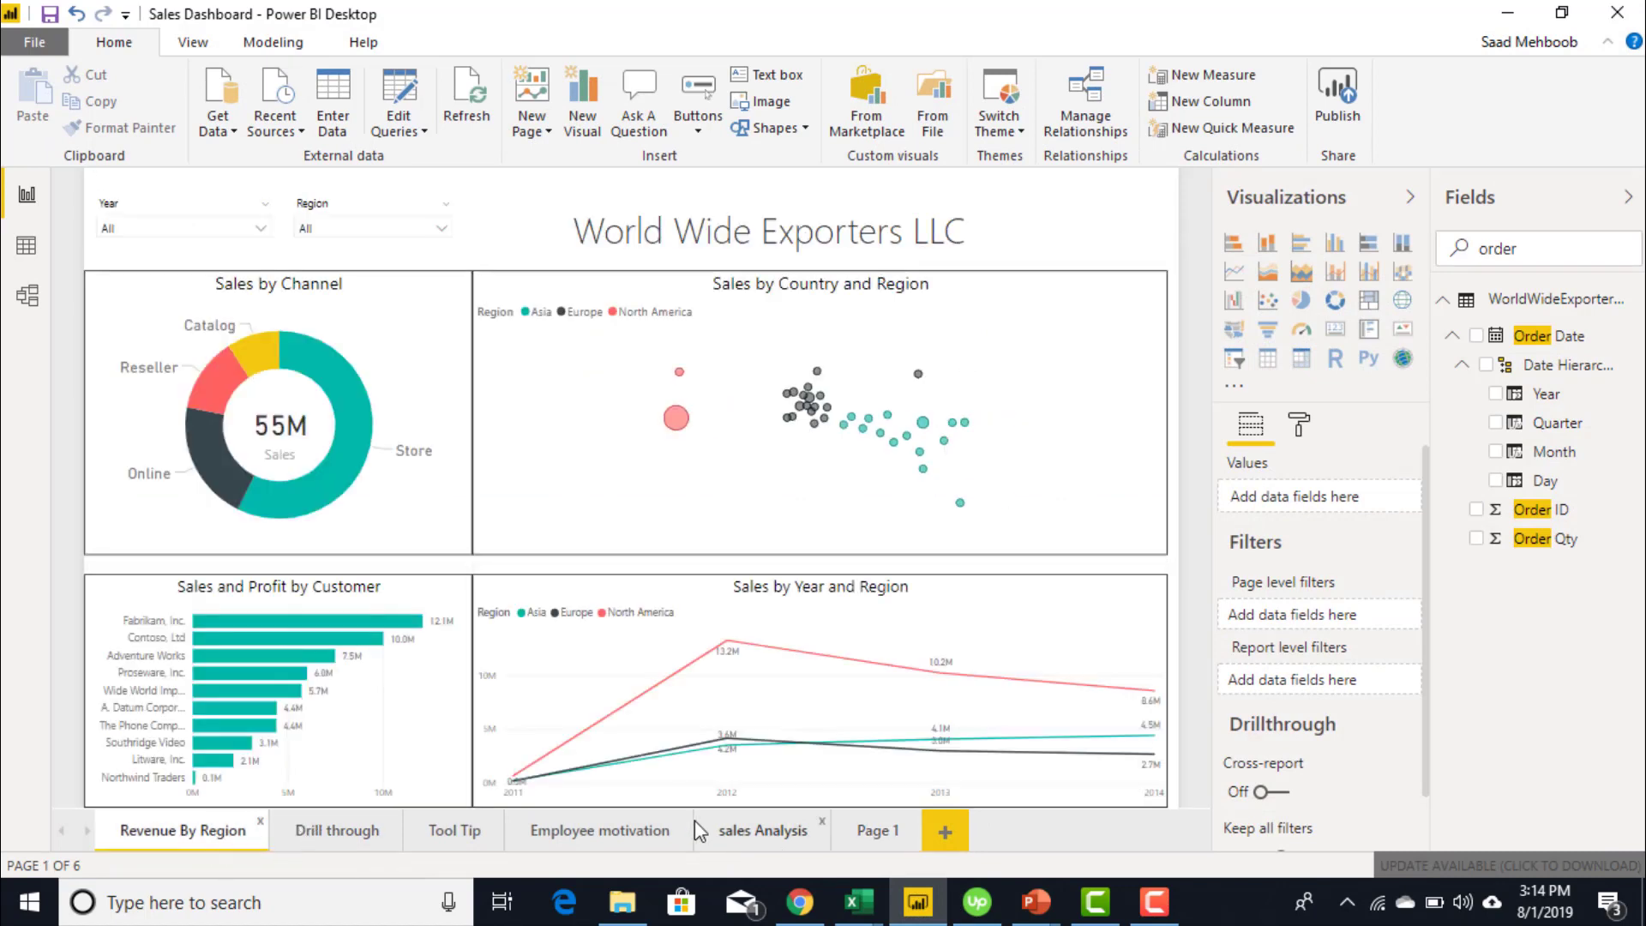
{"action": "left_click", "coordinate": [885, 836]}
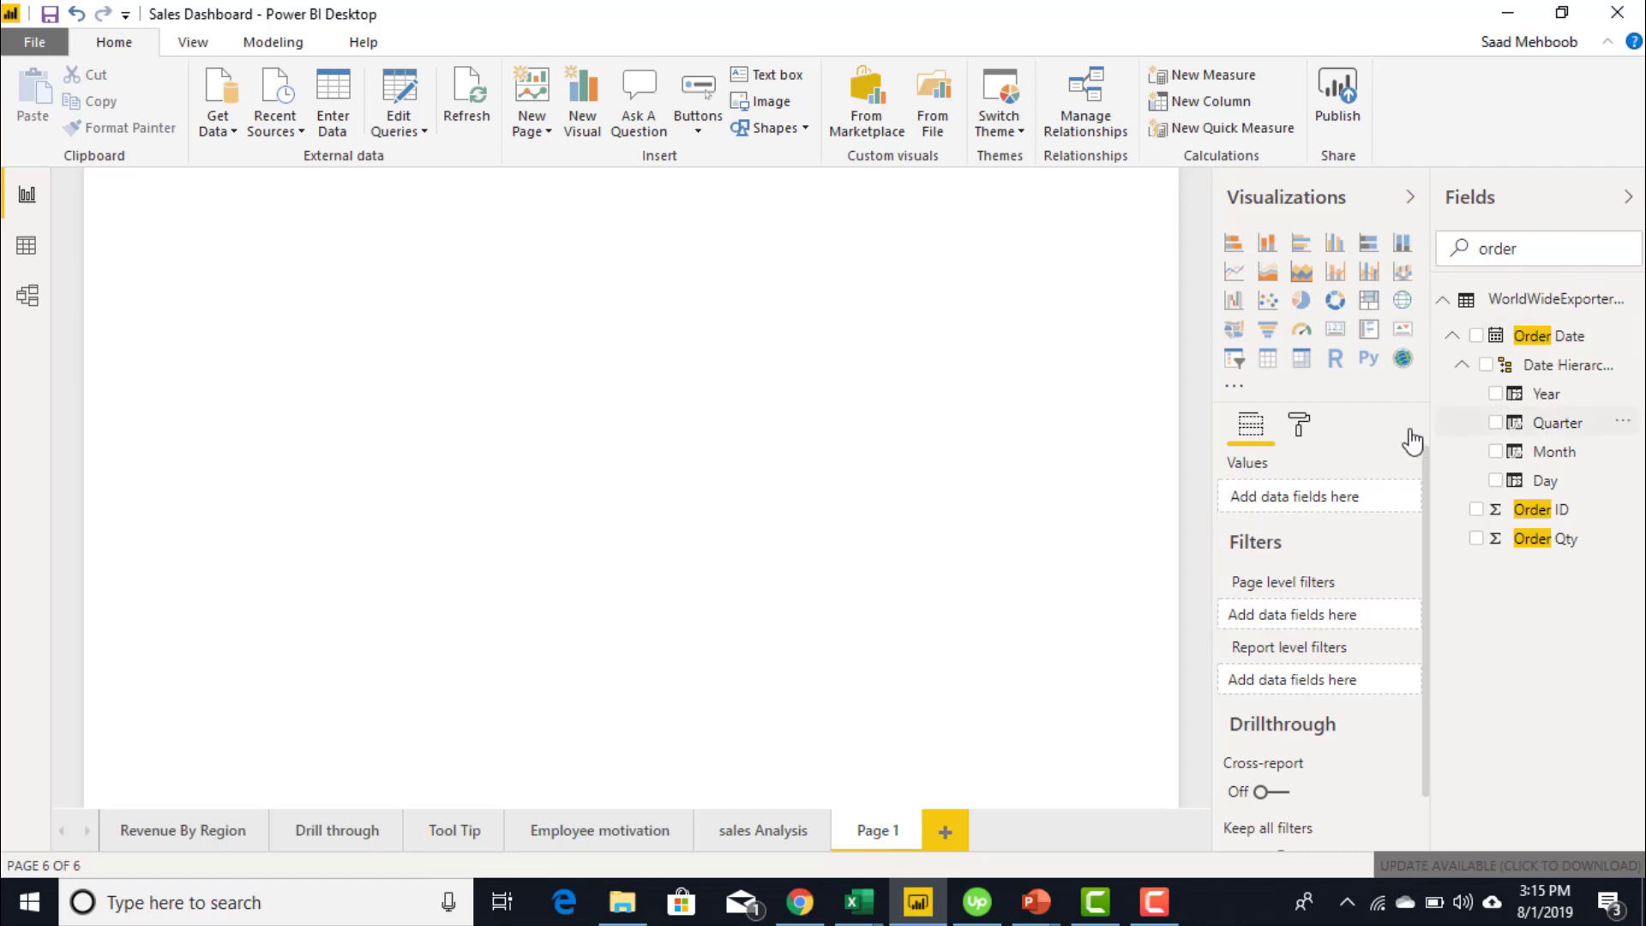
{"action": "left_click", "coordinate": [1335, 329]}
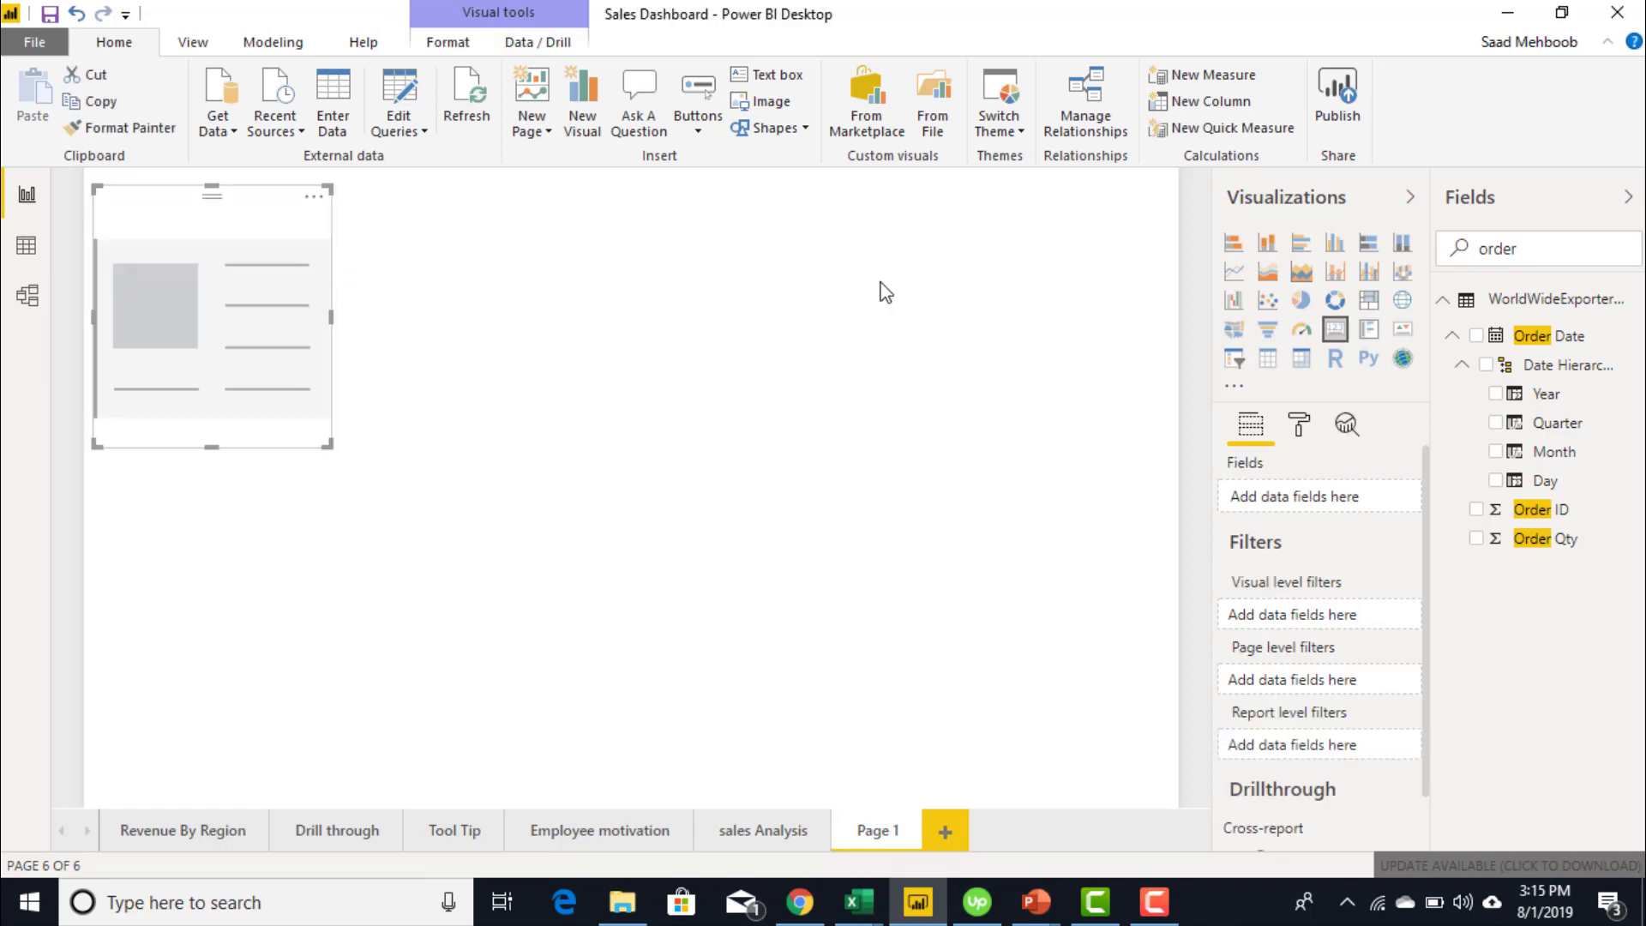
{"action": "left_click_drag", "start_coordinate": [270, 331], "coordinate": [942, 456]}
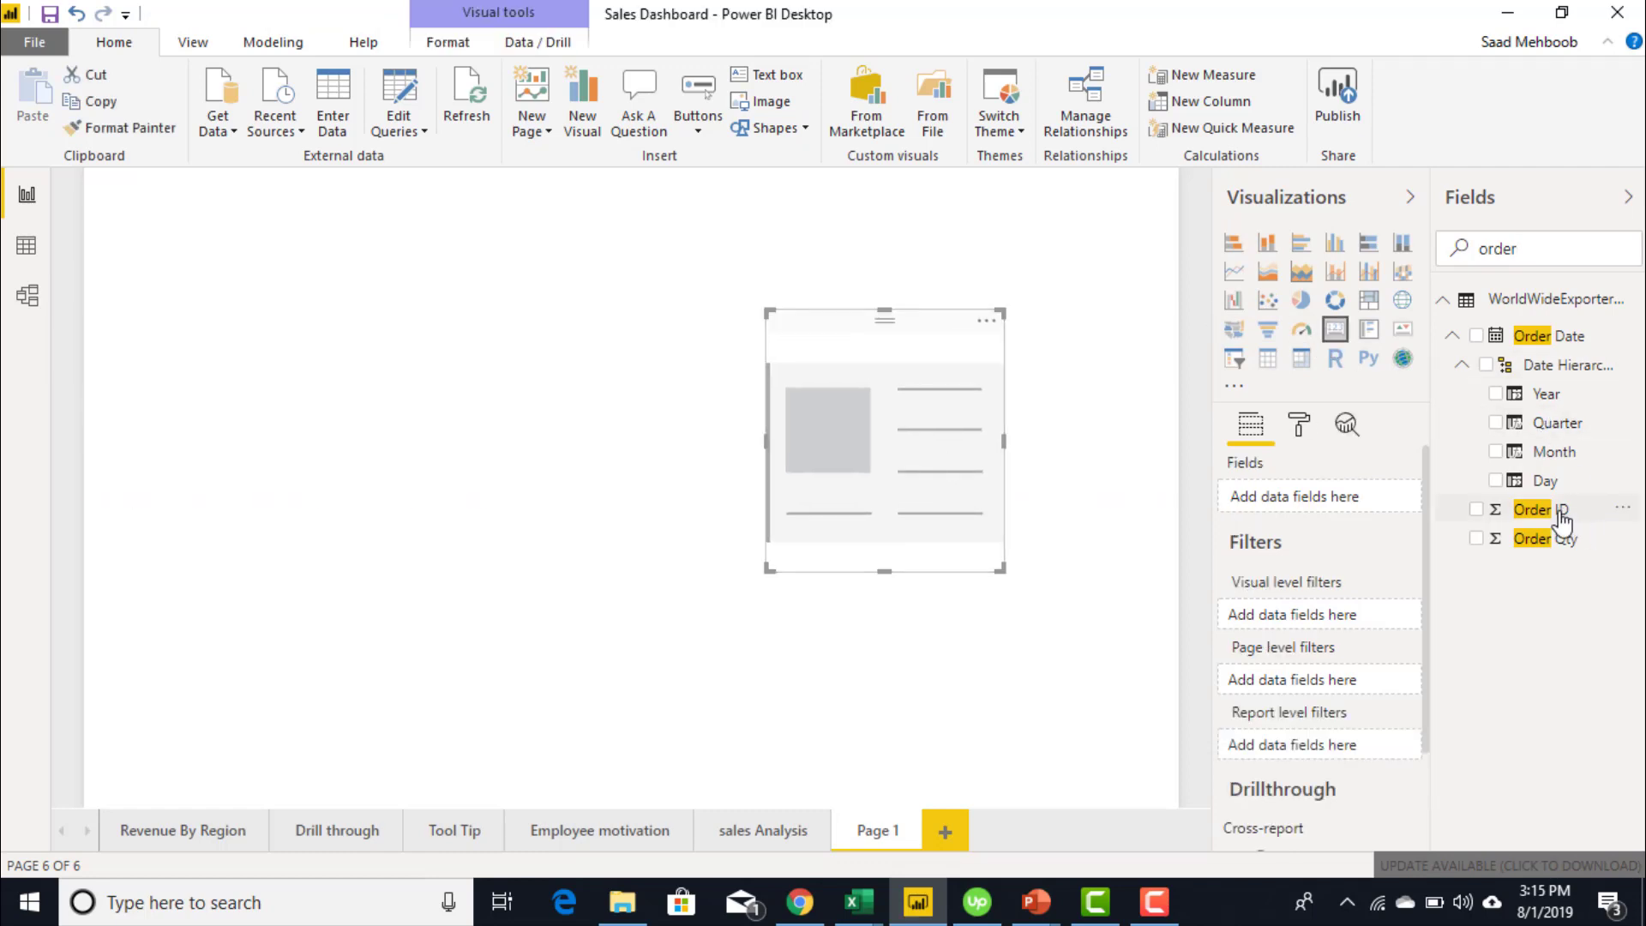
{"action": "left_click_drag", "start_coordinate": [1556, 513], "coordinate": [981, 489]}
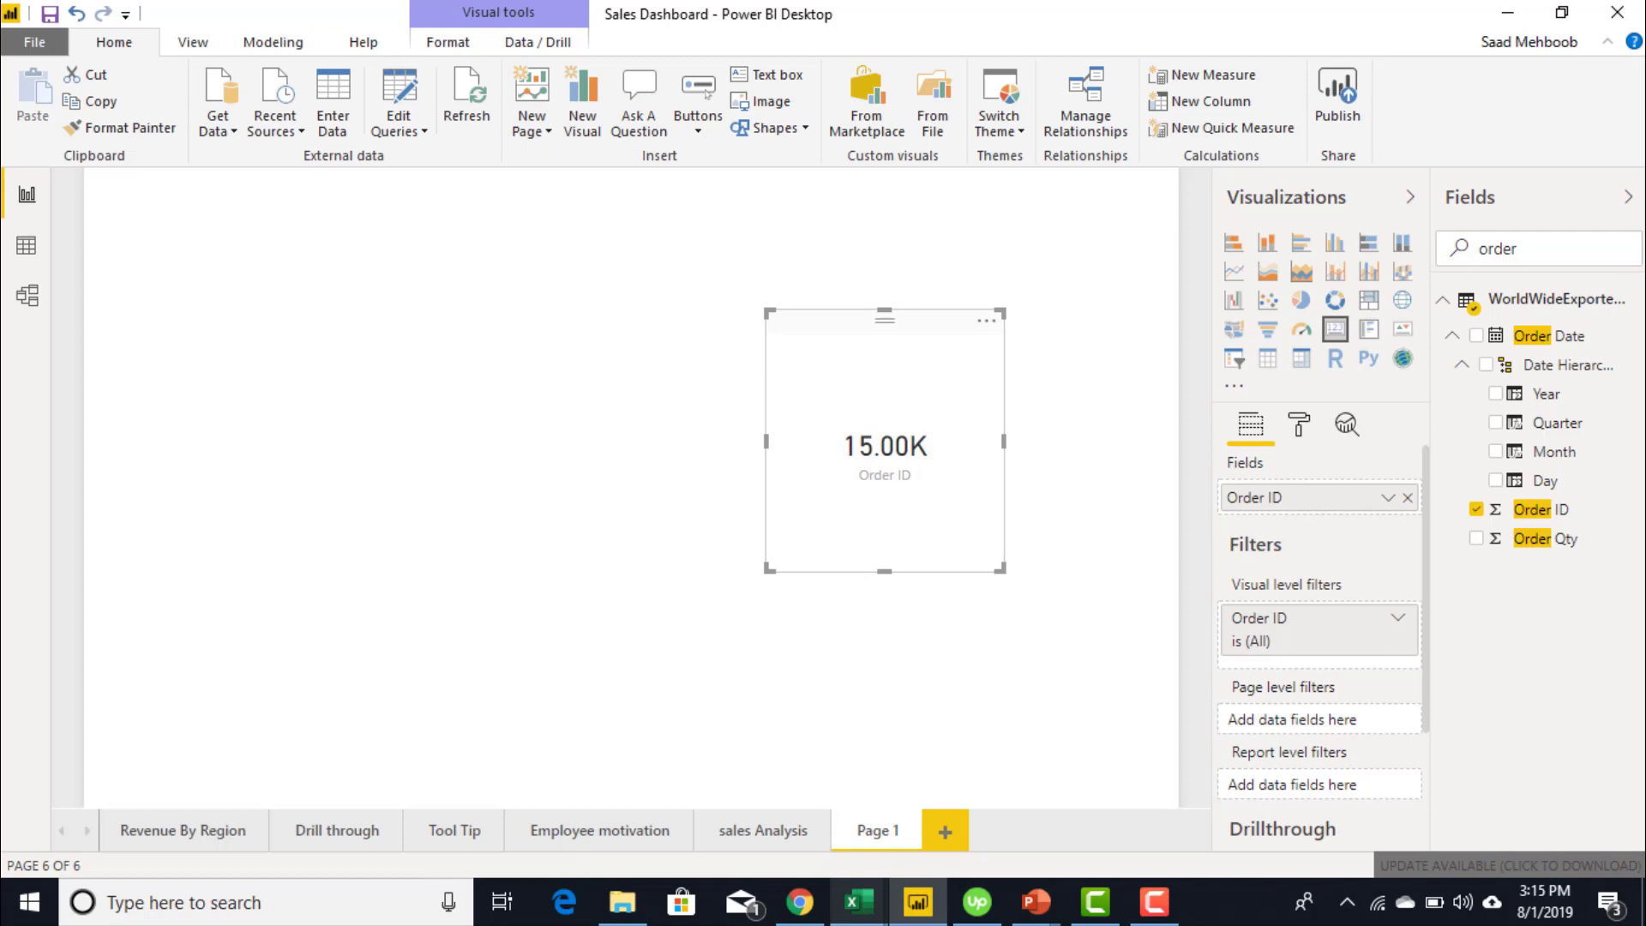
{"action": "left_click", "coordinate": [858, 901]}
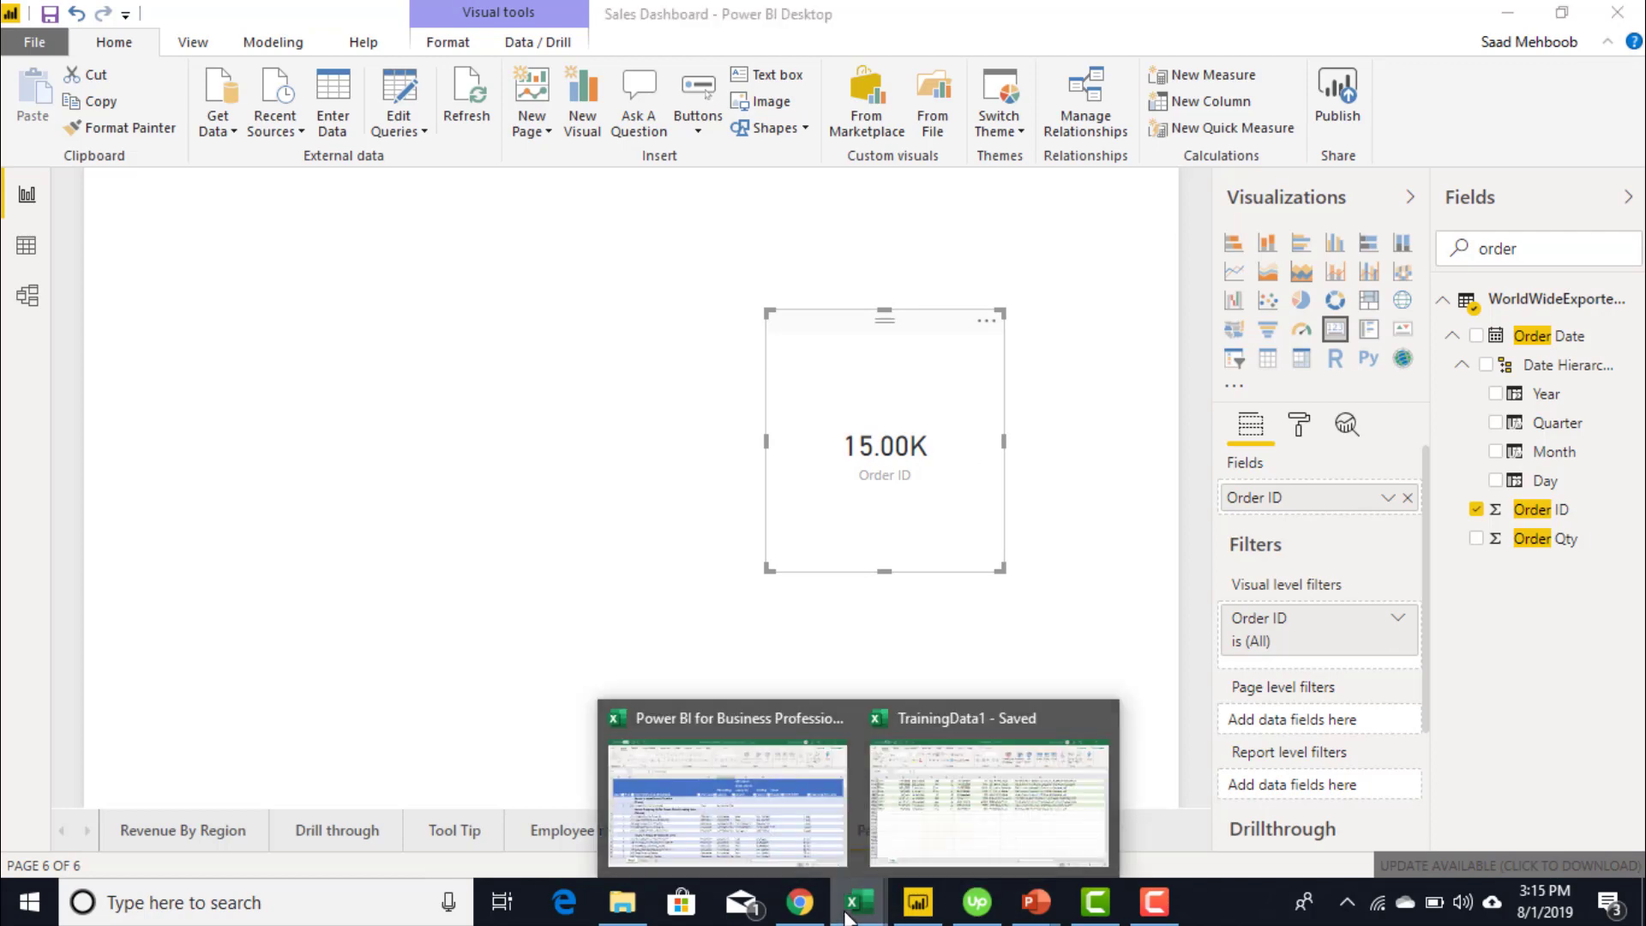
- Enter Order ID 988837 in cell A15002 below the last order
{"action": "left_click", "coordinate": [918, 838]}
{"action": "left_click", "coordinate": [112, 501]}
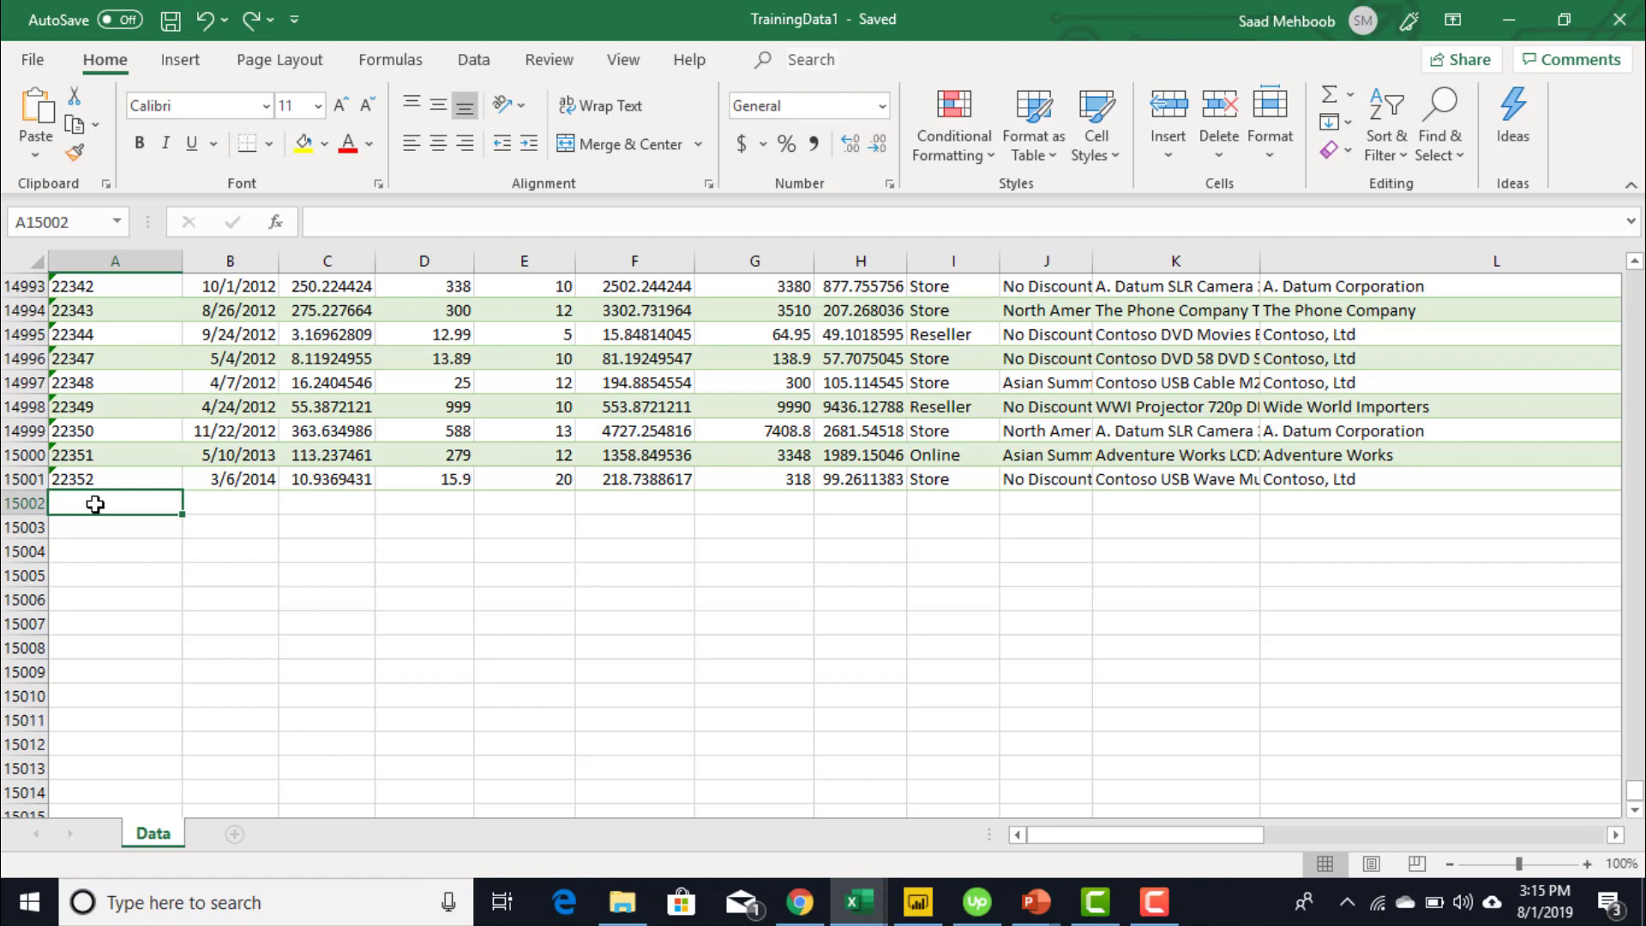
{"action": "type", "text": "988837"}
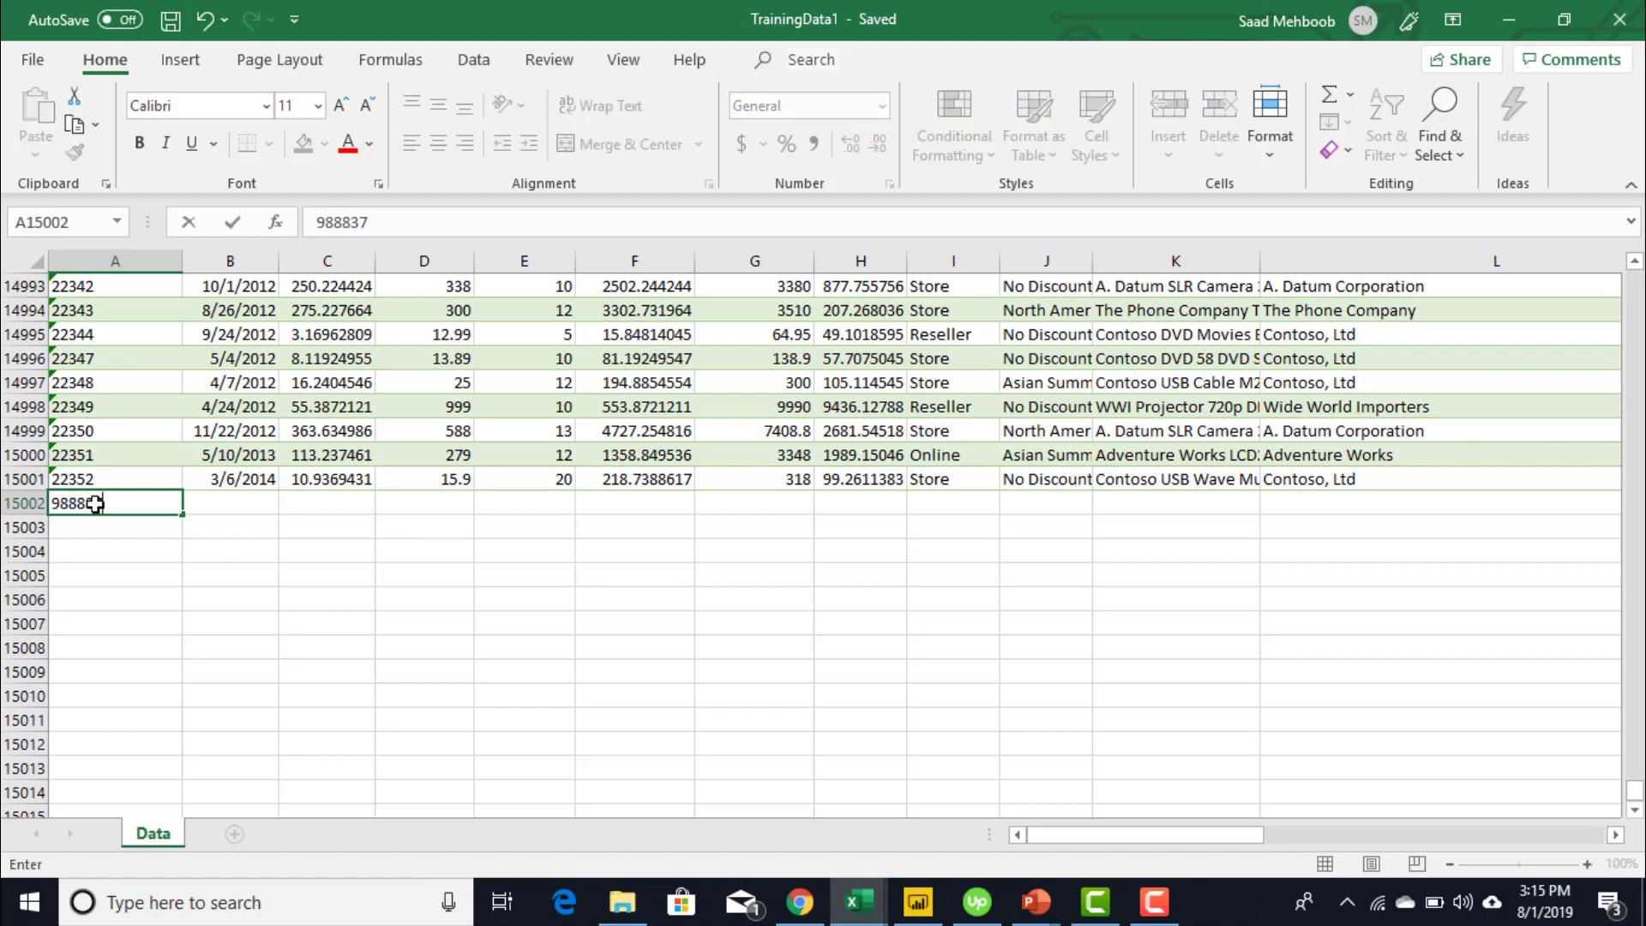
{"action": "key", "text": "Return"}
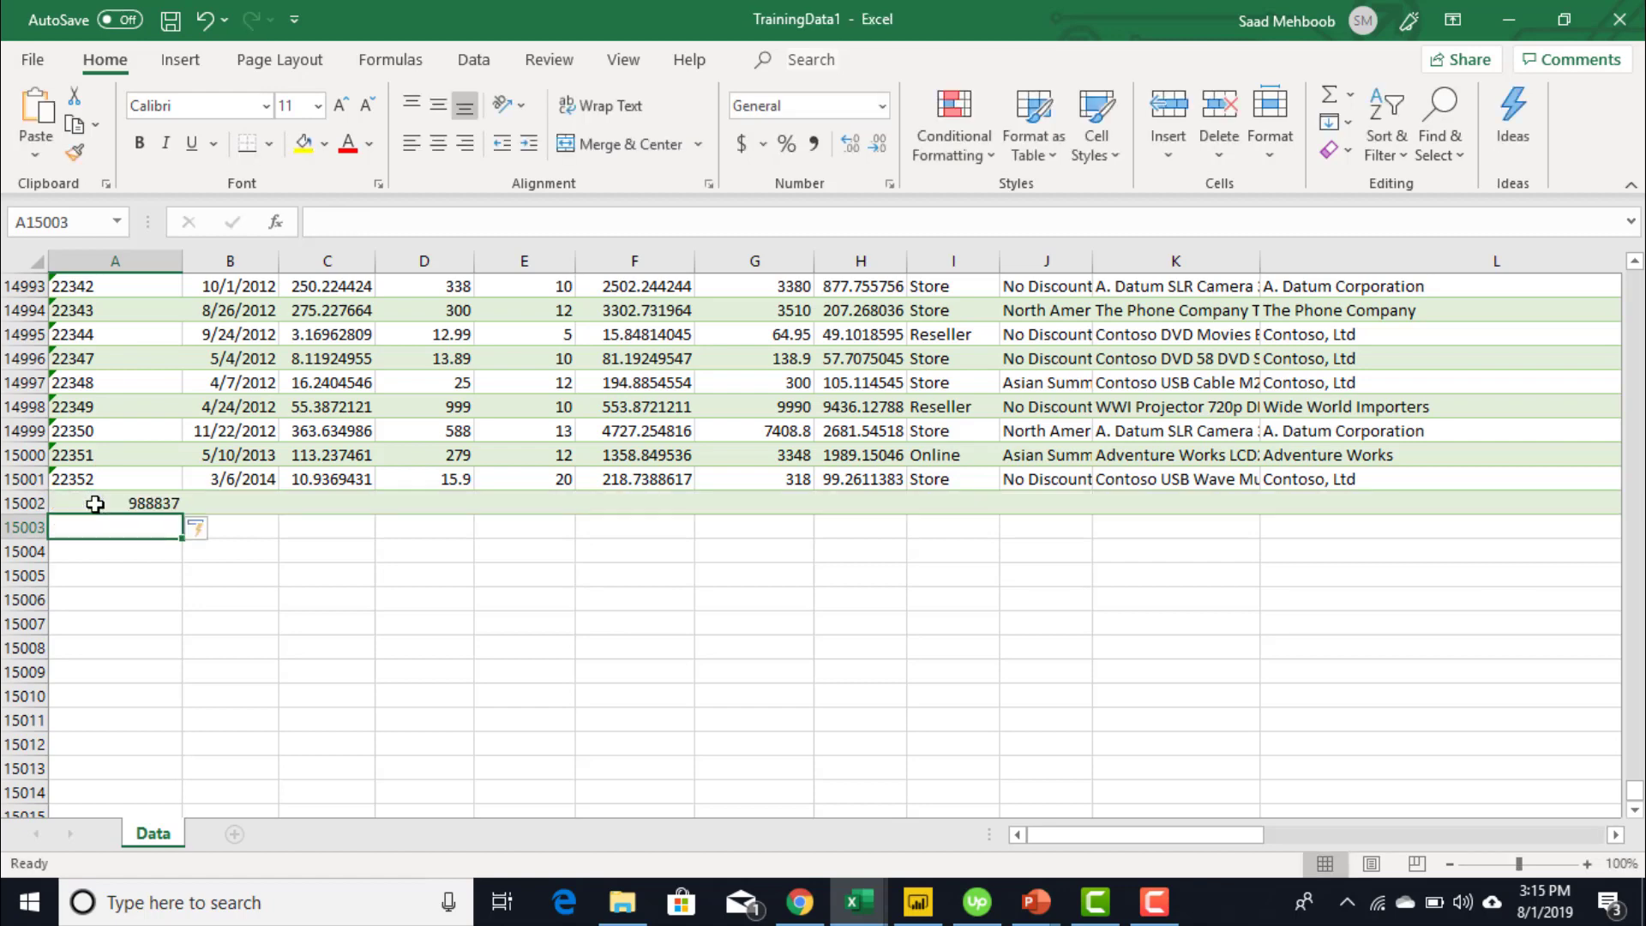
- Copy 988837 from A15002 into cells A15003 through A15084
{"action": "left_click", "coordinate": [95, 504]}
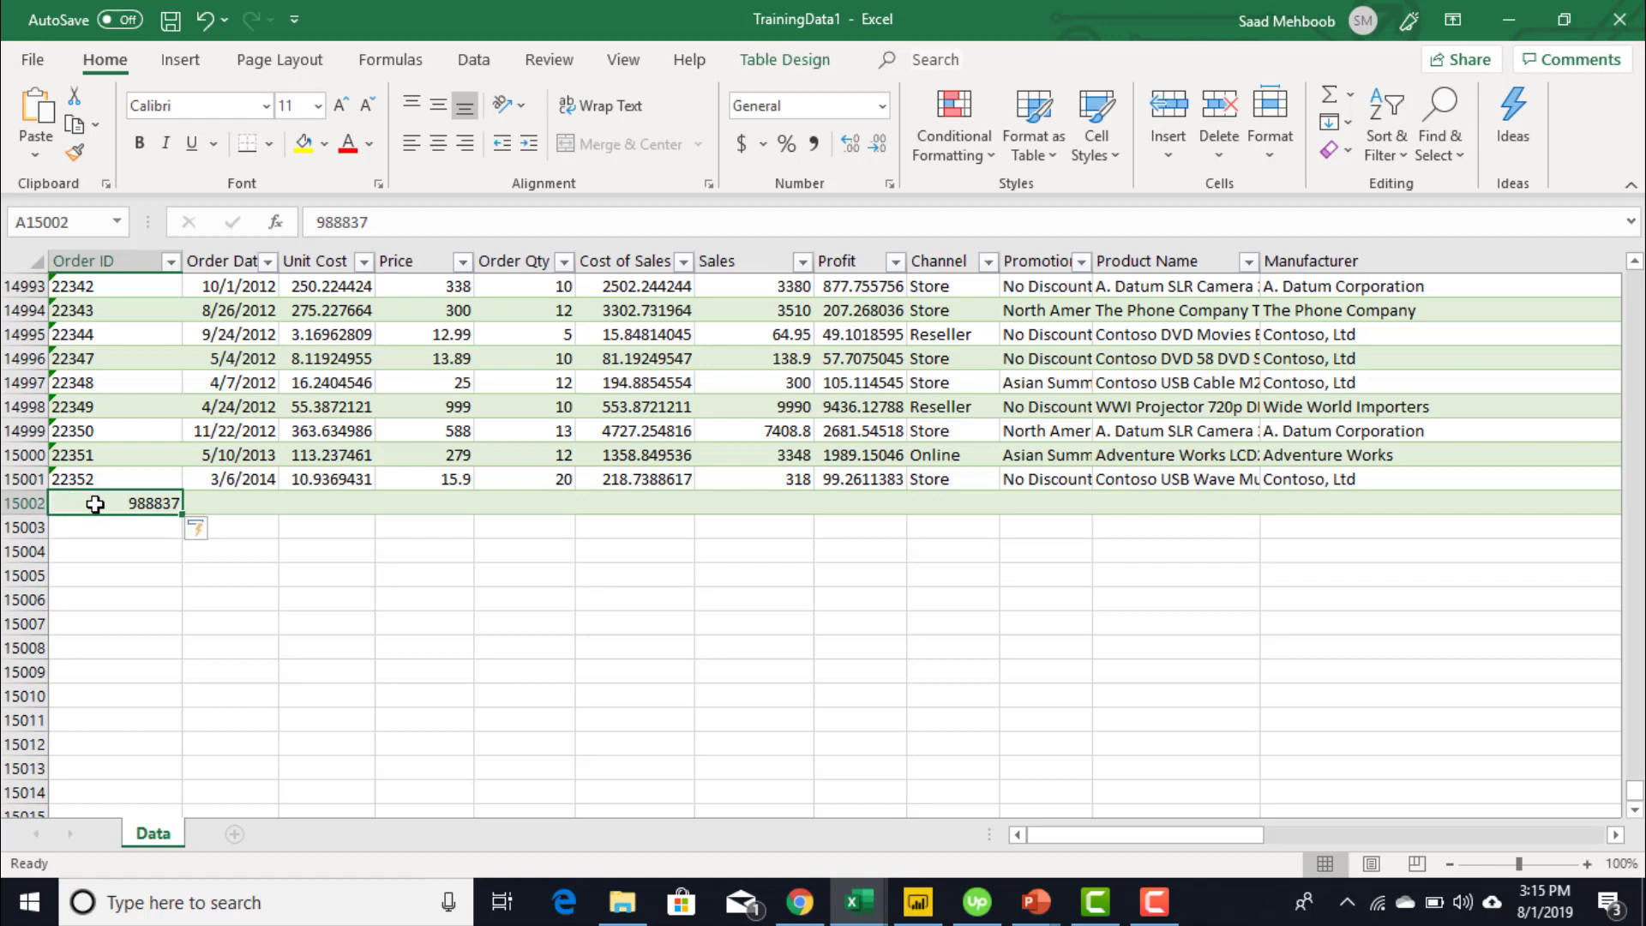
{"action": "key", "text": "ctrl+c"}
{"action": "key", "text": "Down"}
{"action": "key", "text": "shift+Down"}
{"action": "key", "text": "shift+Down"}
{"action": "key", "text": "shift+Down"}
{"action": "key", "text": "shift+Down"}
{"action": "key", "text": "shift+Down"}
{"action": "key", "text": "shift+Down"}
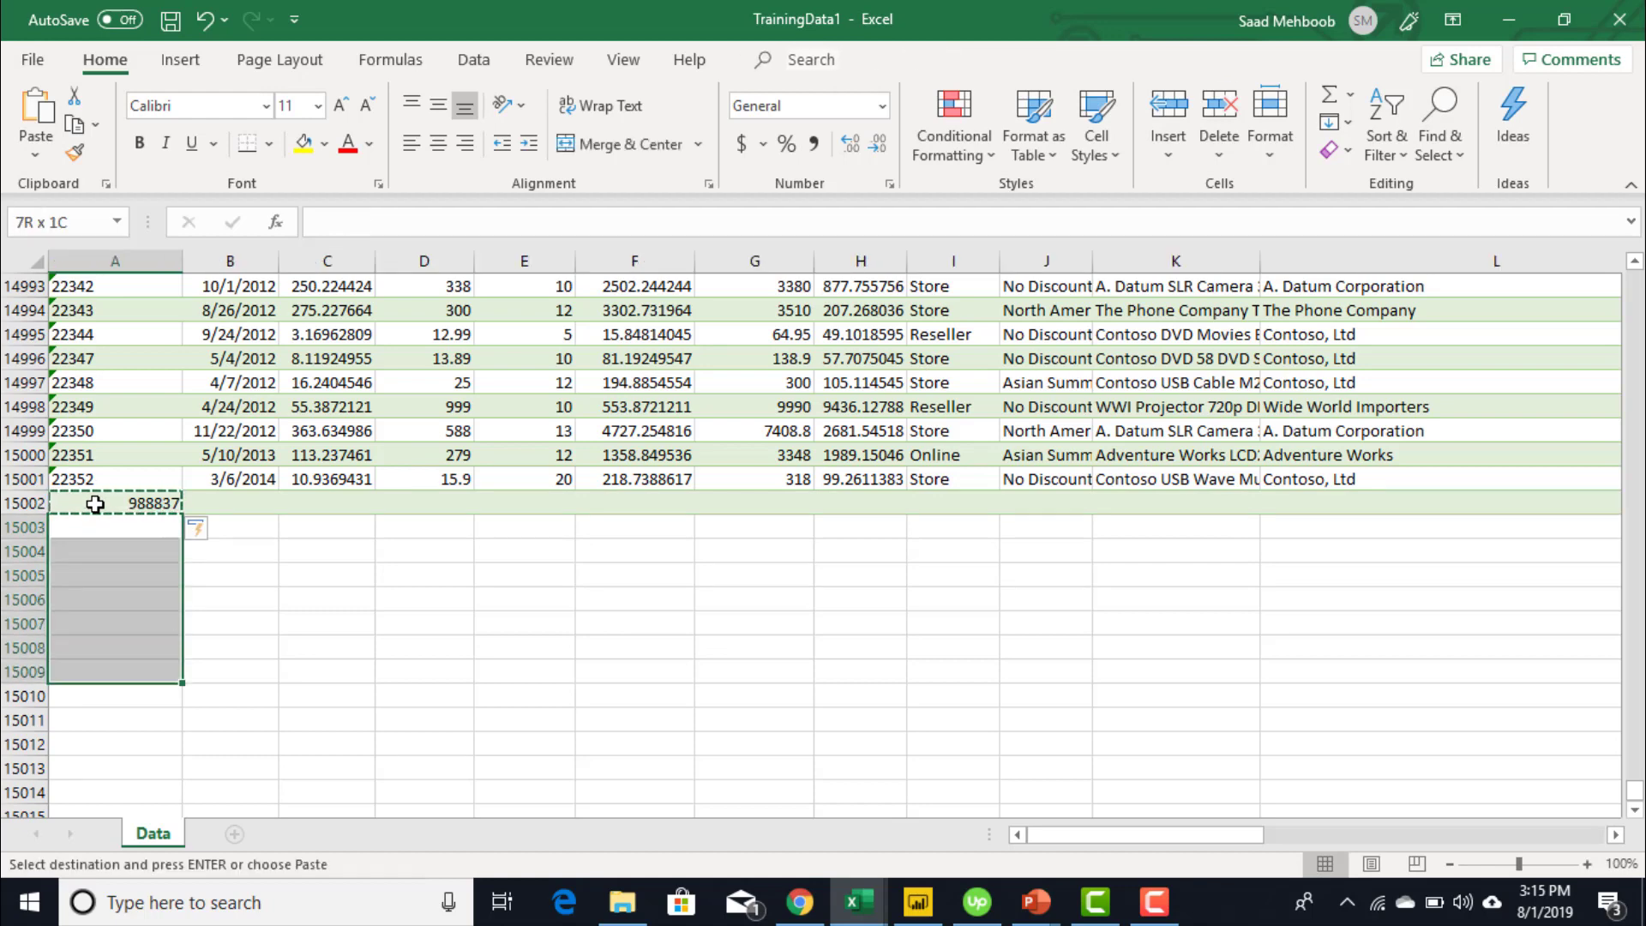
{"action": "key", "text": "shift+Down"}
{"action": "key", "text": "shift+Down"}
{"action": "key", "text": "shift+Down"}
{"action": "key", "text": "shift+Down"}
{"action": "key", "text": "shift+Down"}
{"action": "key", "text": "shift+Down"}
{"action": "key", "text": "shift+Down"}
{"action": "key", "text": "shift+Down"}
{"action": "key", "text": "shift+Down"}
{"action": "key", "text": "shift+Down"}
{"action": "key", "text": "shift+Down"}
{"action": "key", "text": "shift+Down"}
{"action": "key", "text": "shift+Down"}
{"action": "key", "text": "shift+Down"}
{"action": "key", "text": "shift+Down"}
{"action": "key", "text": "shift+Down"}
{"action": "key", "text": "shift+Down"}
{"action": "key", "text": "shift+Down"}
{"action": "key", "text": "shift+Down"}
{"action": "key", "text": "shift+Down"}
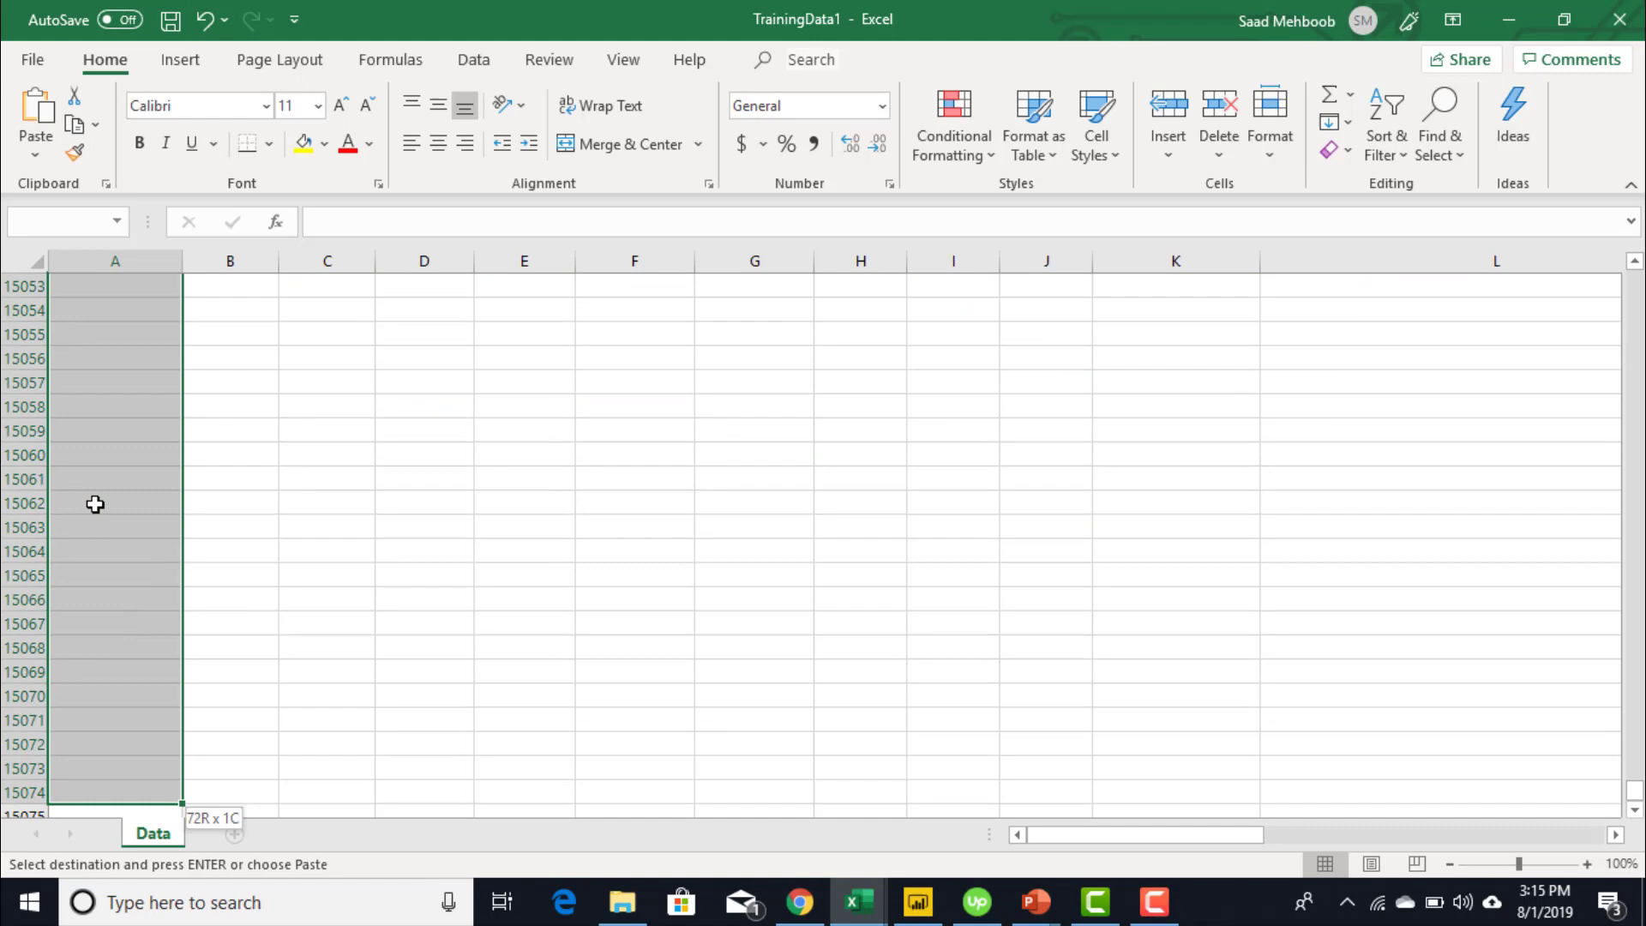
{"action": "key", "text": "shift+Down"}
{"action": "key", "text": "shift+Down"}
{"action": "key", "text": "shift+Down"}
{"action": "key", "text": "shift+Down"}
{"action": "key", "text": "shift+Down"}
{"action": "key", "text": "shift+Down"}
{"action": "key", "text": "shift+Down"}
{"action": "key", "text": "shift+Down"}
{"action": "key", "text": "shift+Down"}
{"action": "key", "text": "shift+Down"}
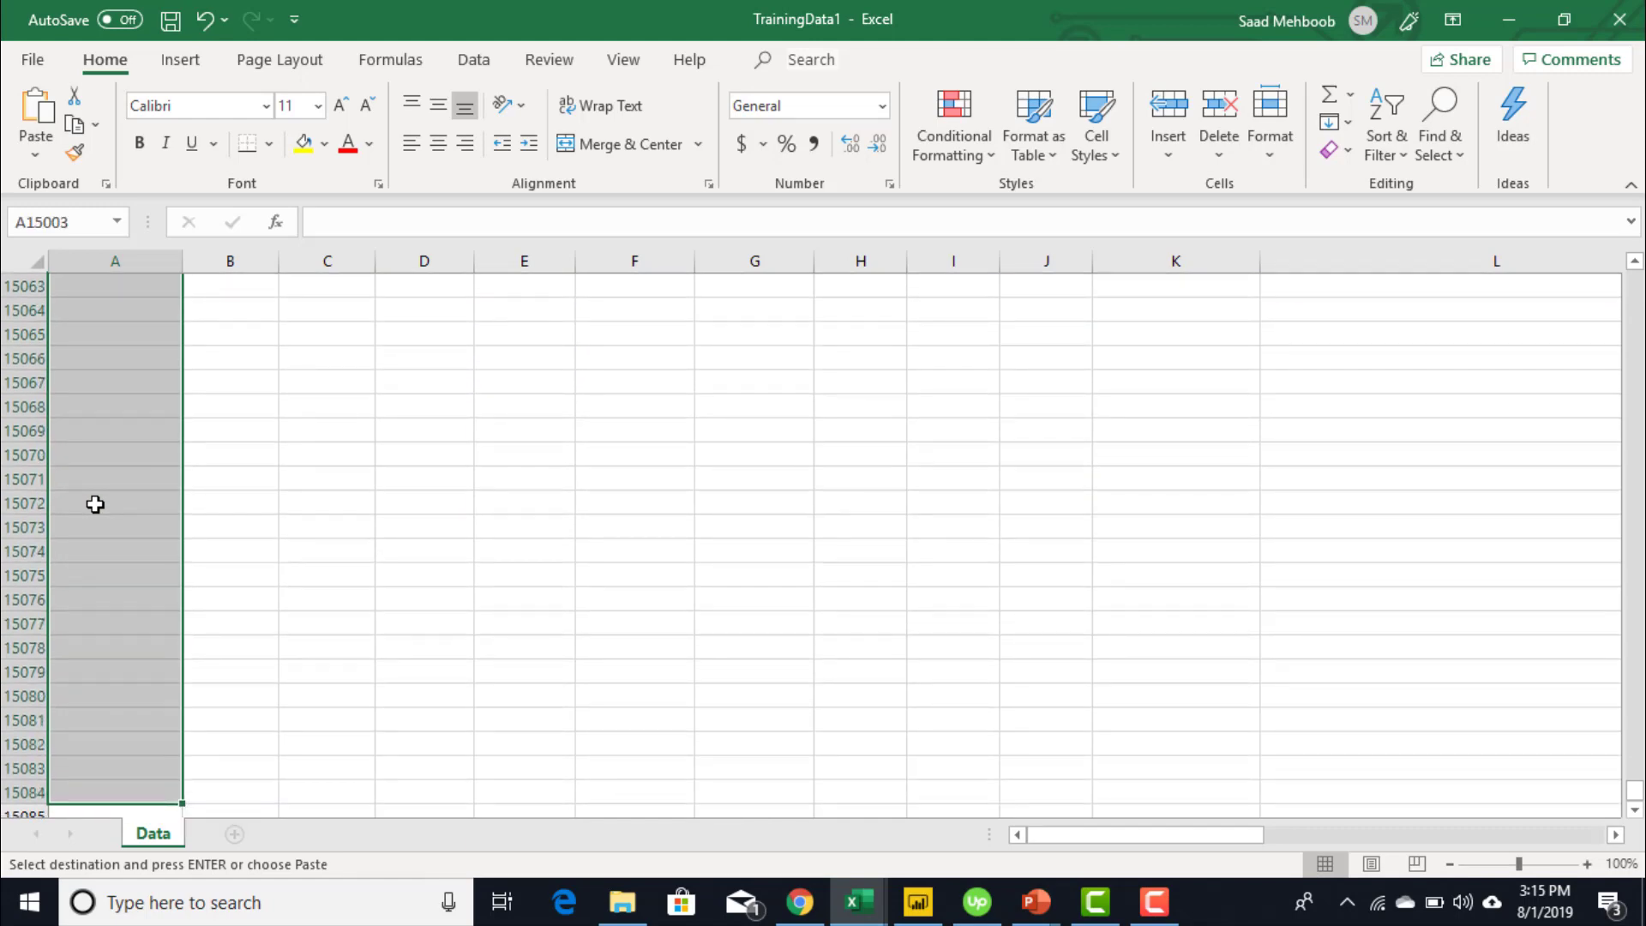
{"action": "key", "text": "ctrl+v"}
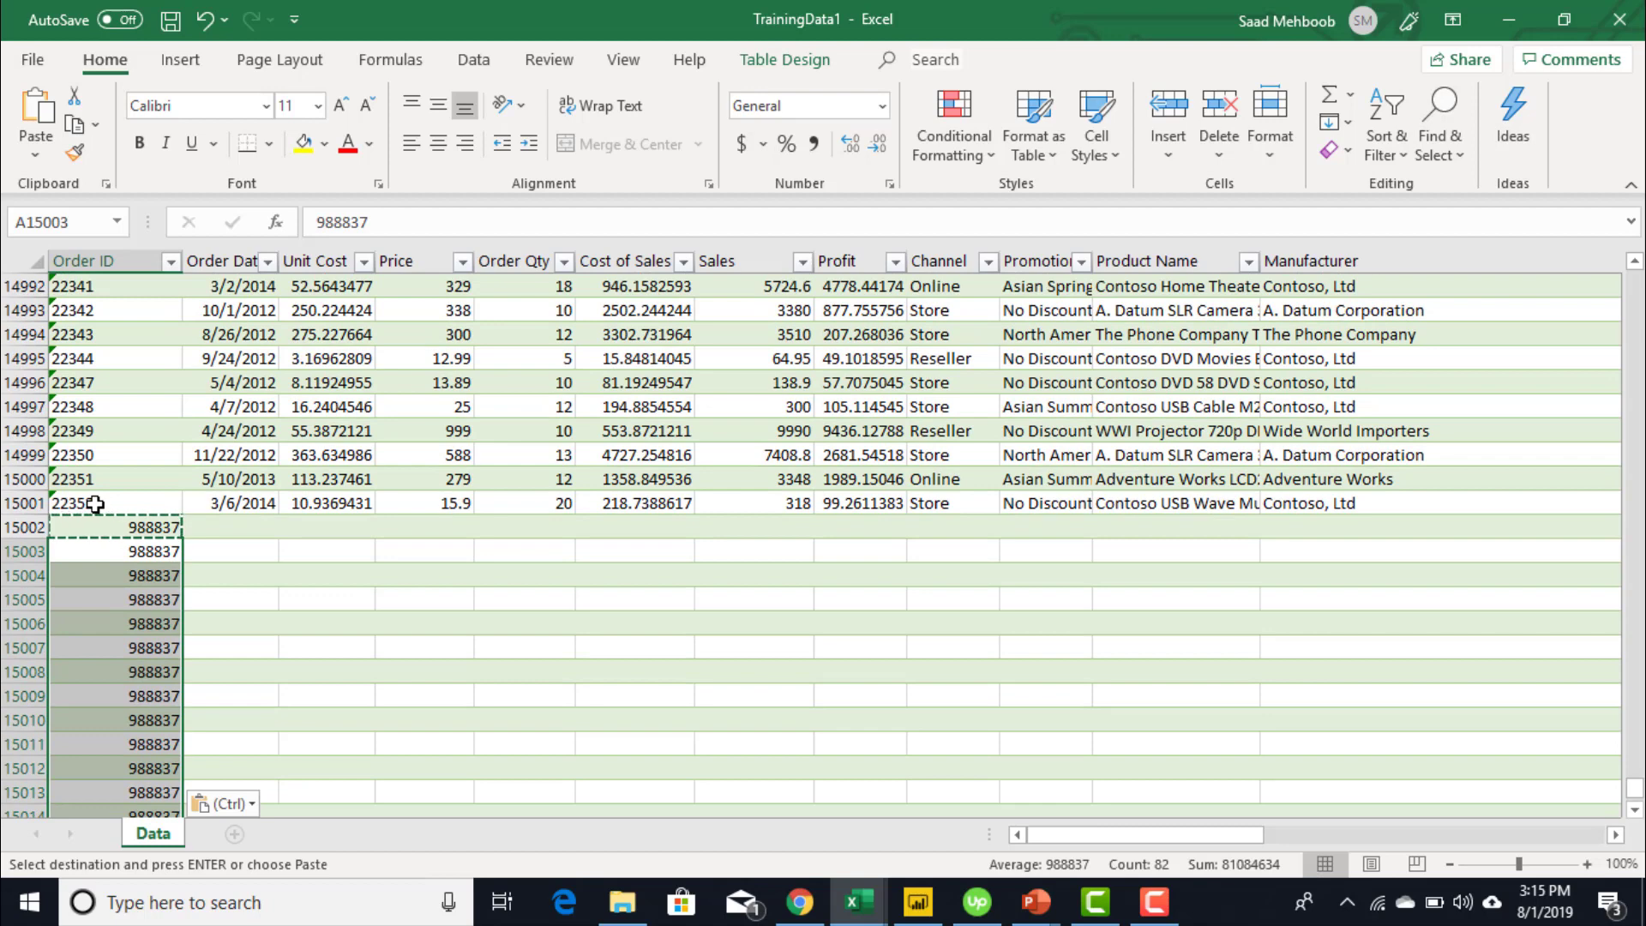
{"action": "key", "text": "Escape"}
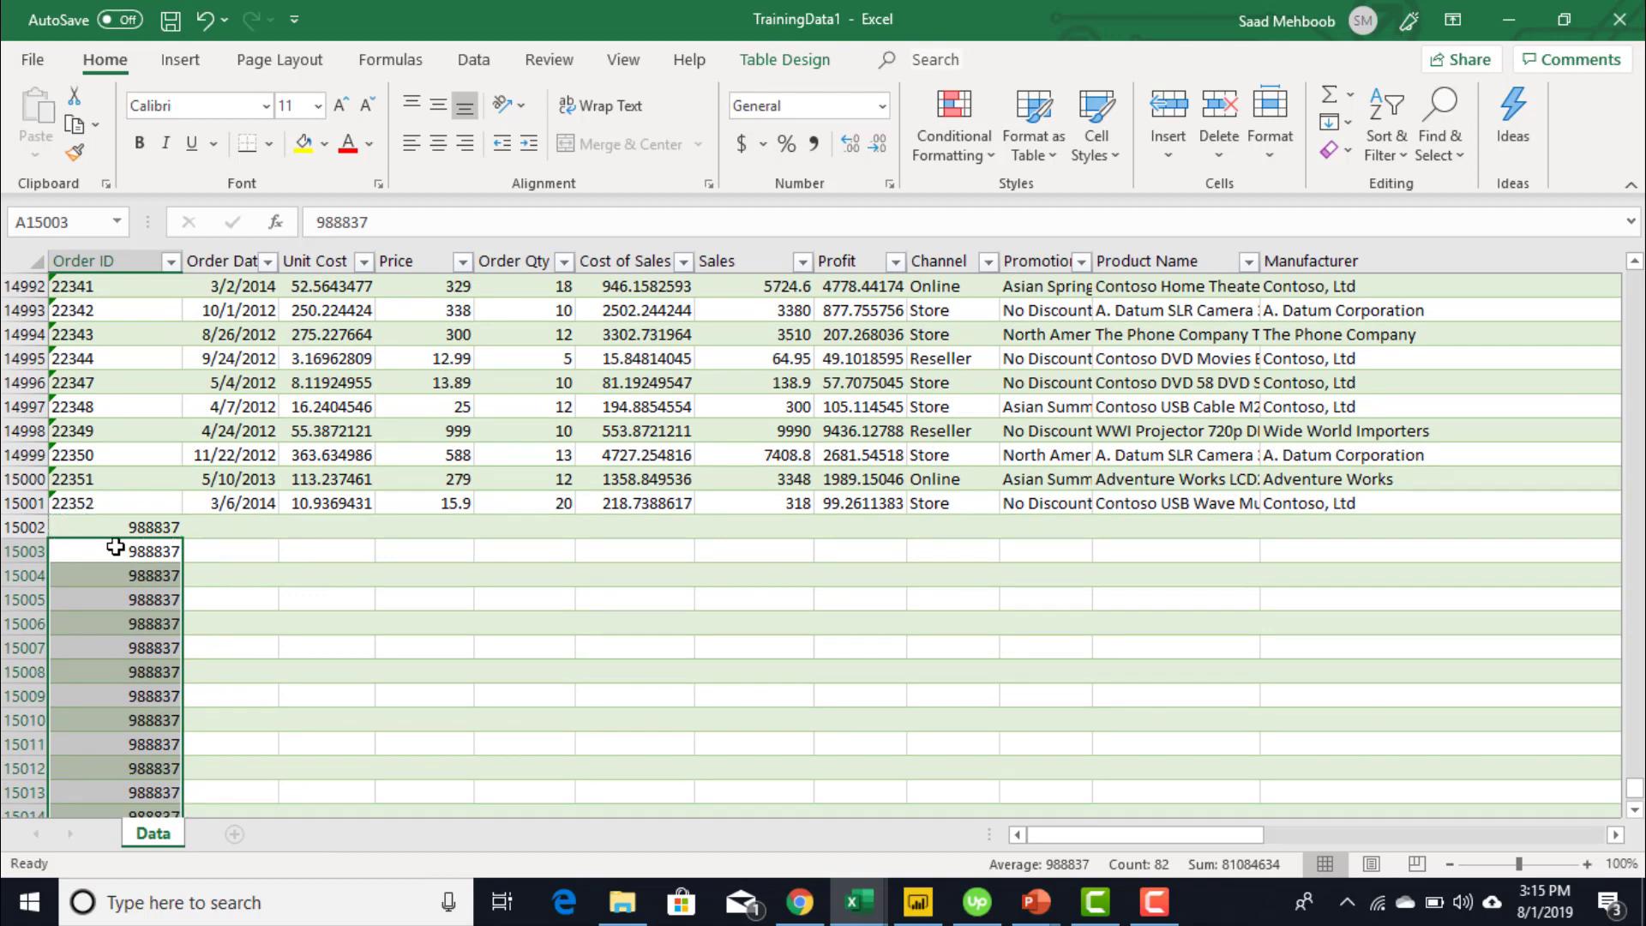
- Left-align the new Order ID values in A15002:A15084
{"action": "left_click", "coordinate": [119, 526]}
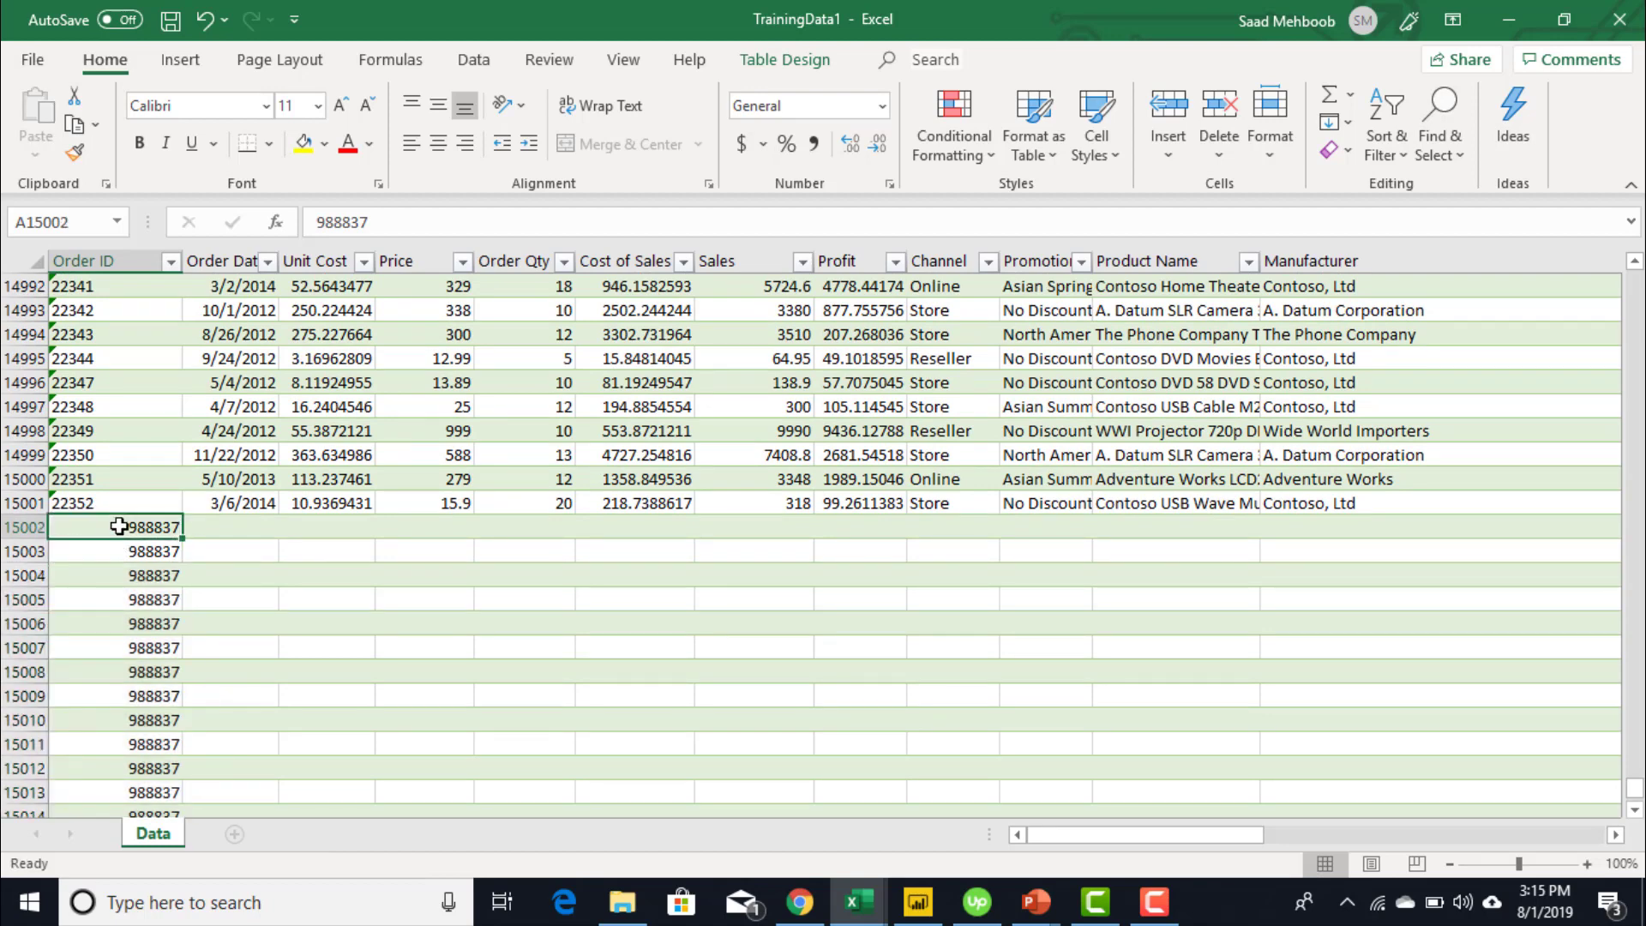
{"action": "key", "text": "ctrl+shift+Down"}
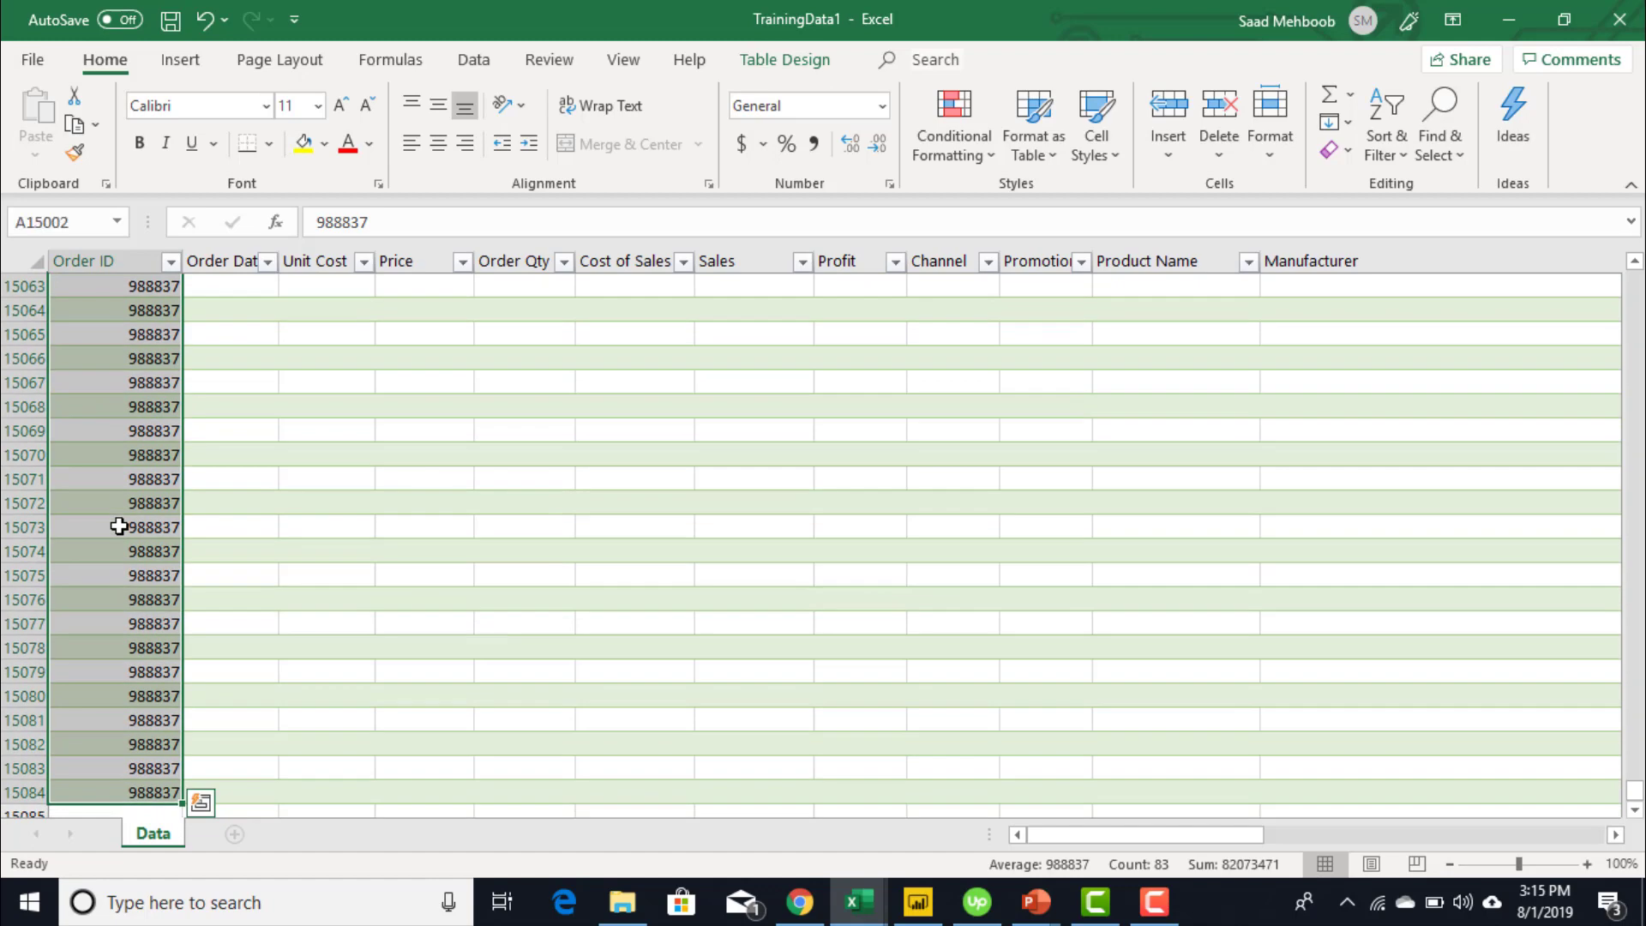
{"action": "left_click", "coordinate": [405, 148]}
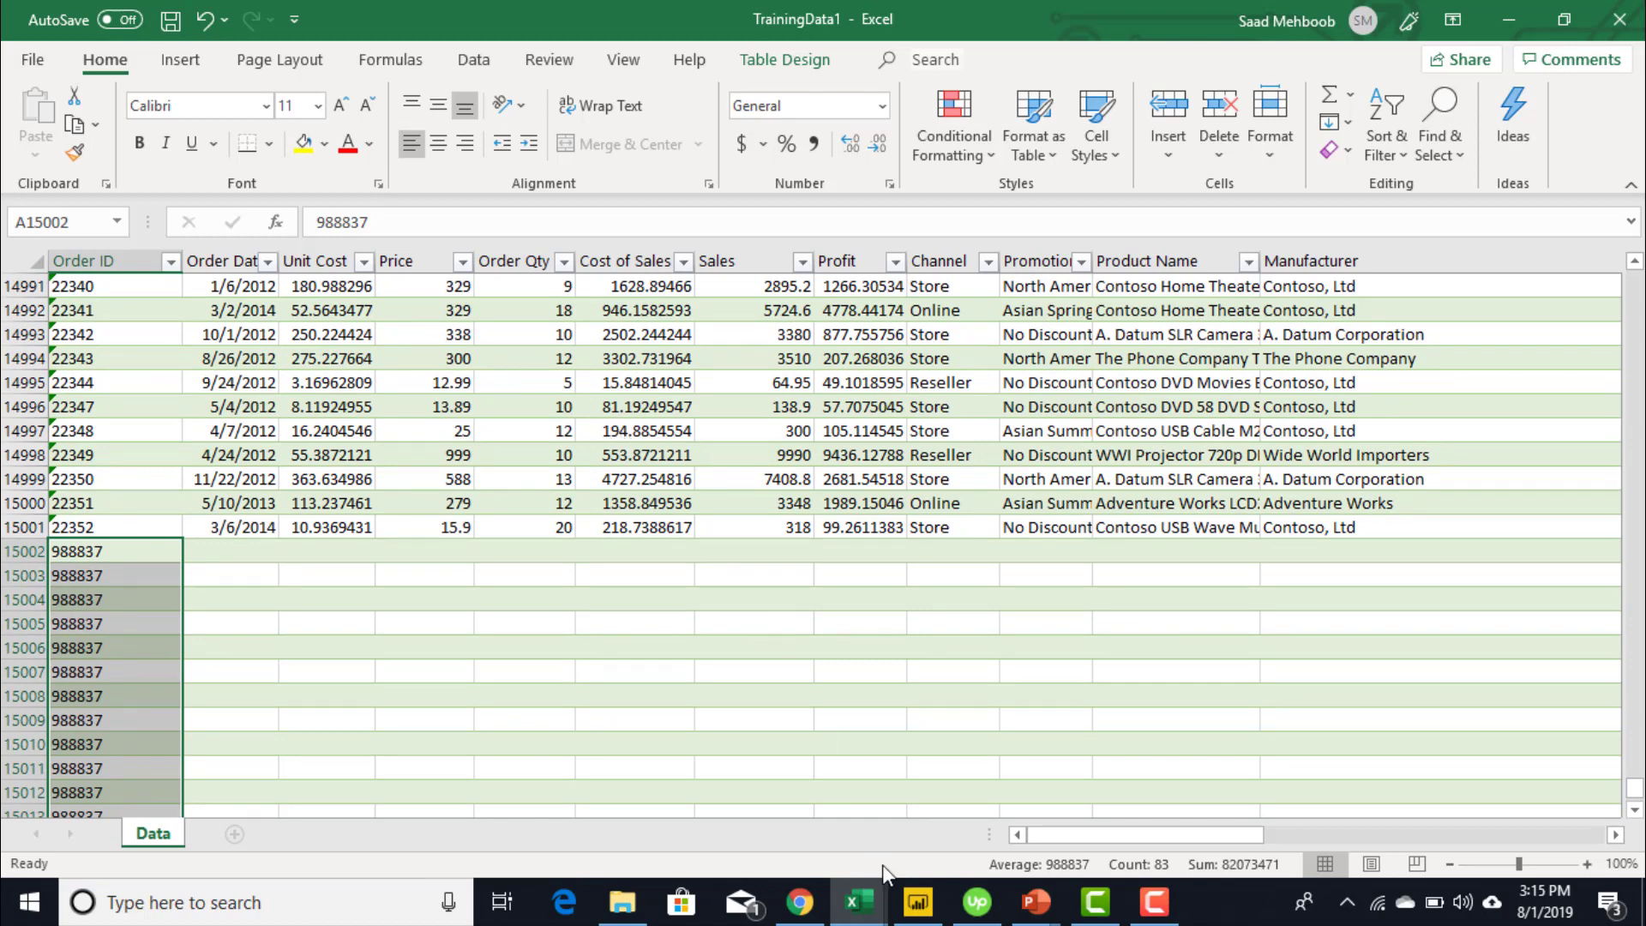
- Inspect the Sheet1 table's model and rows, then return to the Page 1 Order ID card
{"action": "left_click", "coordinate": [925, 907]}
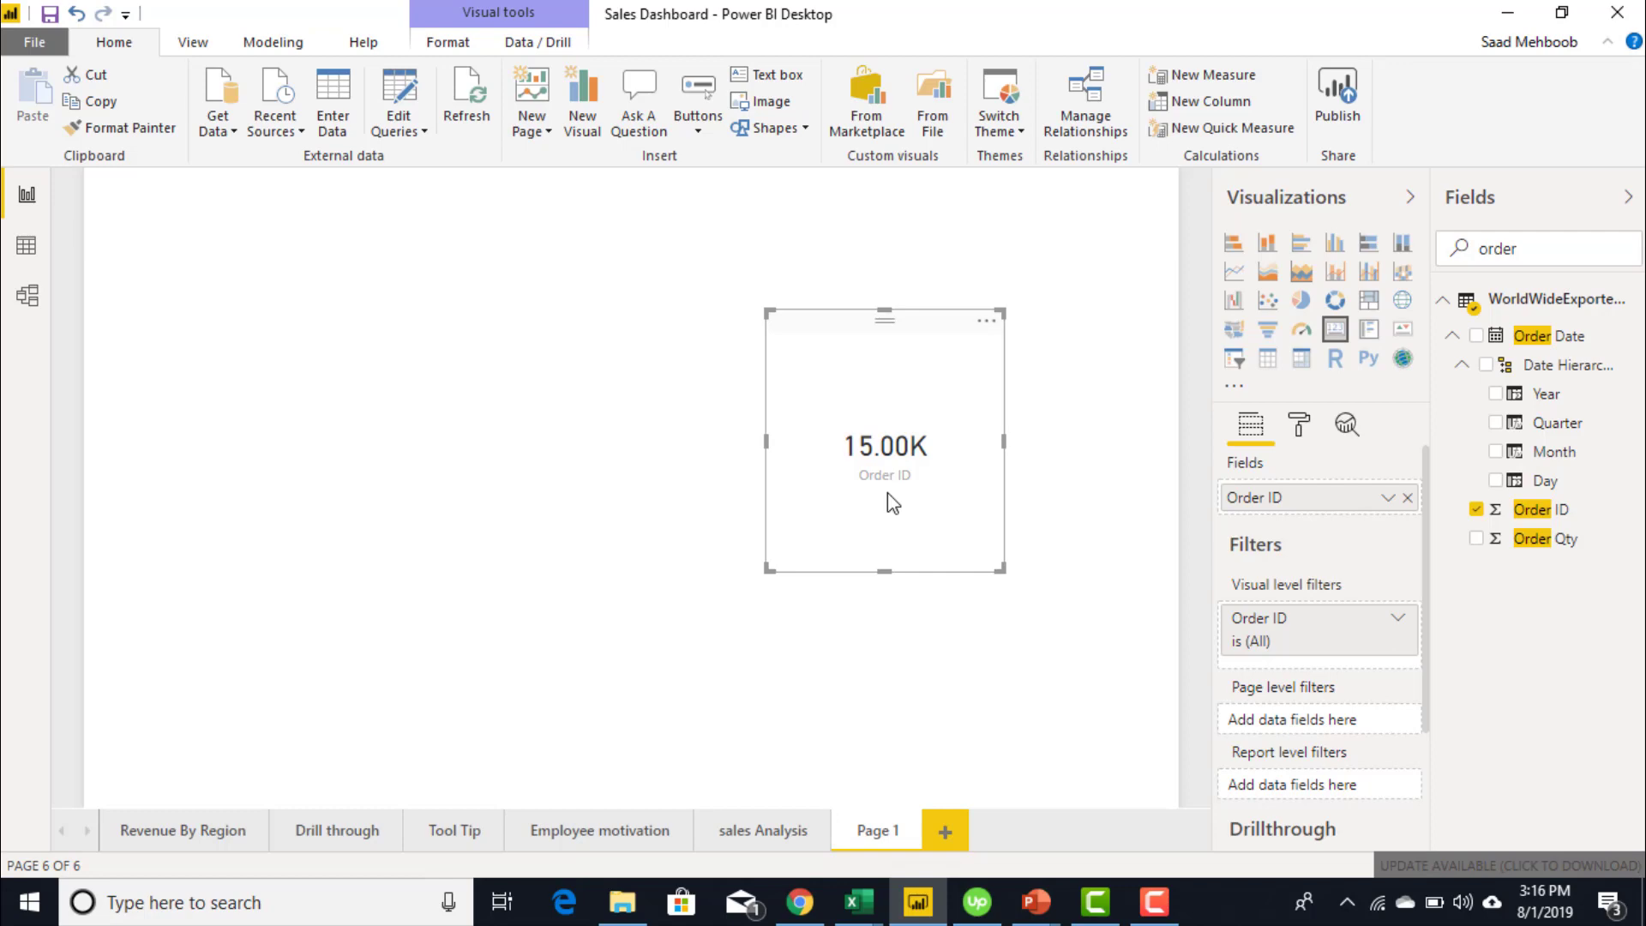
{"action": "left_click", "coordinate": [29, 297]}
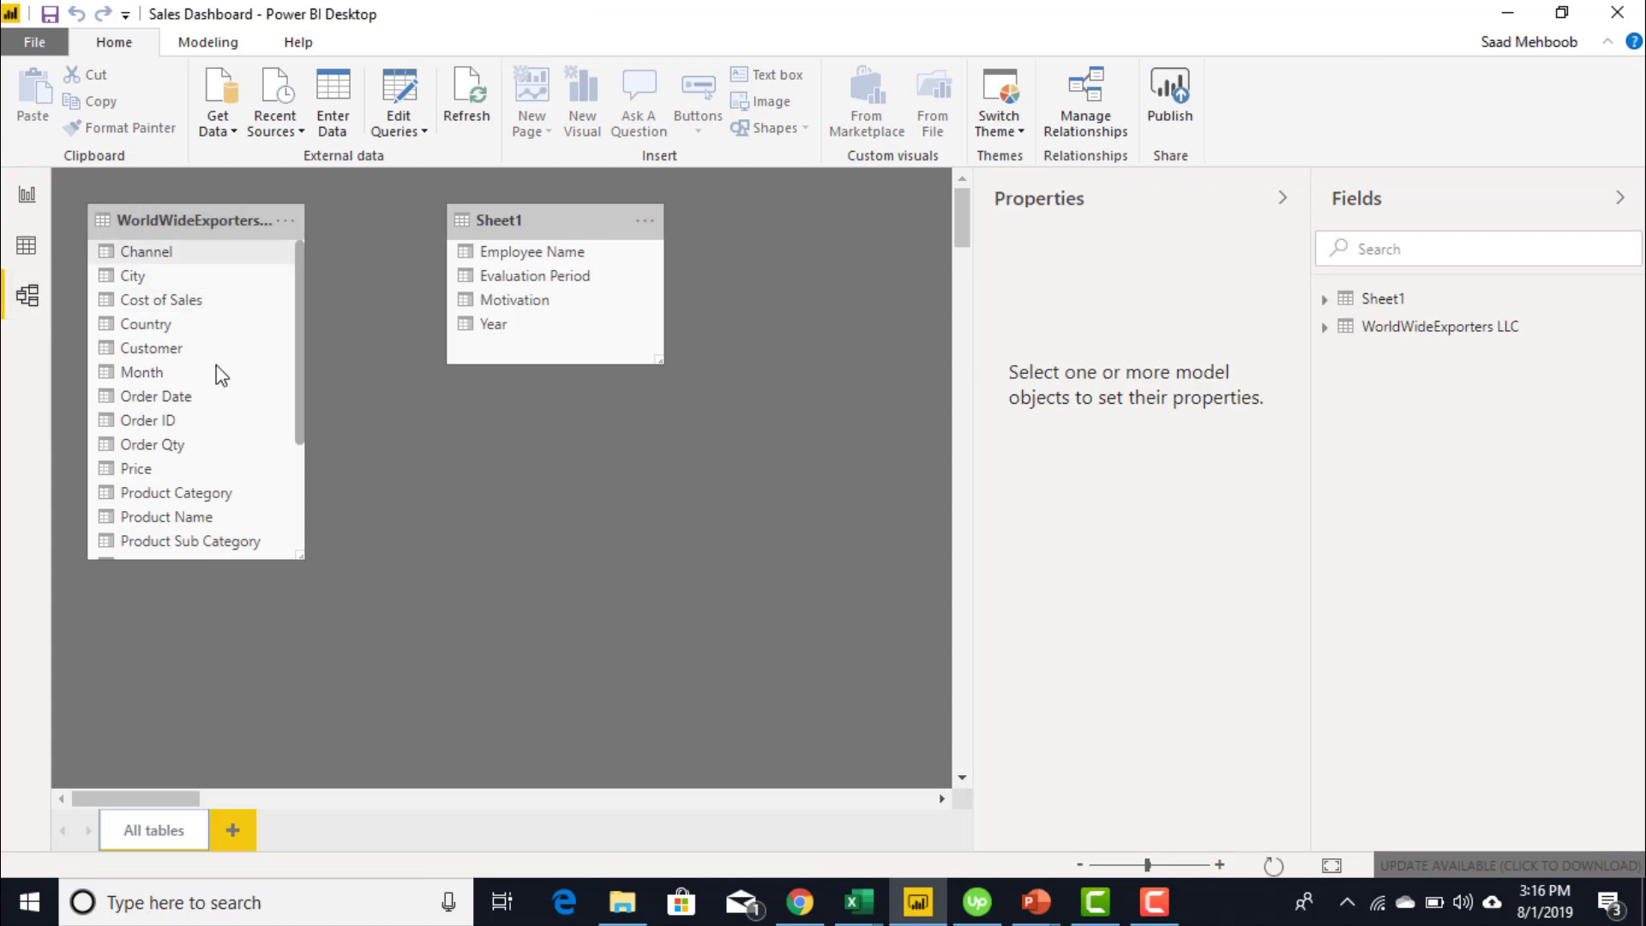
{"action": "left_click", "coordinate": [28, 243]}
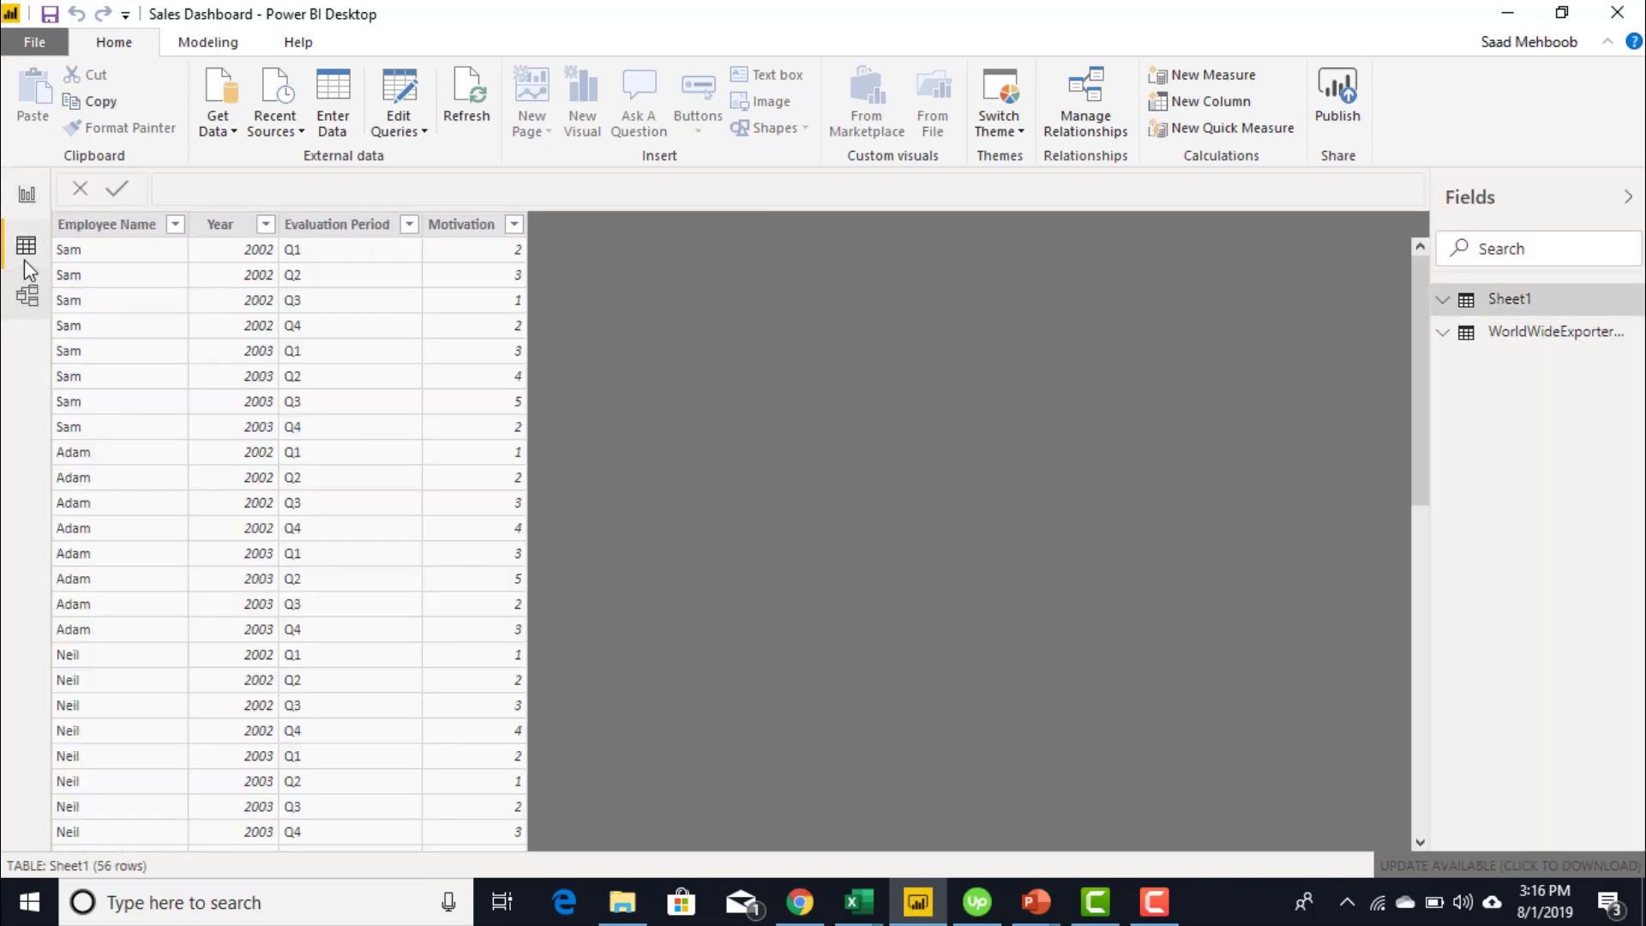
{"action": "left_click", "coordinate": [31, 204]}
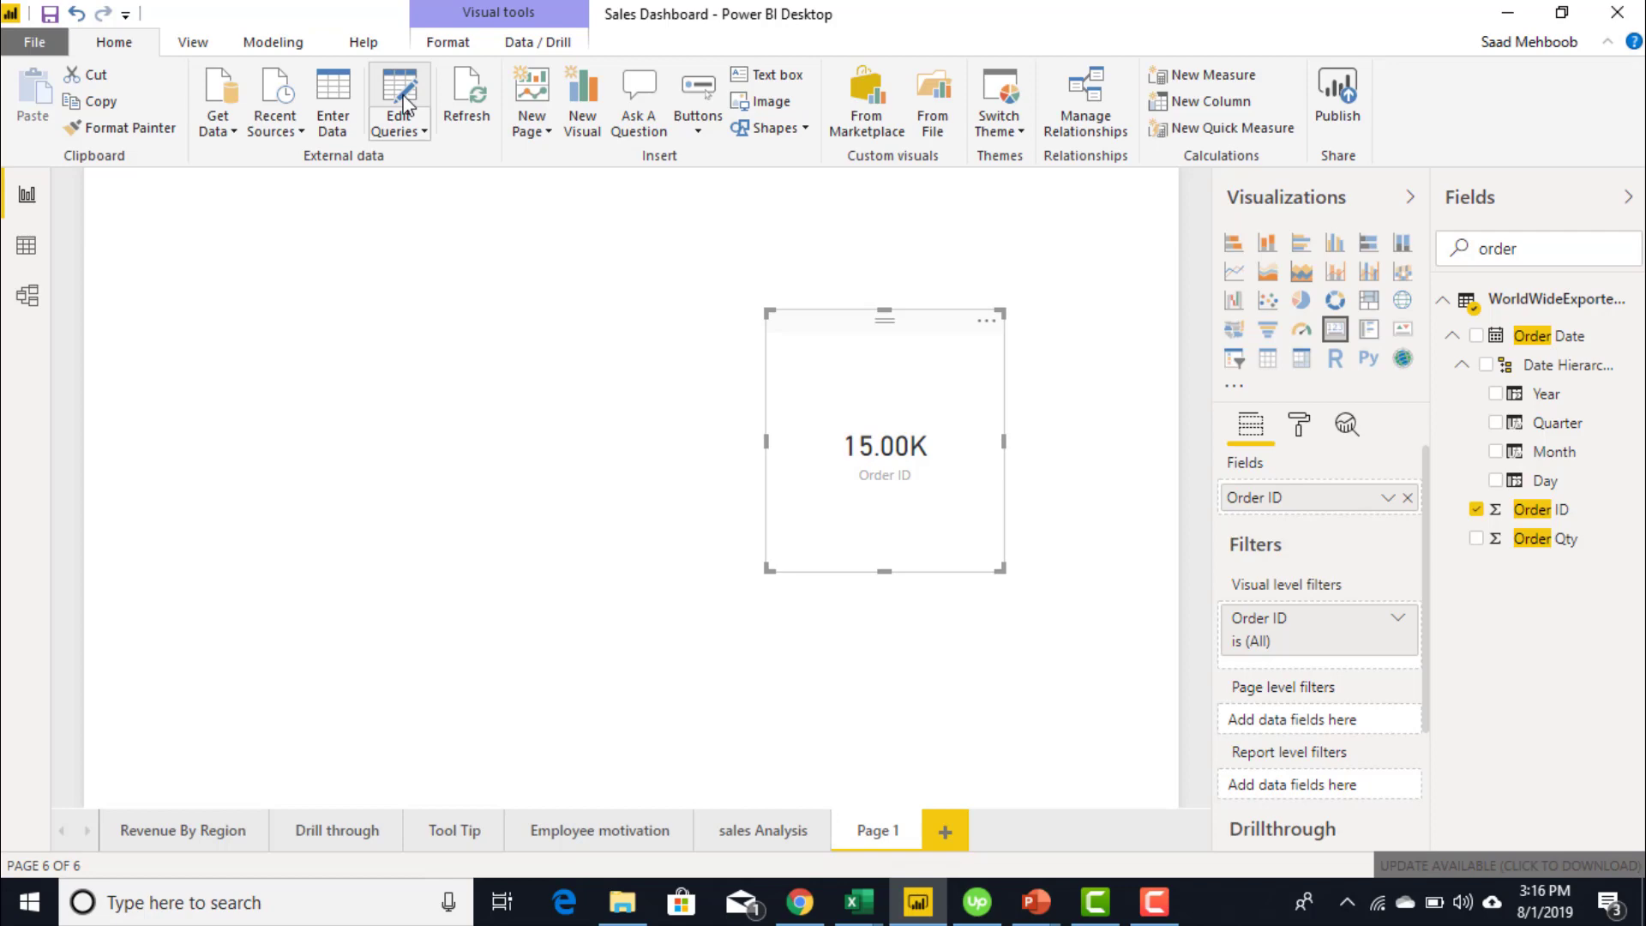
- In Power Query Editor, select the TrainingData1.xlsx file path in the Source step's formula
{"action": "left_click", "coordinate": [404, 104]}
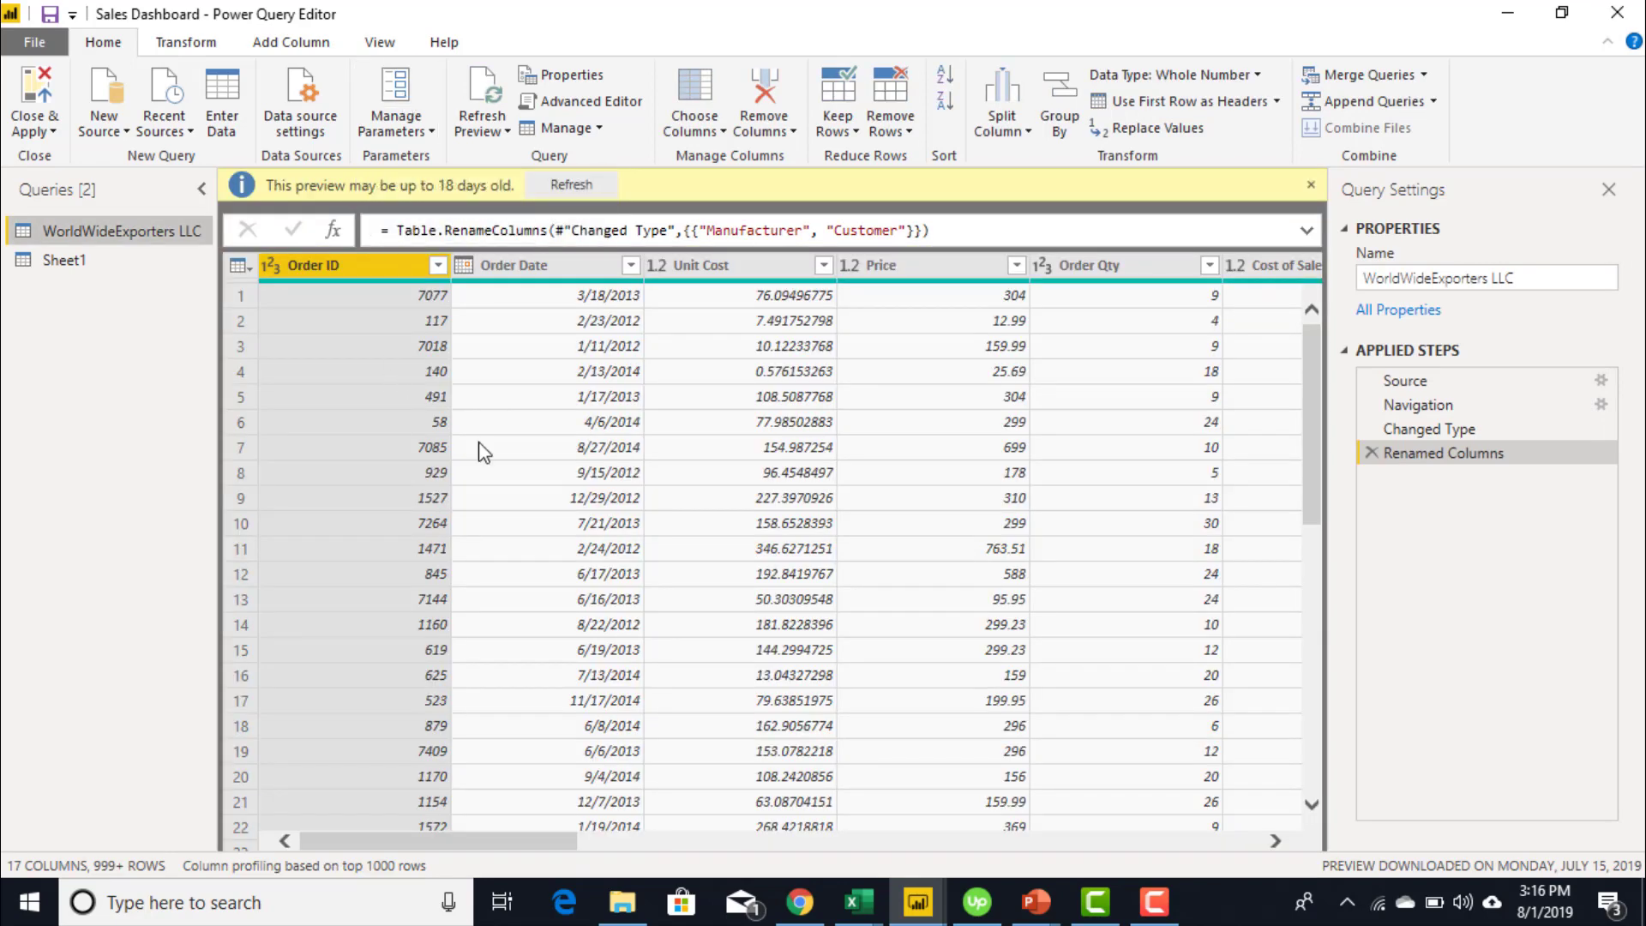
{"action": "left_click", "coordinate": [1444, 380]}
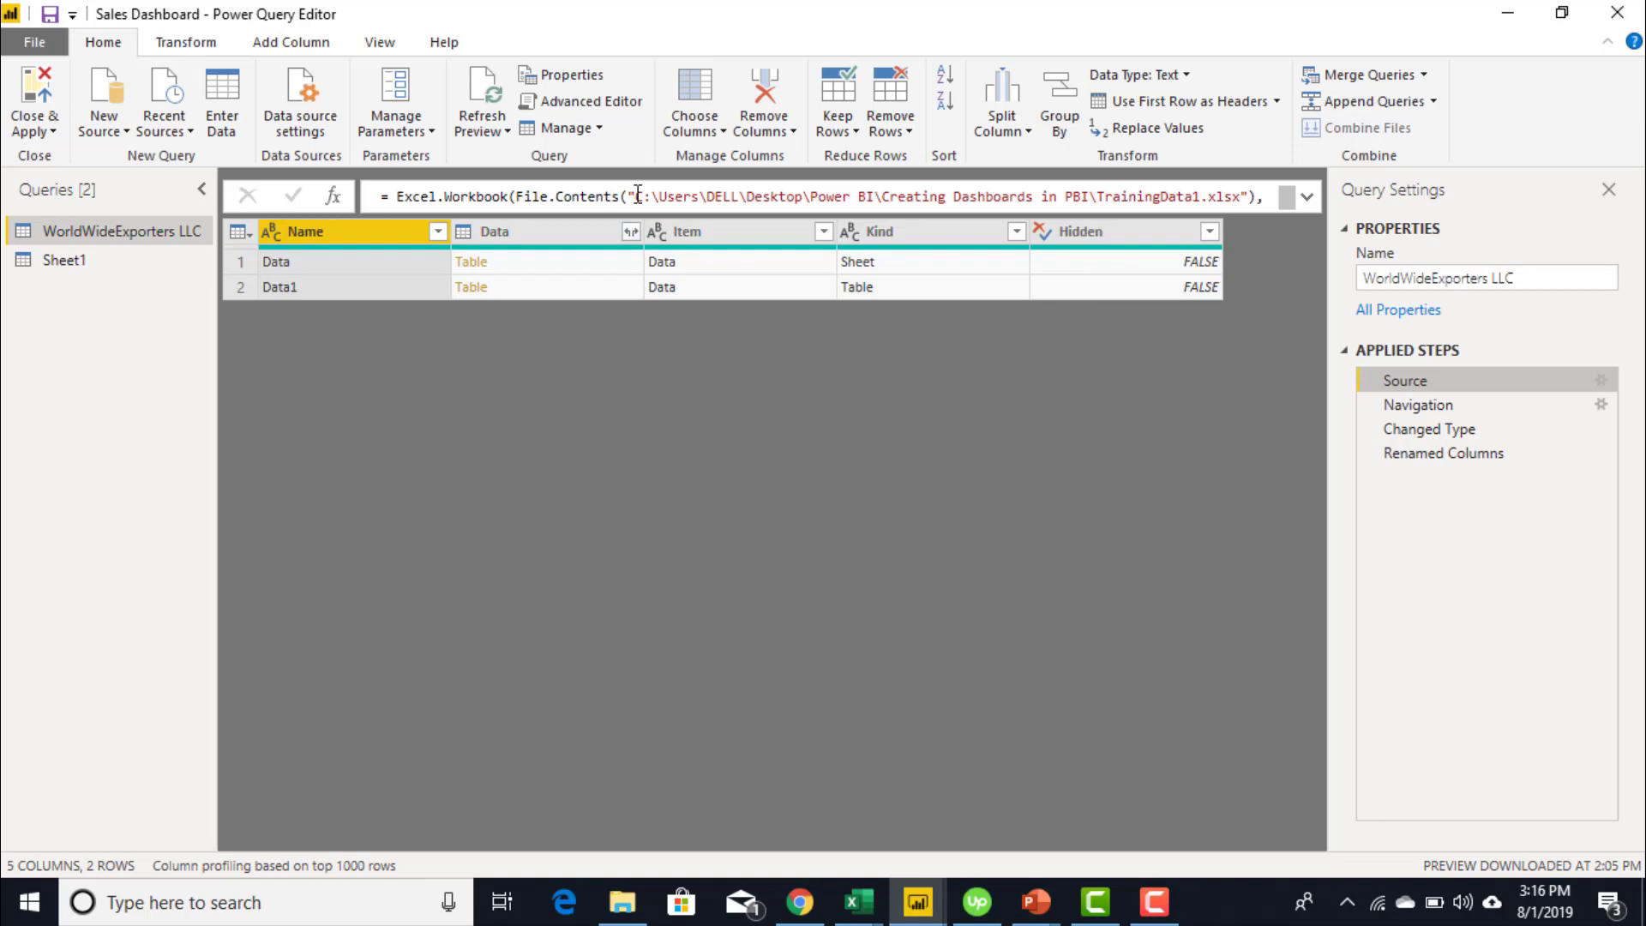
{"action": "left_click_drag", "start_coordinate": [635, 196], "coordinate": [913, 196]}
{"action": "key", "text": "shift+Home"}
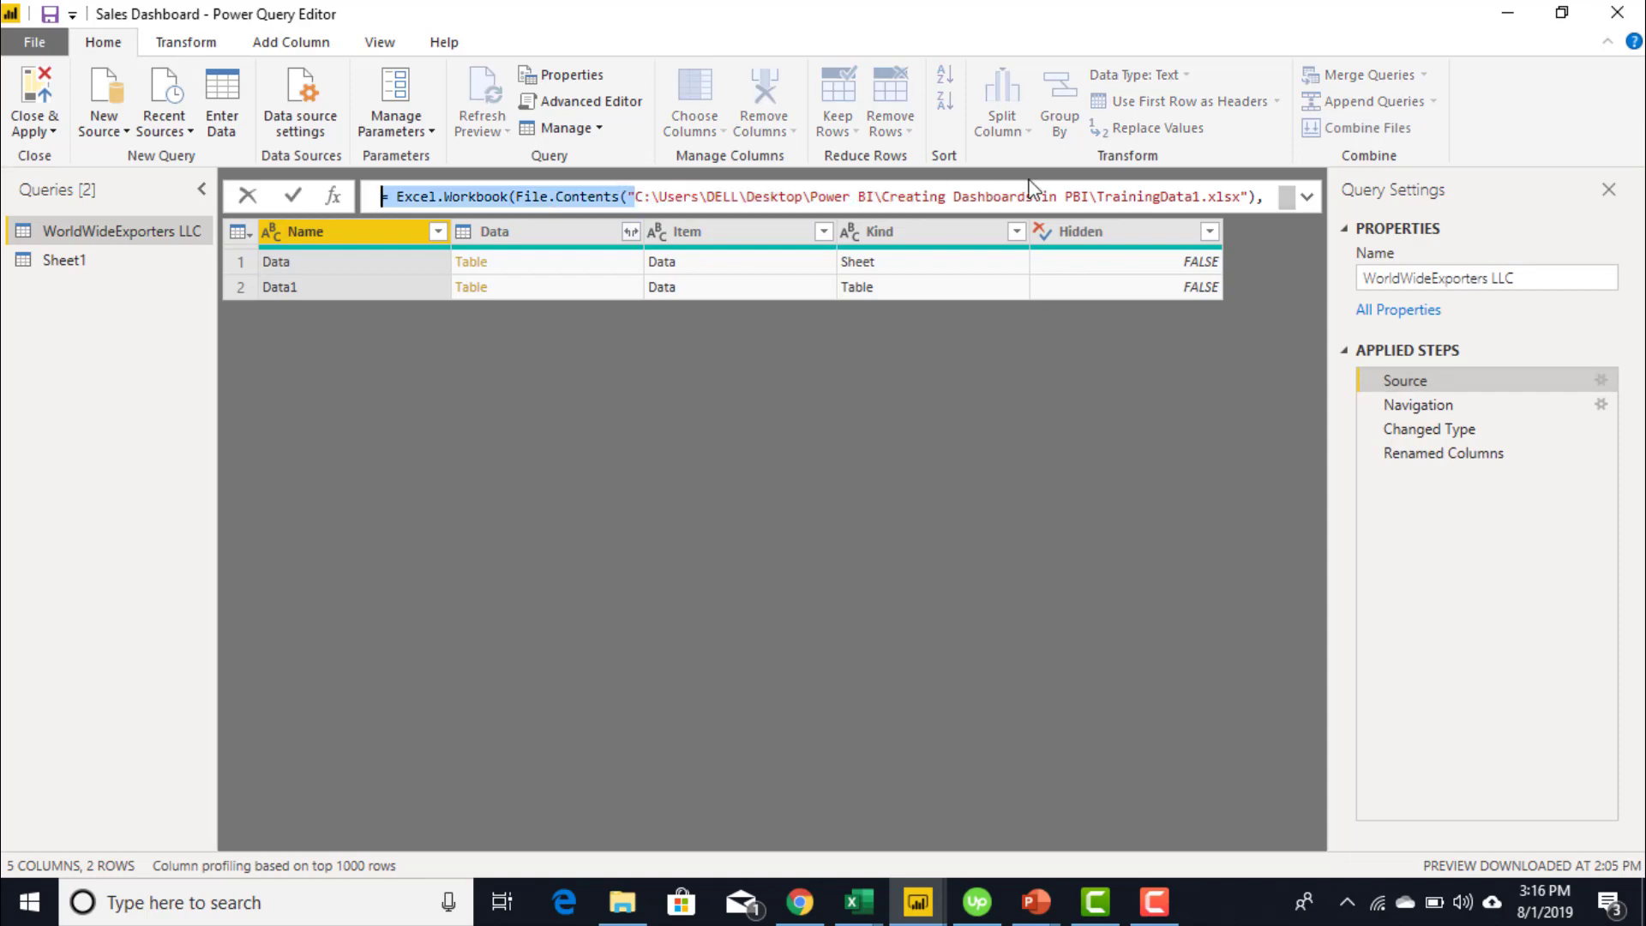
{"action": "left_click_drag", "start_coordinate": [1075, 191], "coordinate": [1245, 197]}
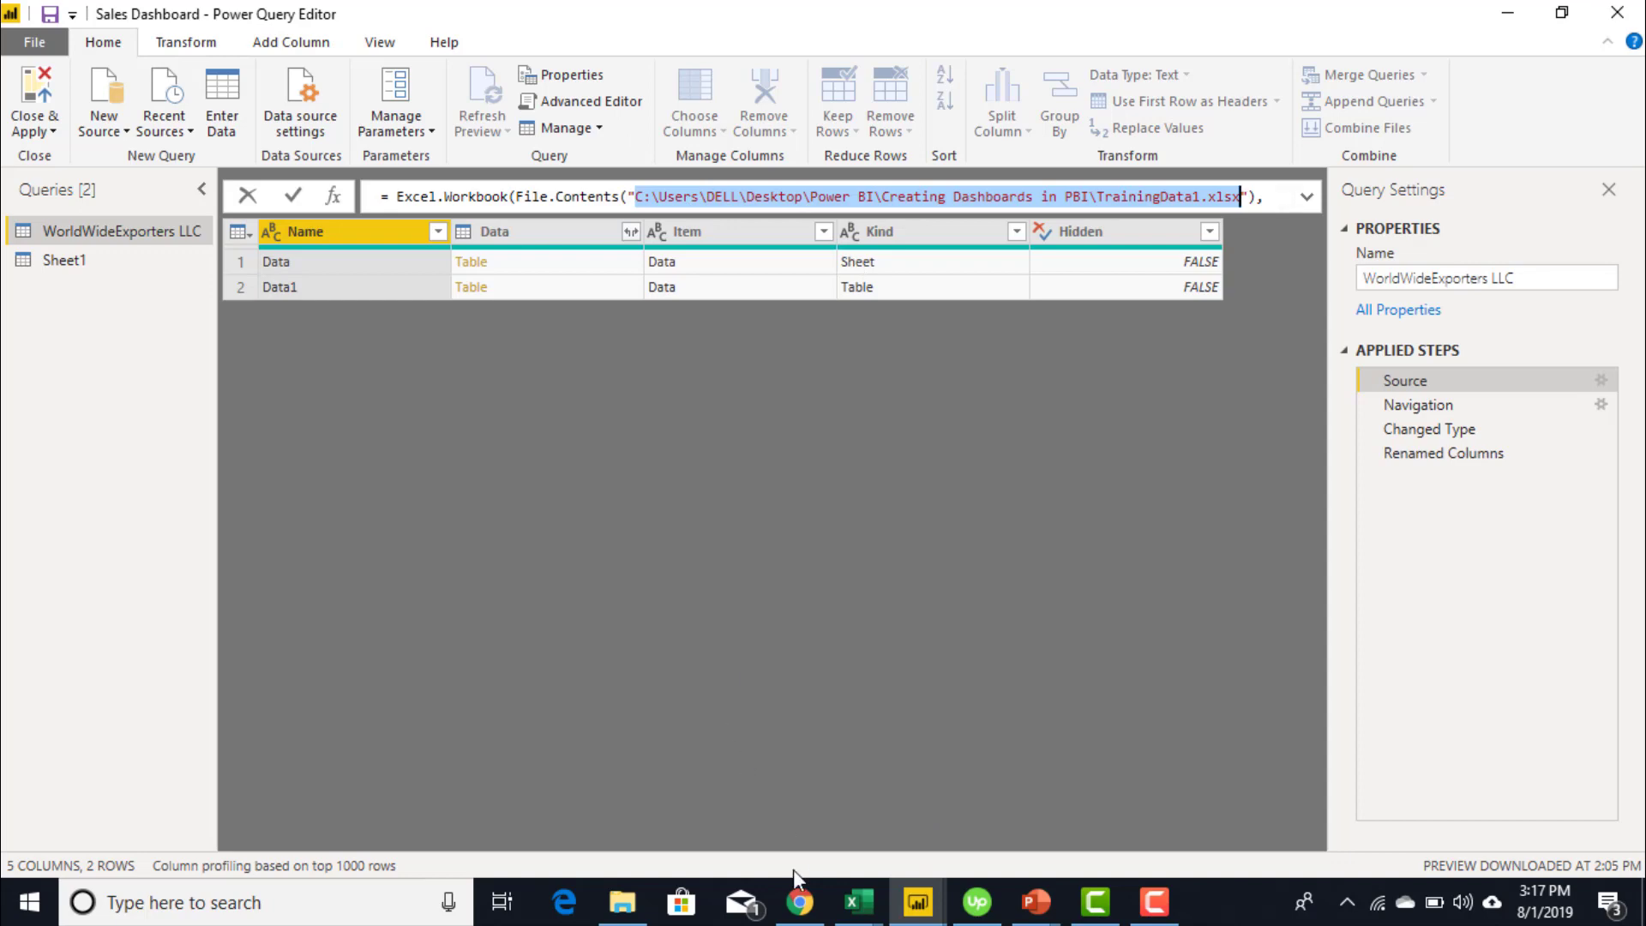
{"action": "left_click", "coordinate": [622, 902]}
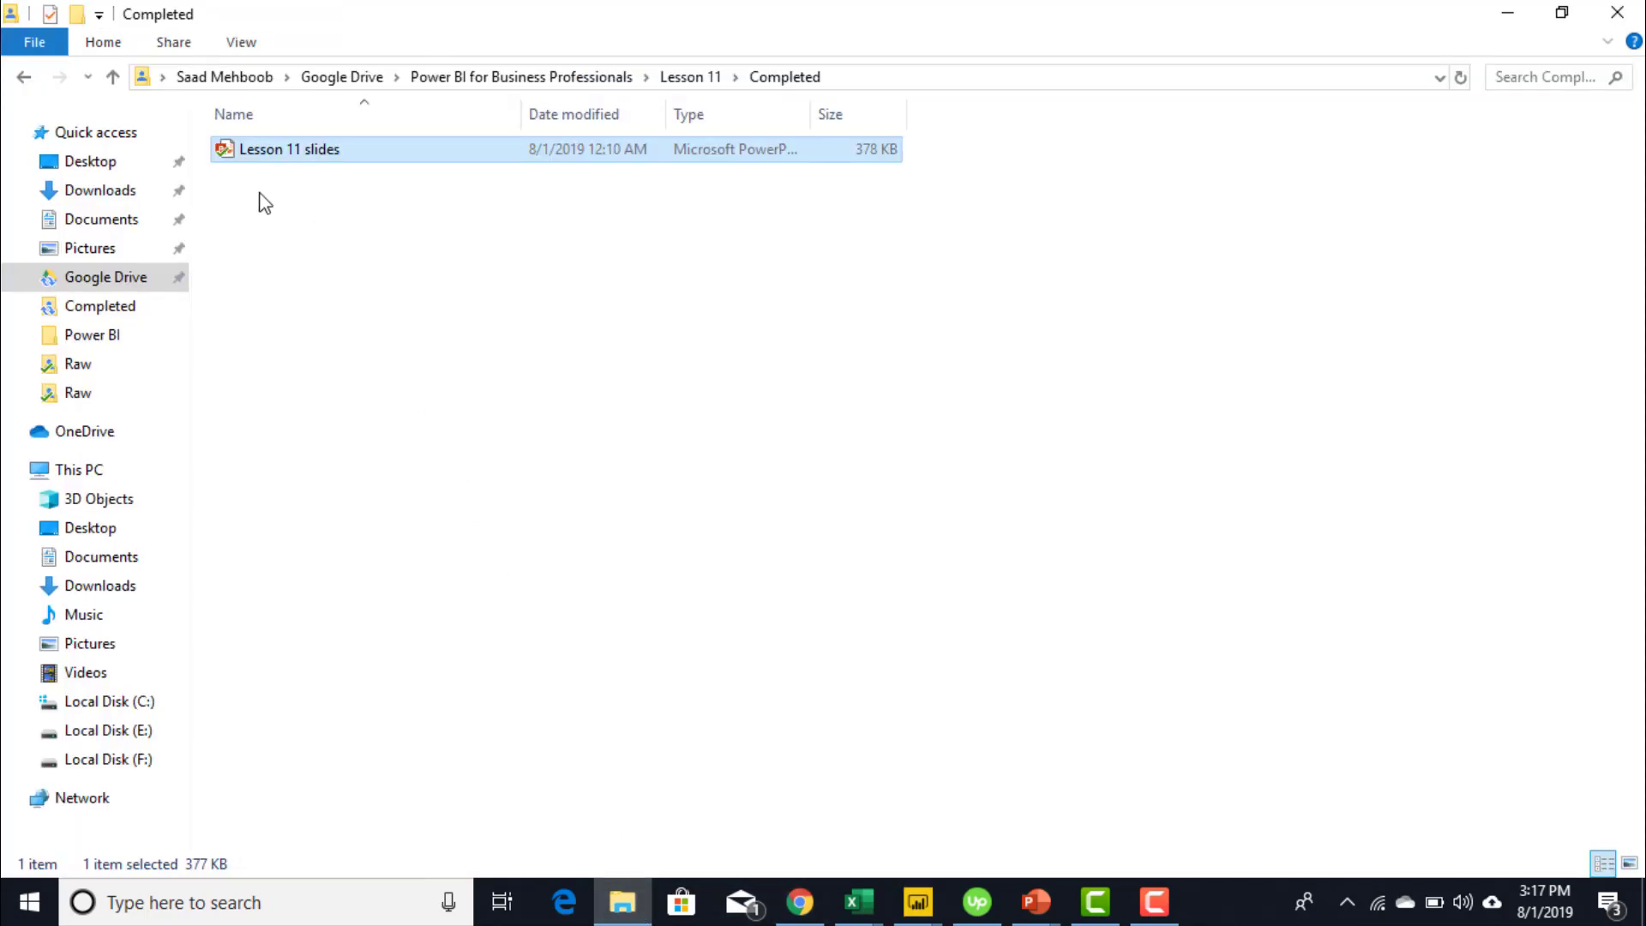
- Navigate to Desktop > Power BI > Creating Dashboards in PBI and show its full path
{"action": "left_click", "coordinate": [101, 162]}
{"action": "left_click", "coordinate": [81, 336]}
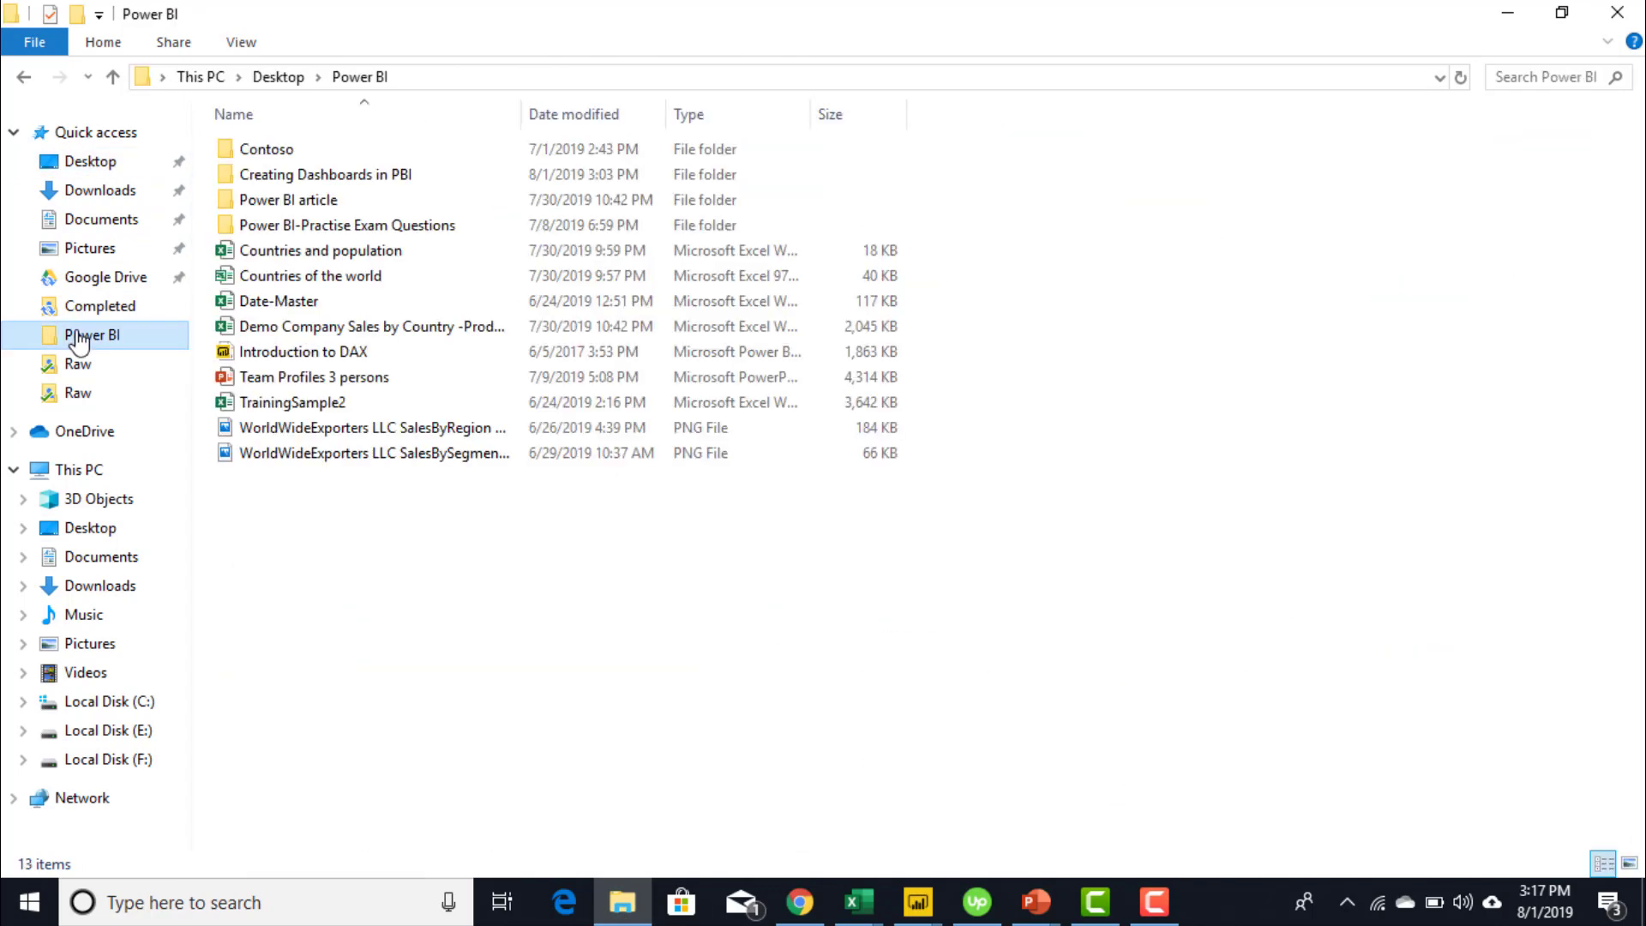
{"action": "double_click", "coordinate": [342, 176]}
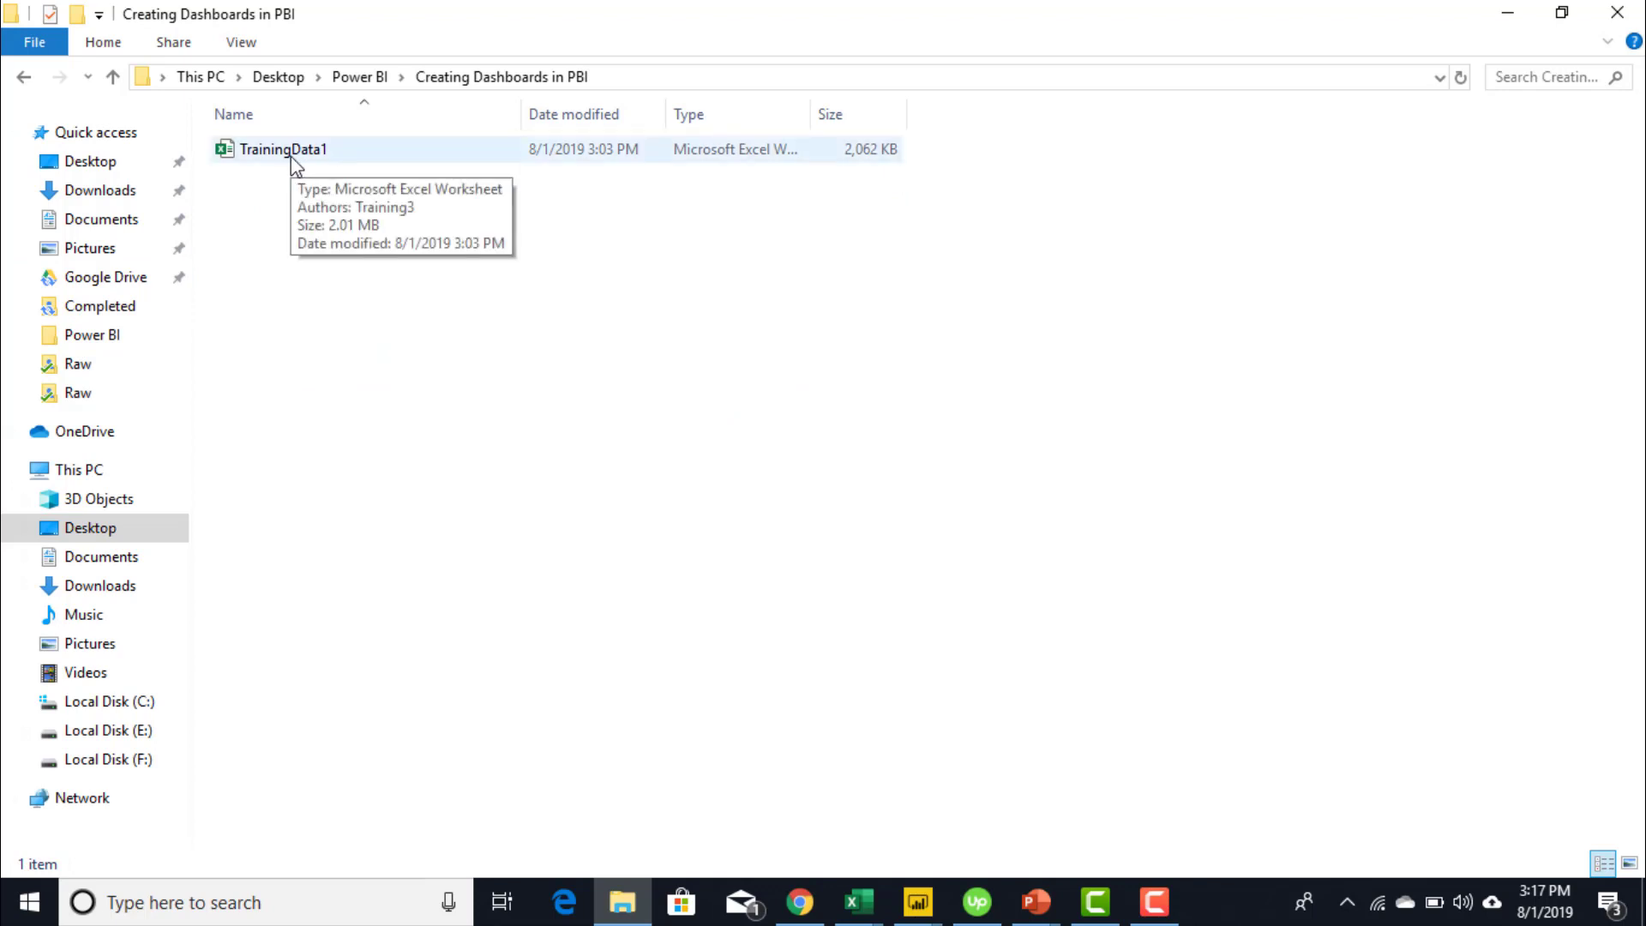
{"action": "left_click", "coordinate": [653, 77]}
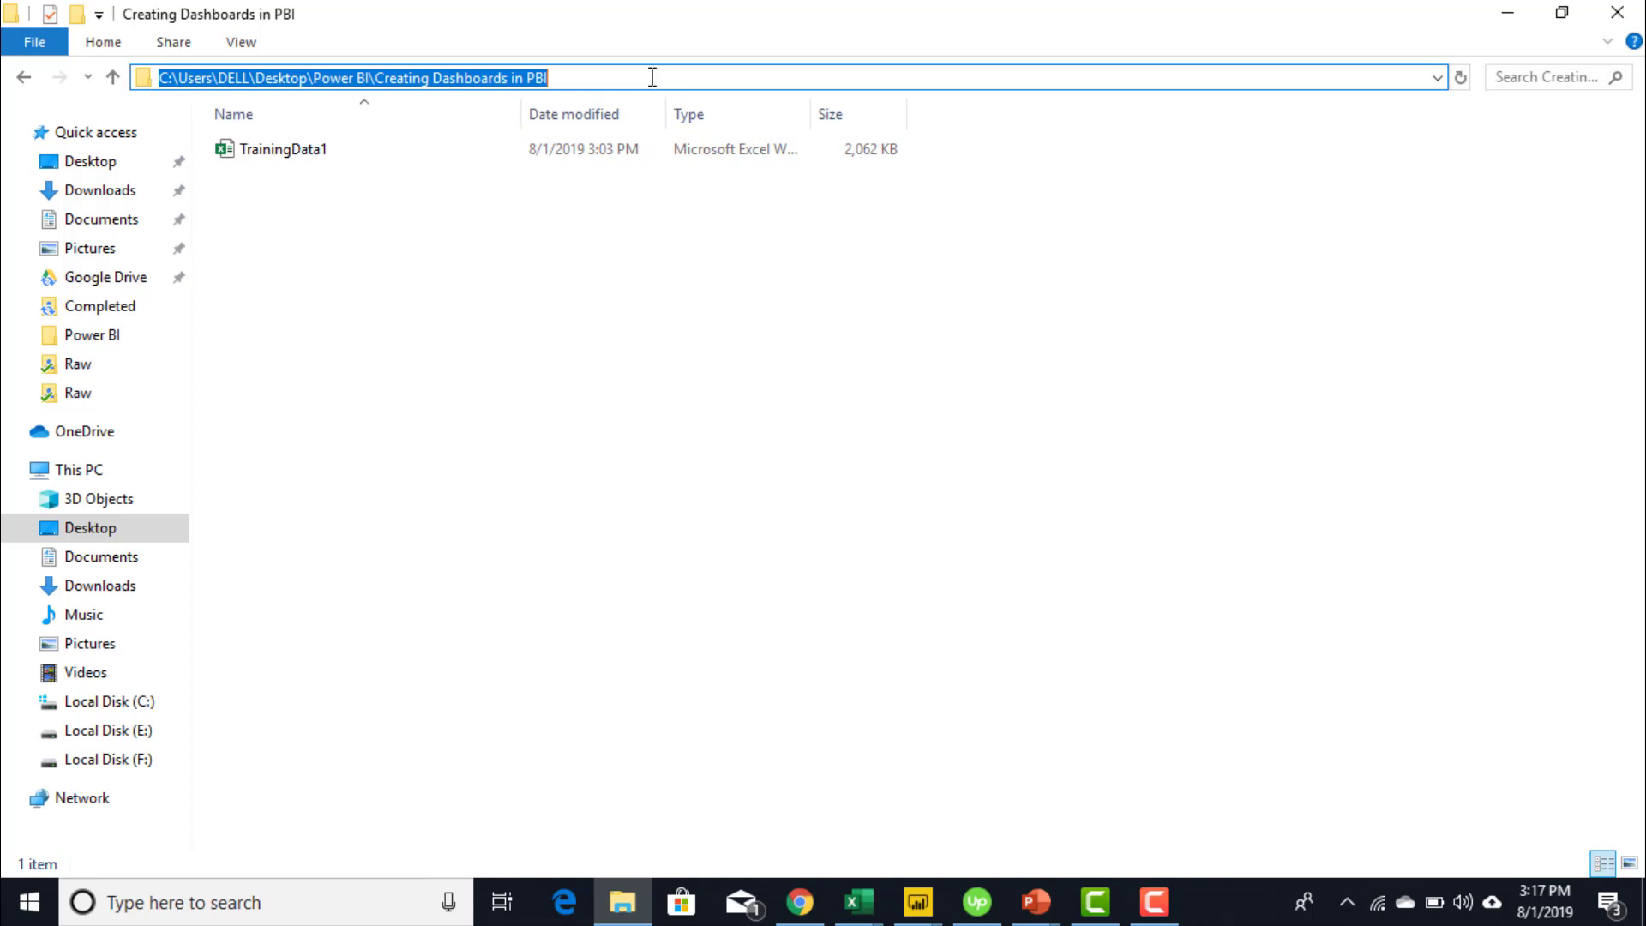
- Copy the TrainingData1 workbook's file name
{"action": "left_click", "coordinate": [287, 152]}
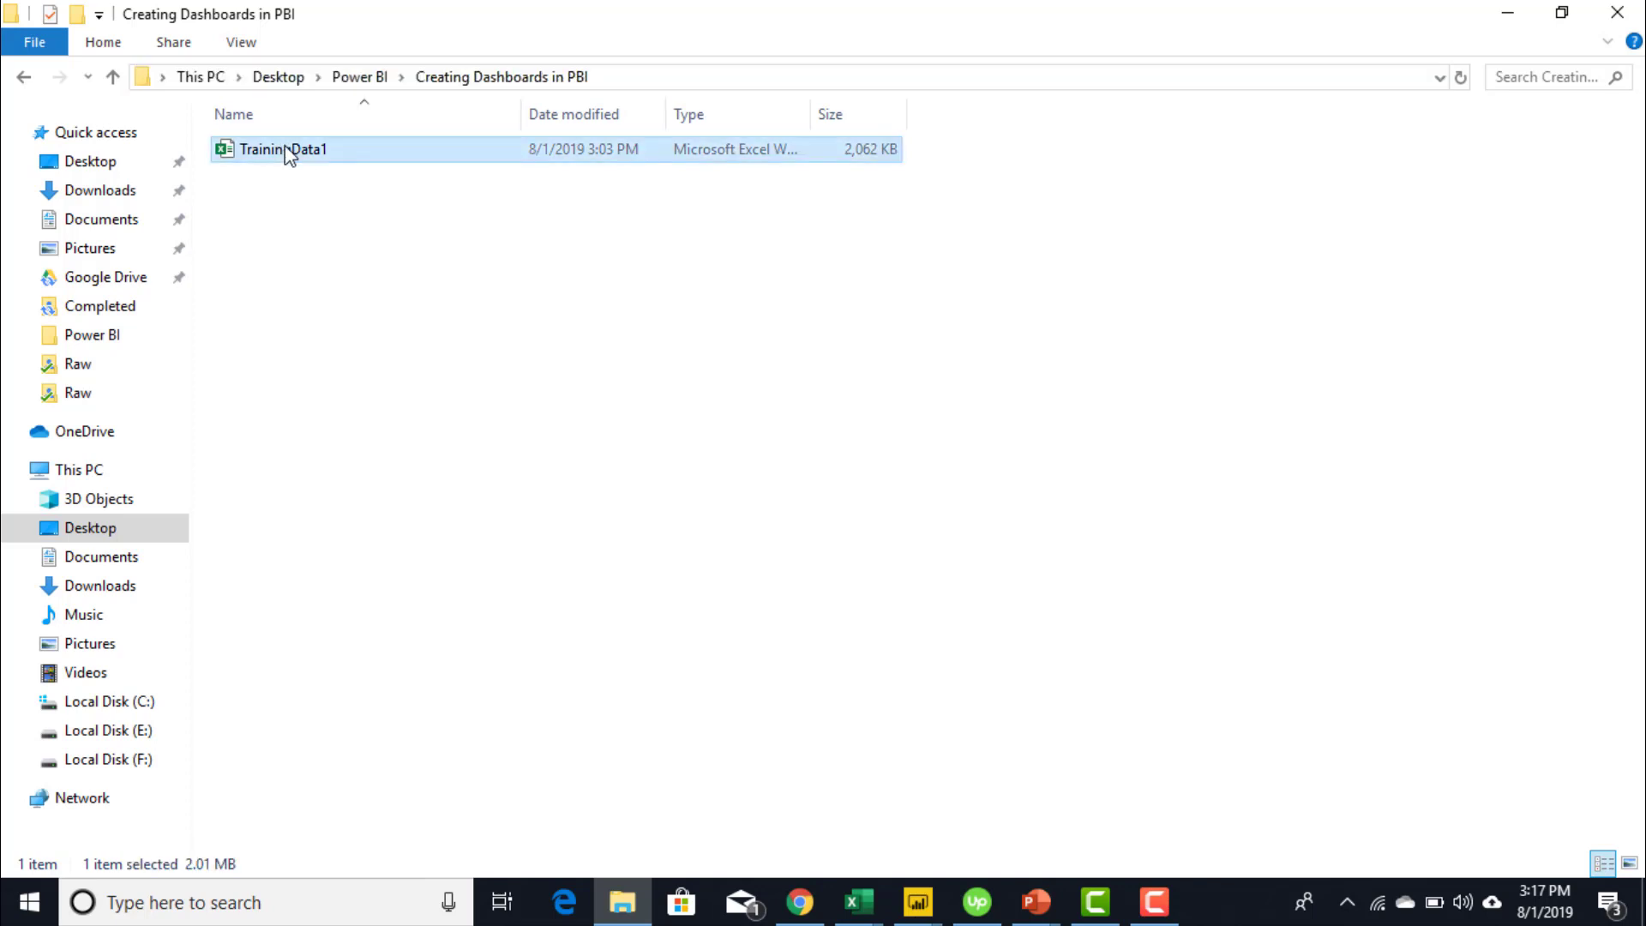
{"action": "left_click", "coordinate": [288, 152]}
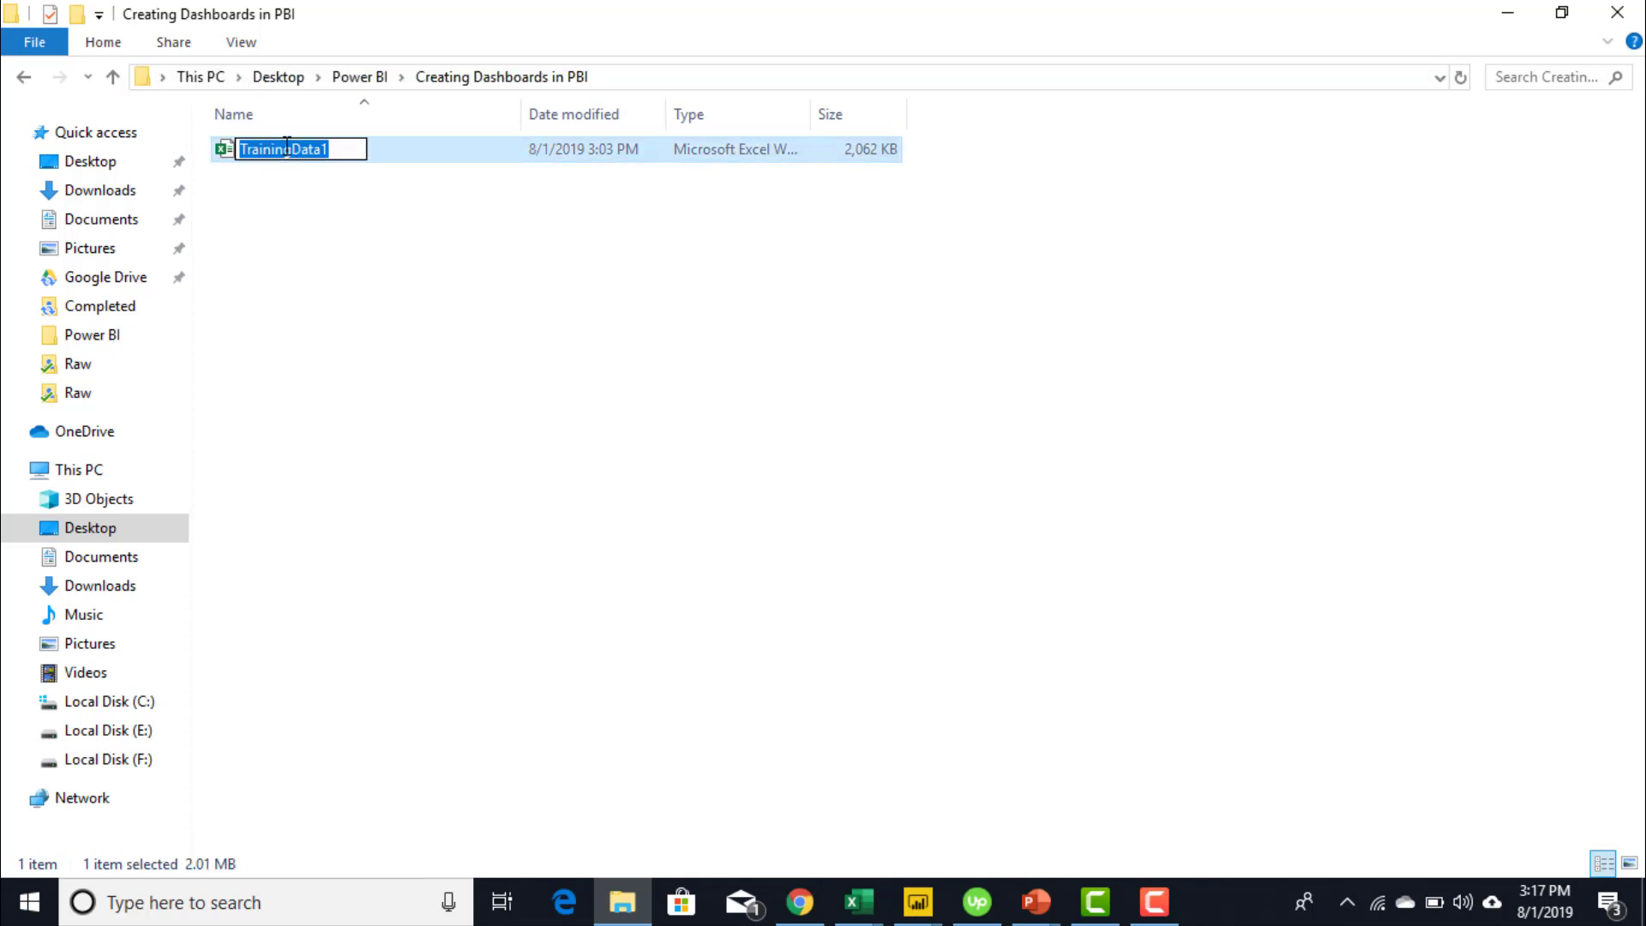
{"action": "right_click", "coordinate": [286, 148]}
{"action": "left_click", "coordinate": [348, 227]}
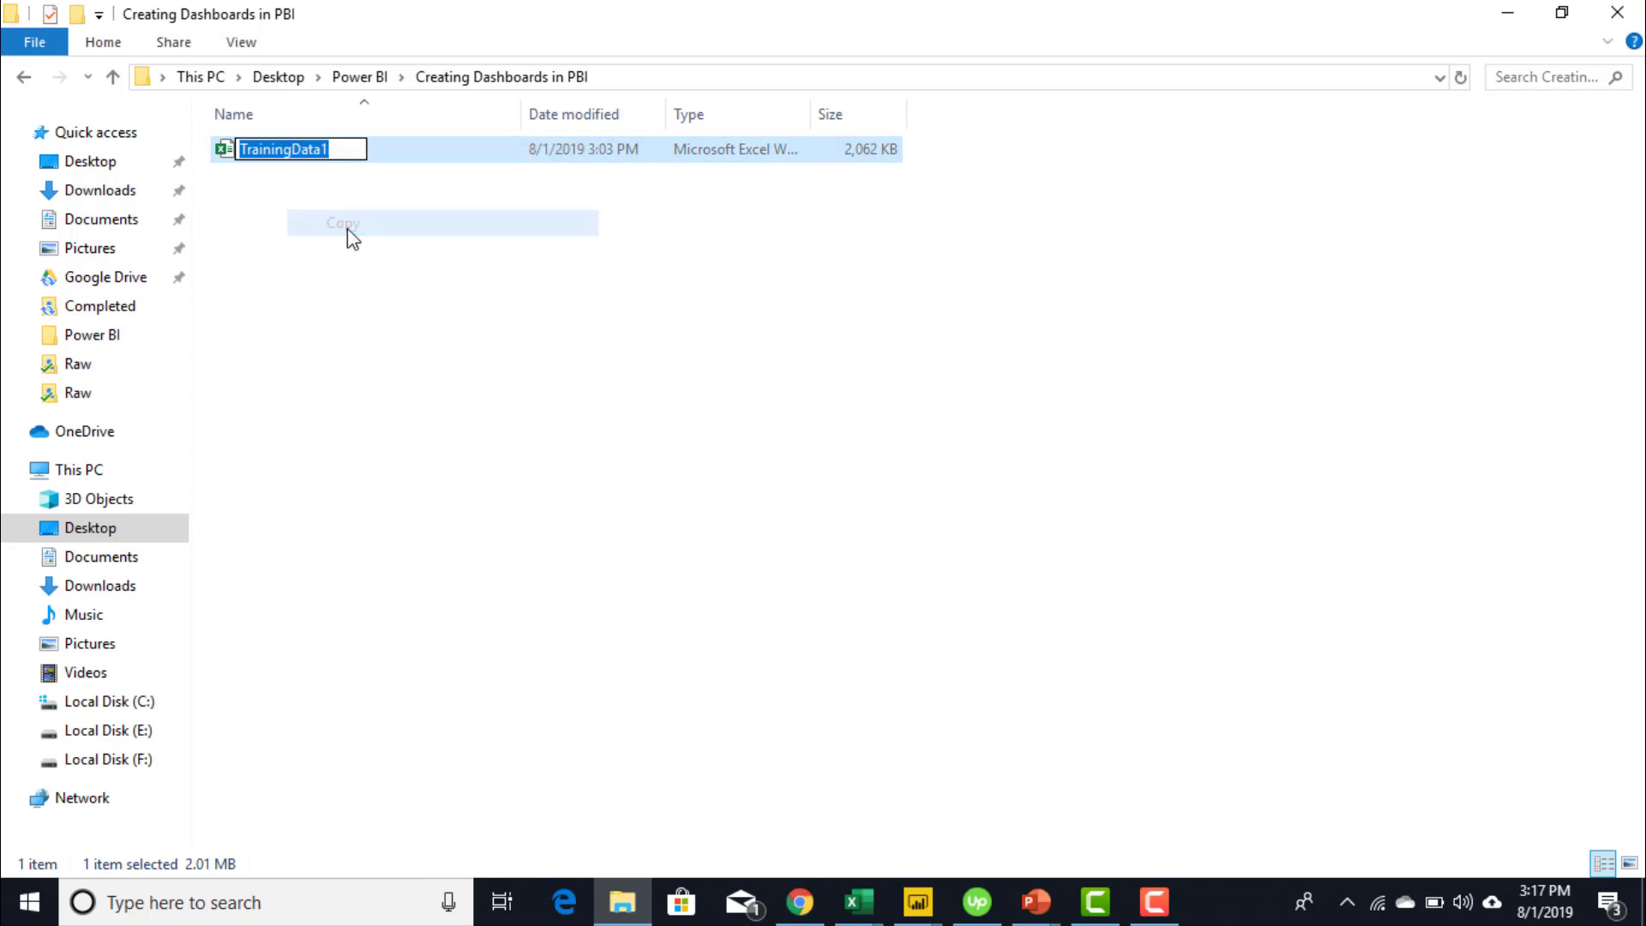
- Append \TrainingData1 to the folder path, select the full workbook path, and minimize Explorer
{"action": "left_click", "coordinate": [664, 79]}
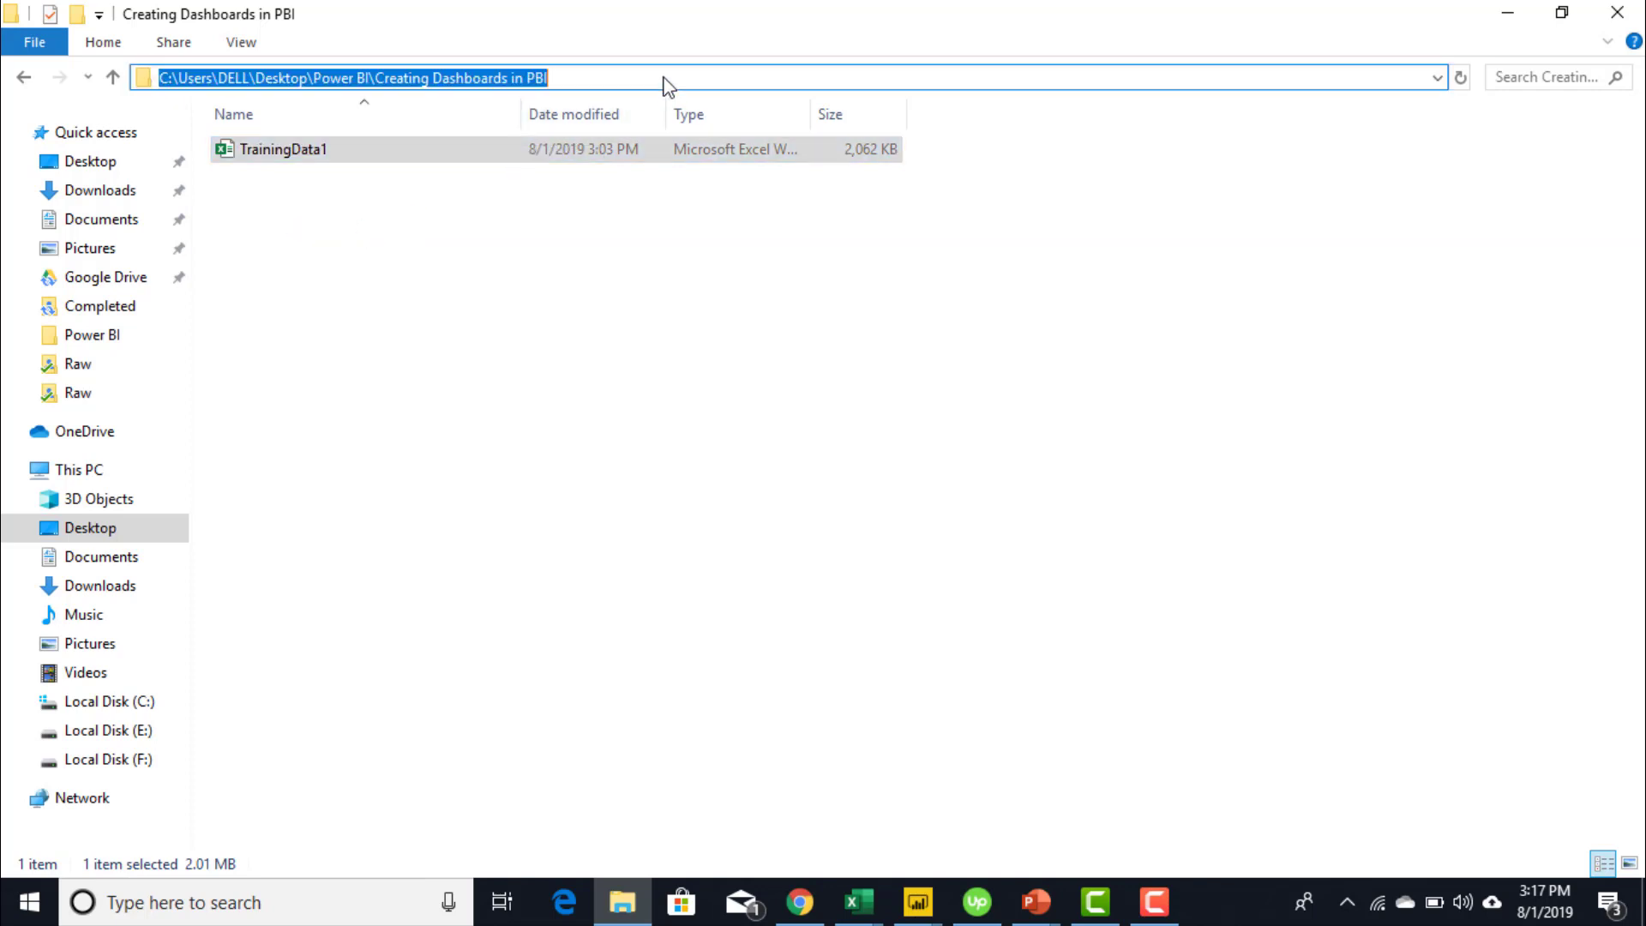
{"action": "left_click", "coordinate": [665, 77]}
{"action": "type", "text": "\\"}
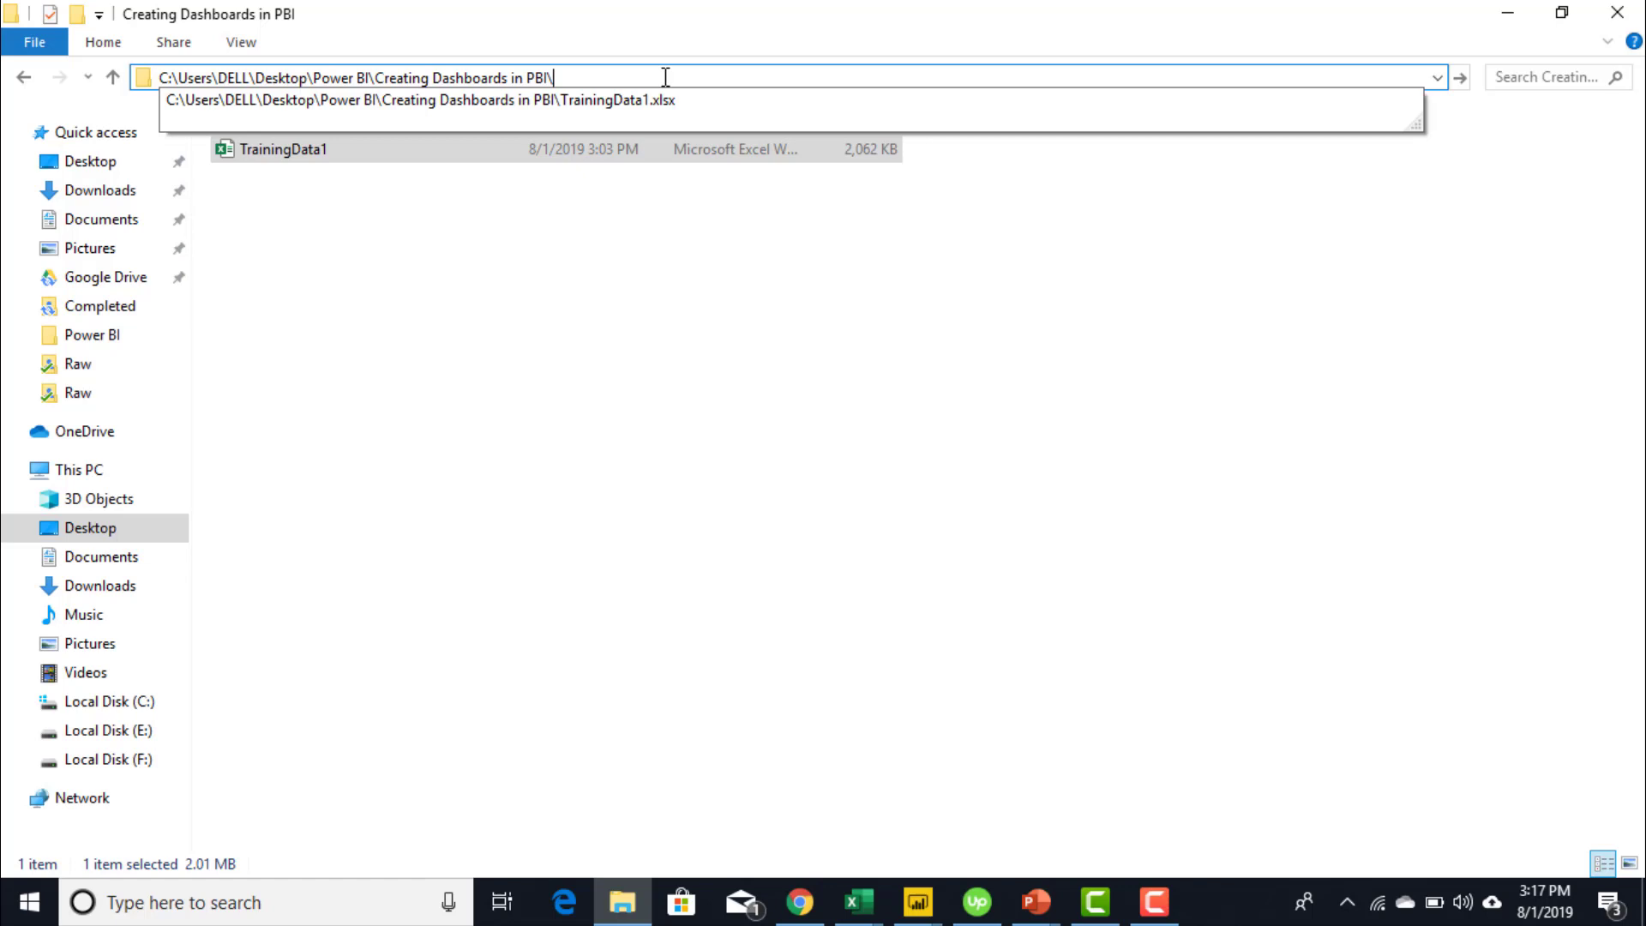
{"action": "type", "text": "TrainingData1"}
{"action": "left_click_drag", "start_coordinate": [665, 78], "coordinate": [158, 99]}
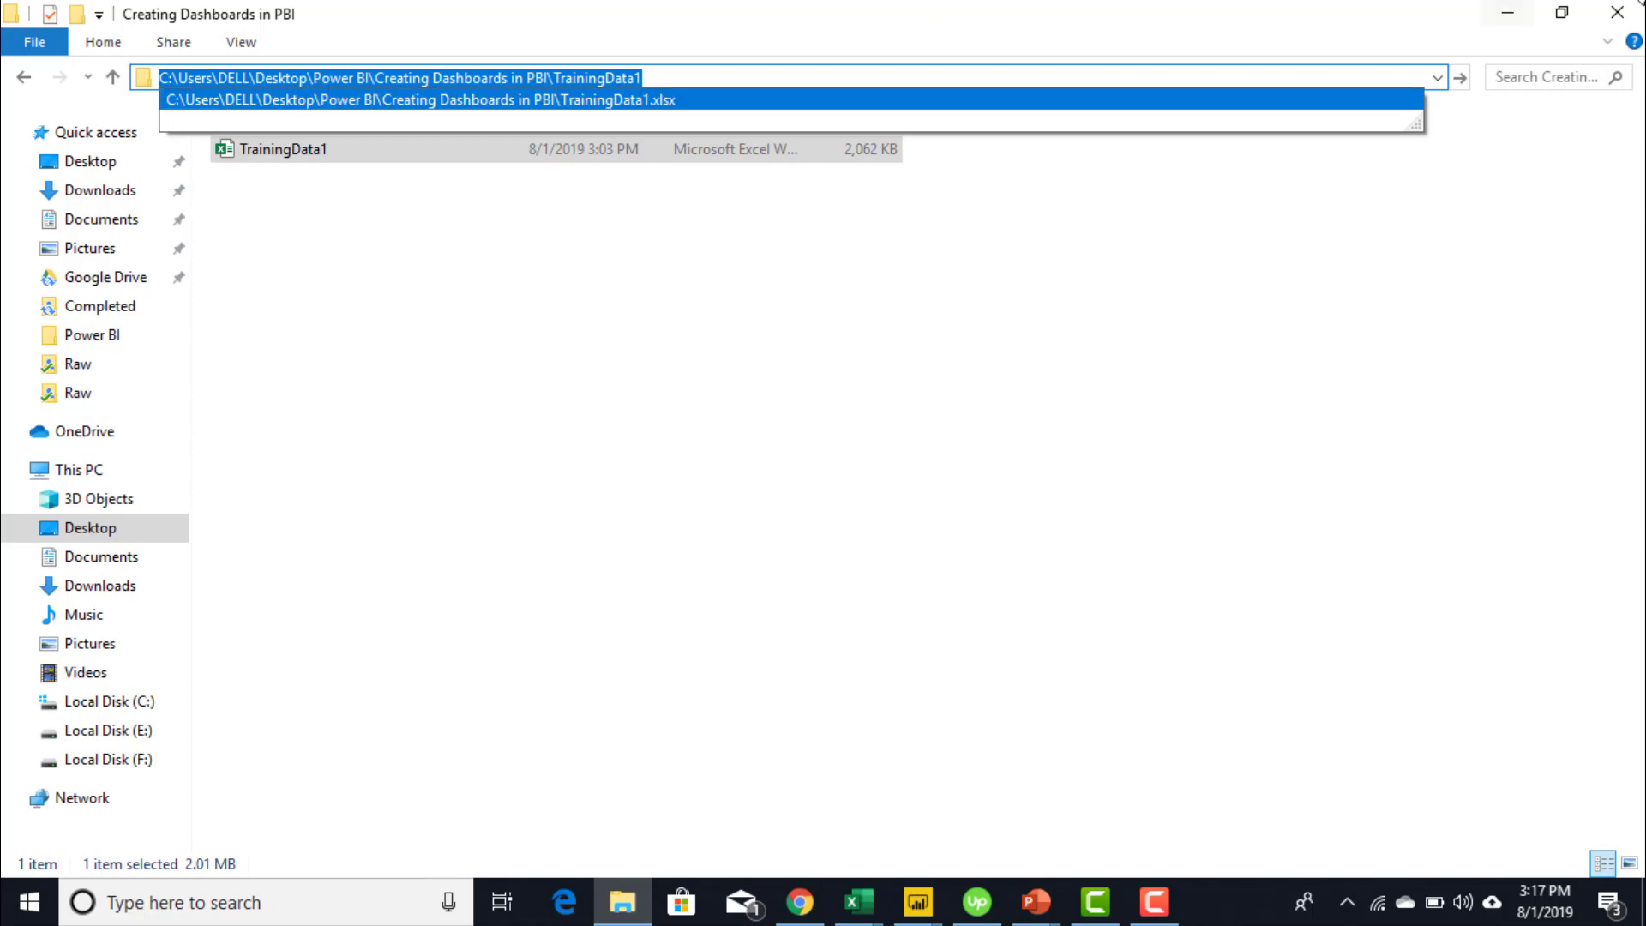
{"action": "left_click", "coordinate": [1513, 25]}
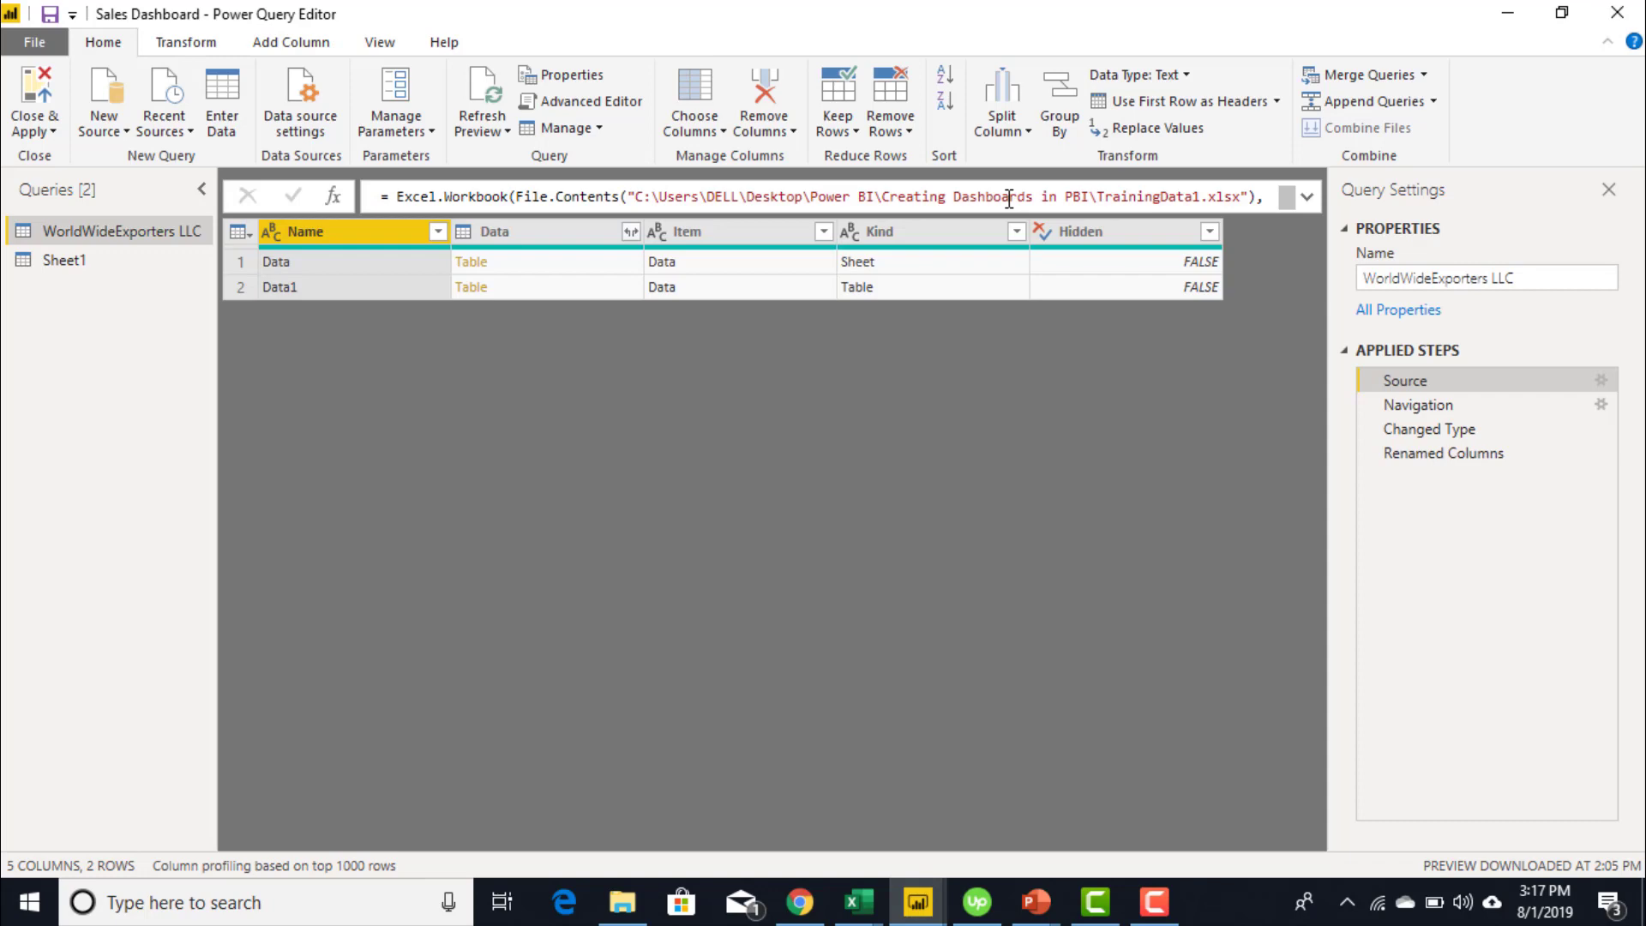
- Close & Apply the query changes to return to Page 1's Order ID card
{"action": "left_click", "coordinate": [37, 88]}
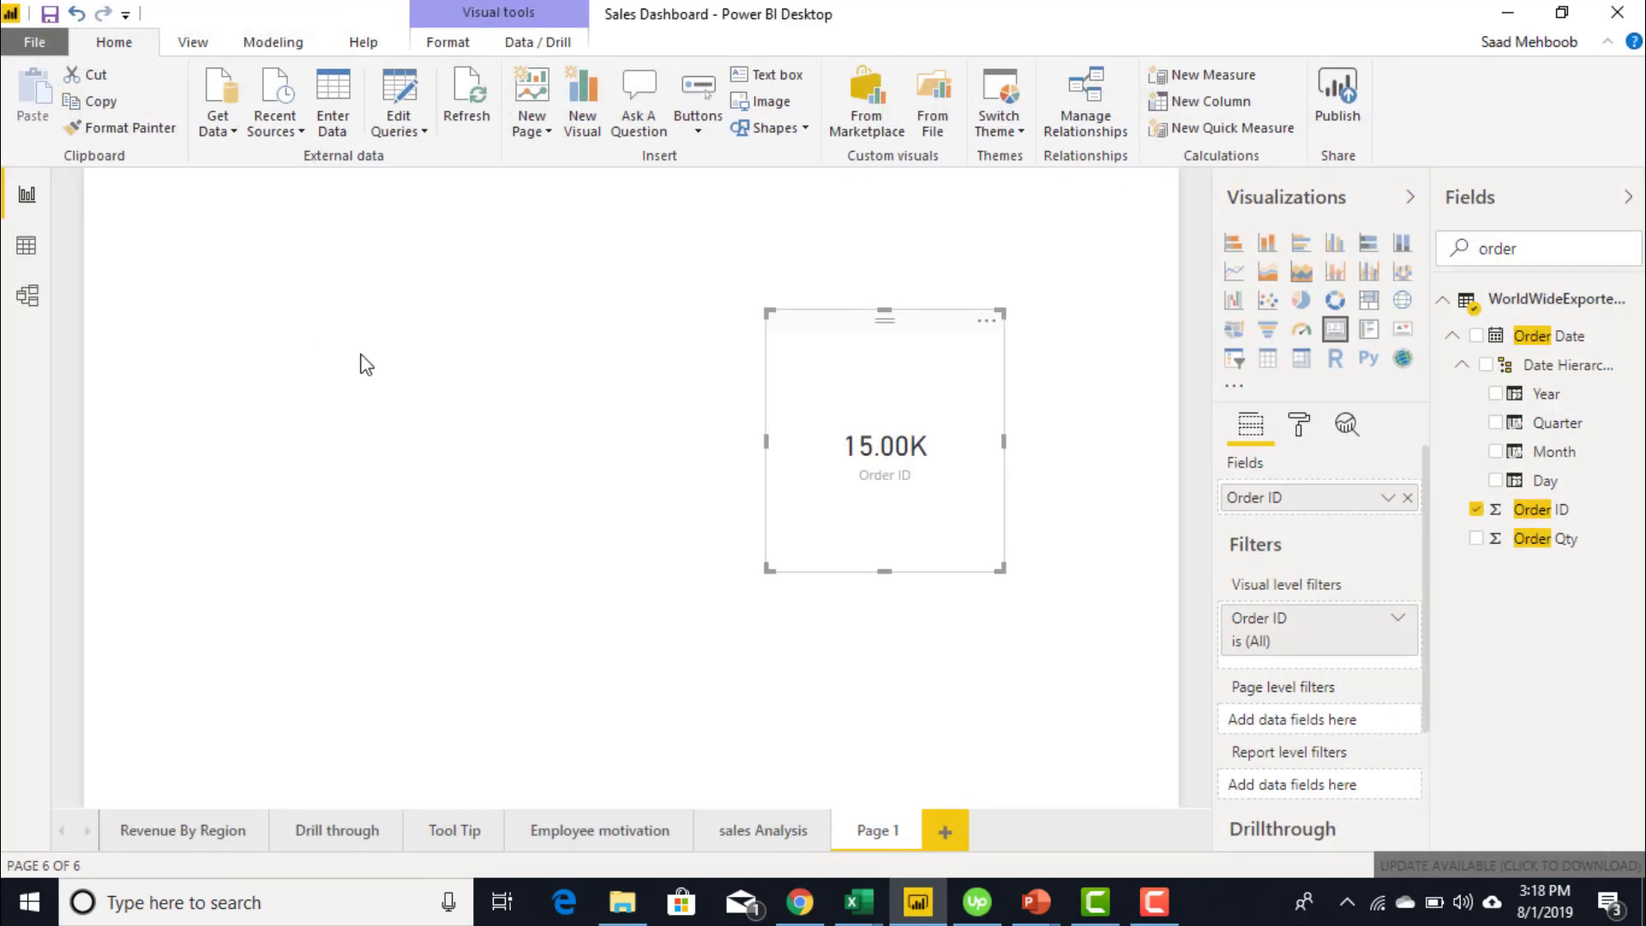
{"action": "mouse_move", "coordinate": [865, 874]}
- Save the TrainingData1 workbook with its 83 new 988837 rows and minimize Excel
{"action": "mouse_move", "coordinate": [874, 901]}
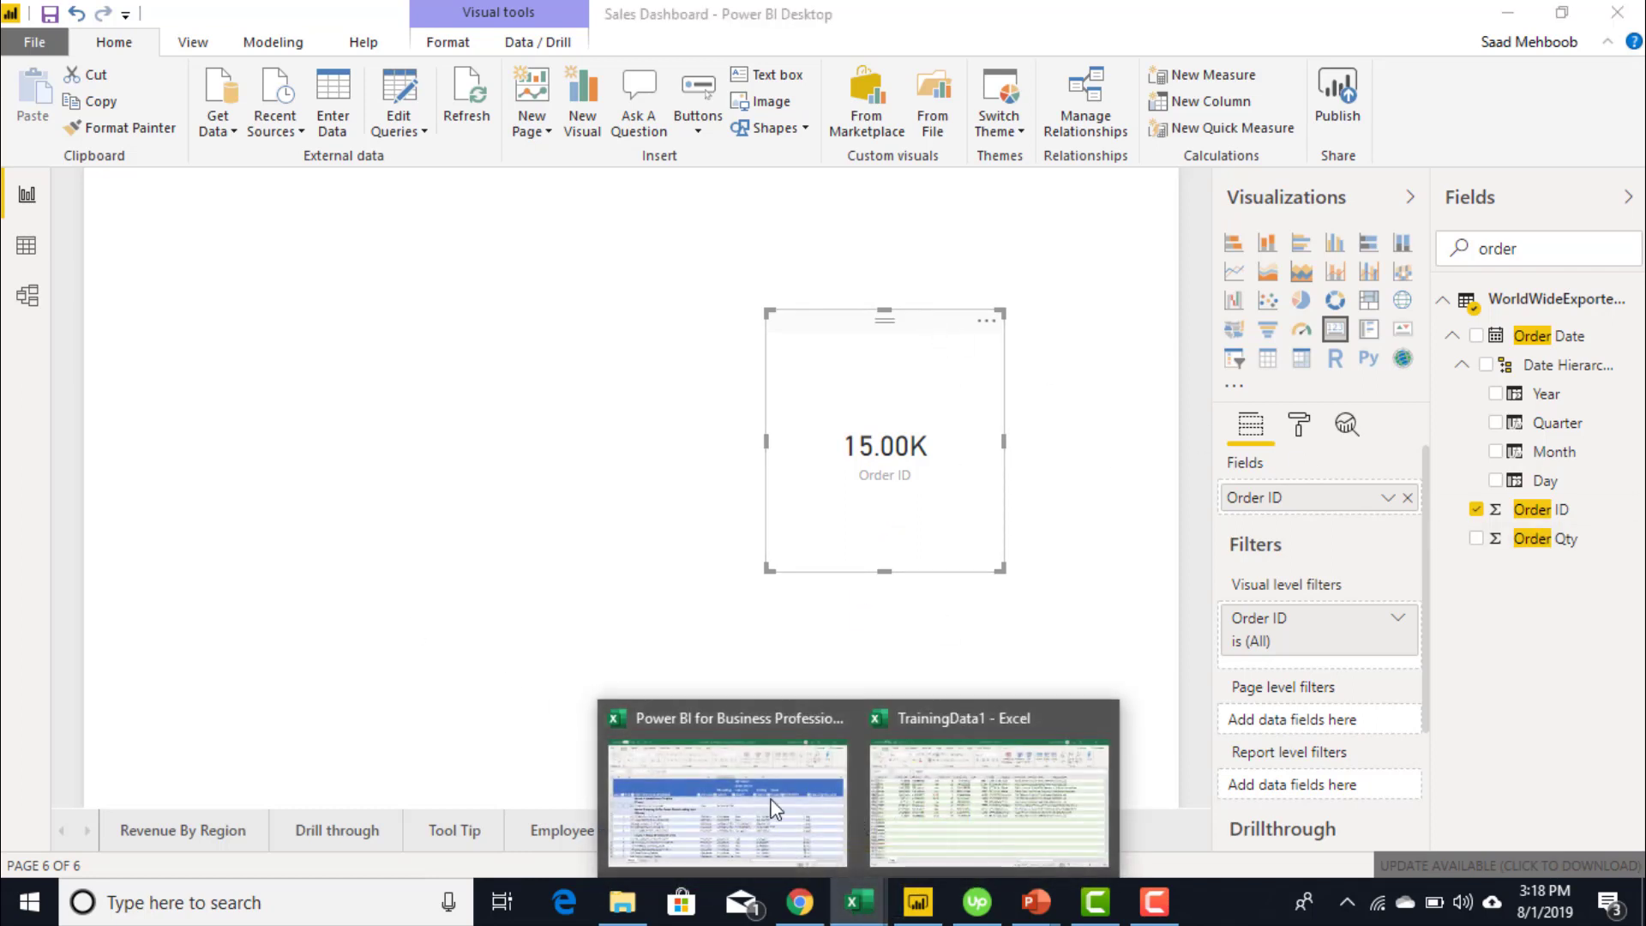
{"action": "left_click", "coordinate": [937, 825]}
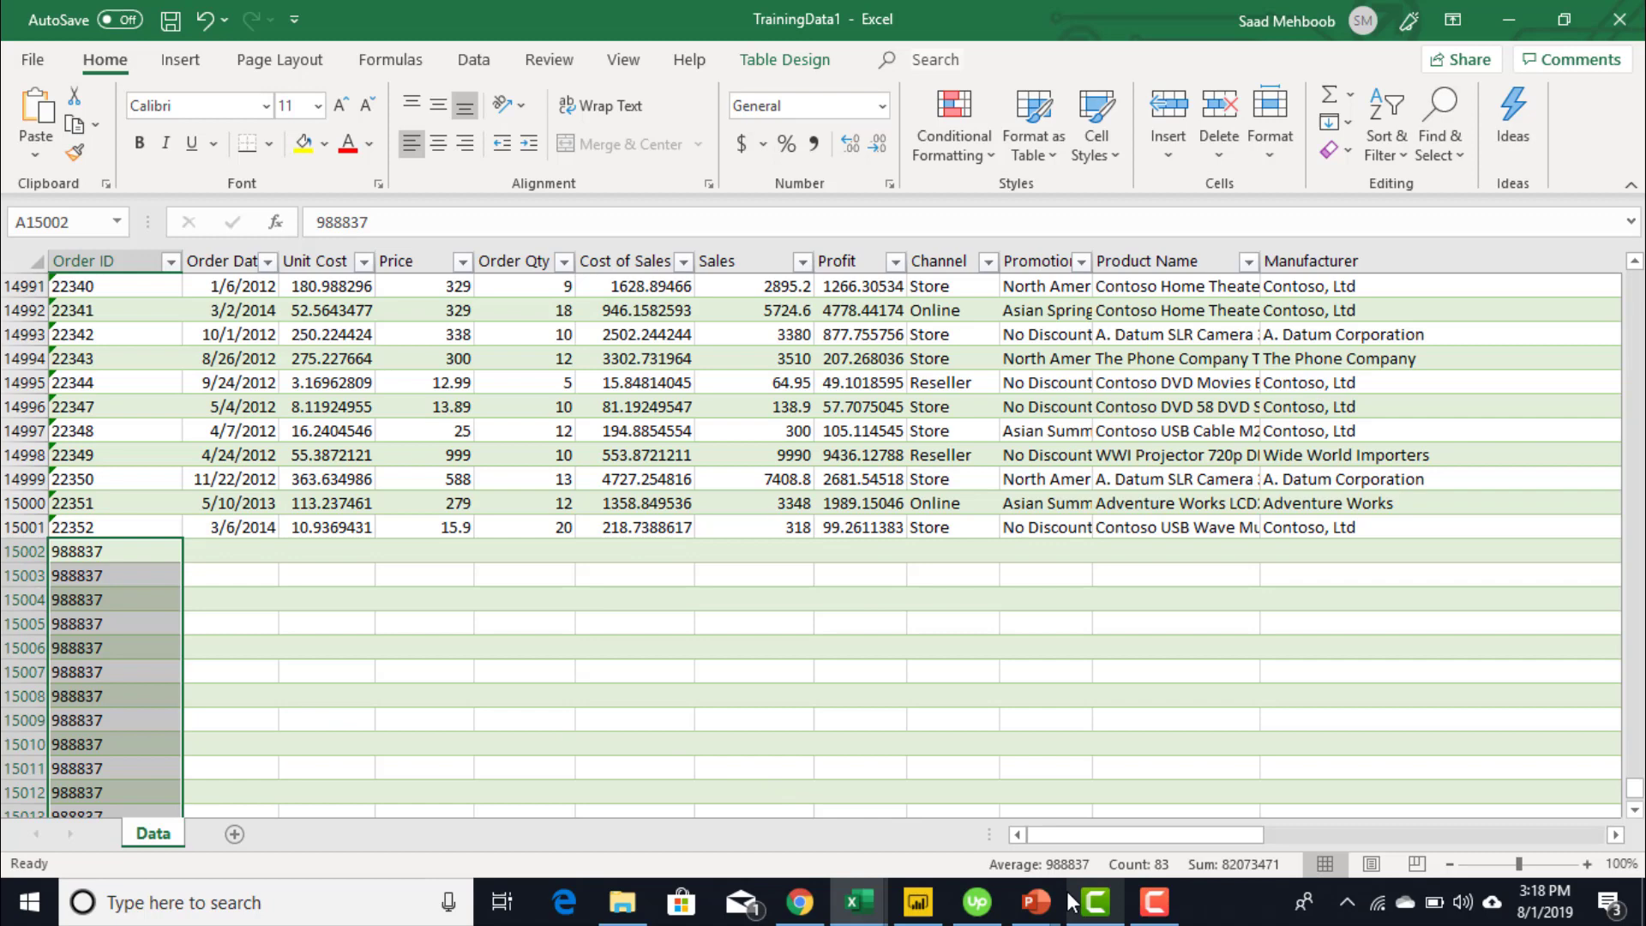
{"action": "mouse_move", "coordinate": [1095, 902]}
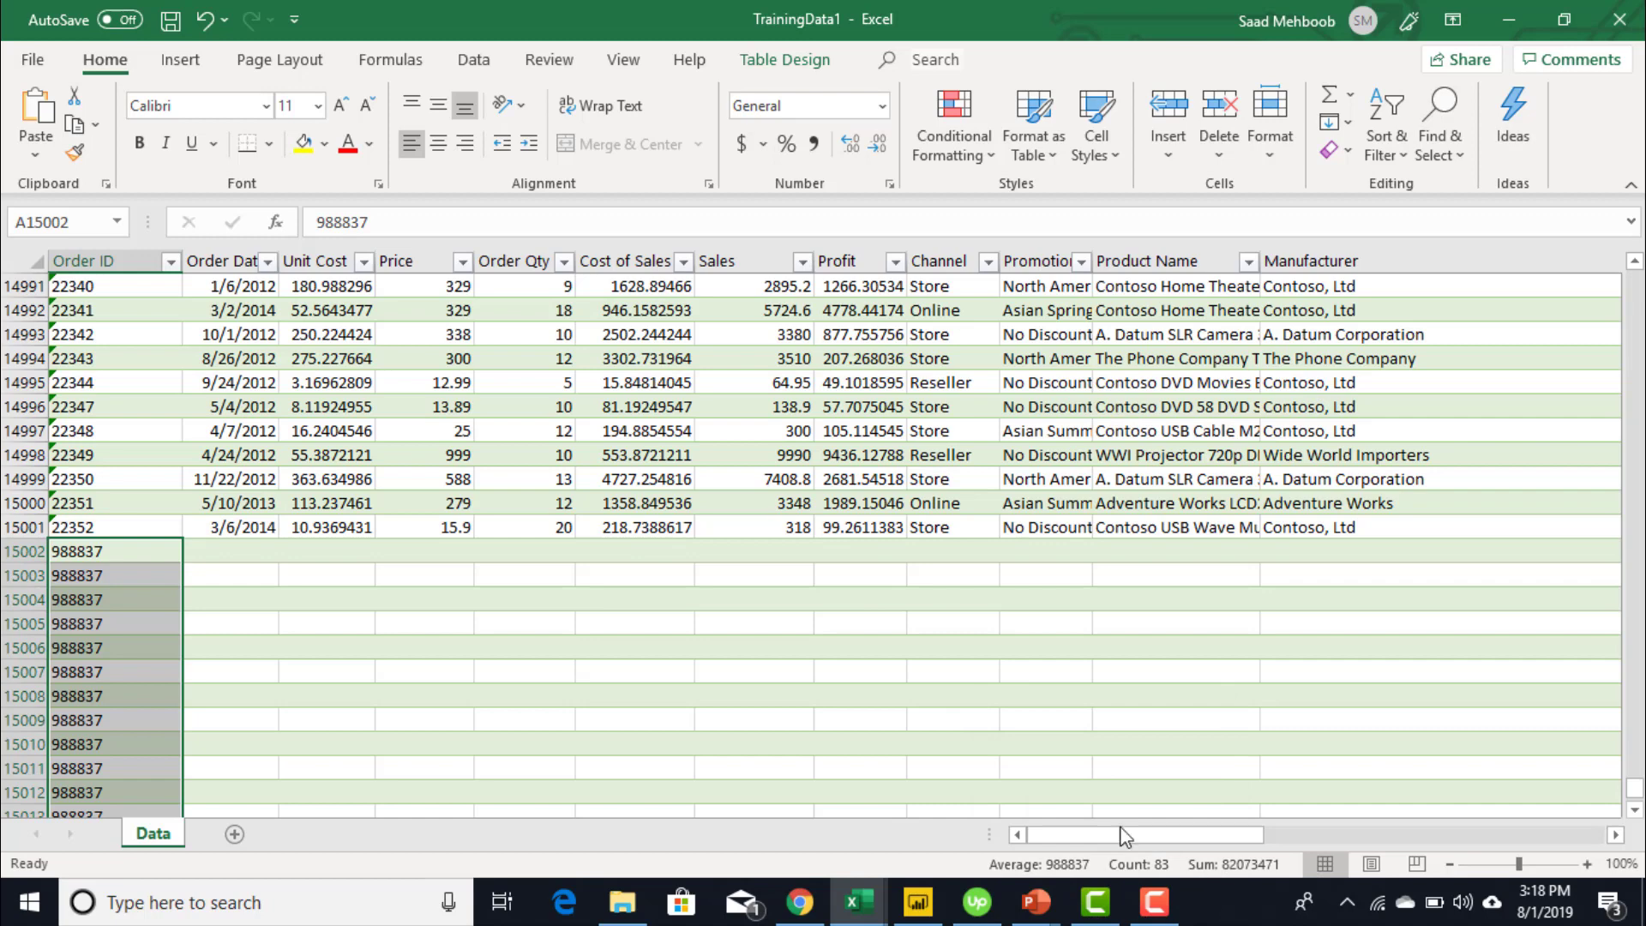
{"action": "left_click", "coordinate": [167, 21]}
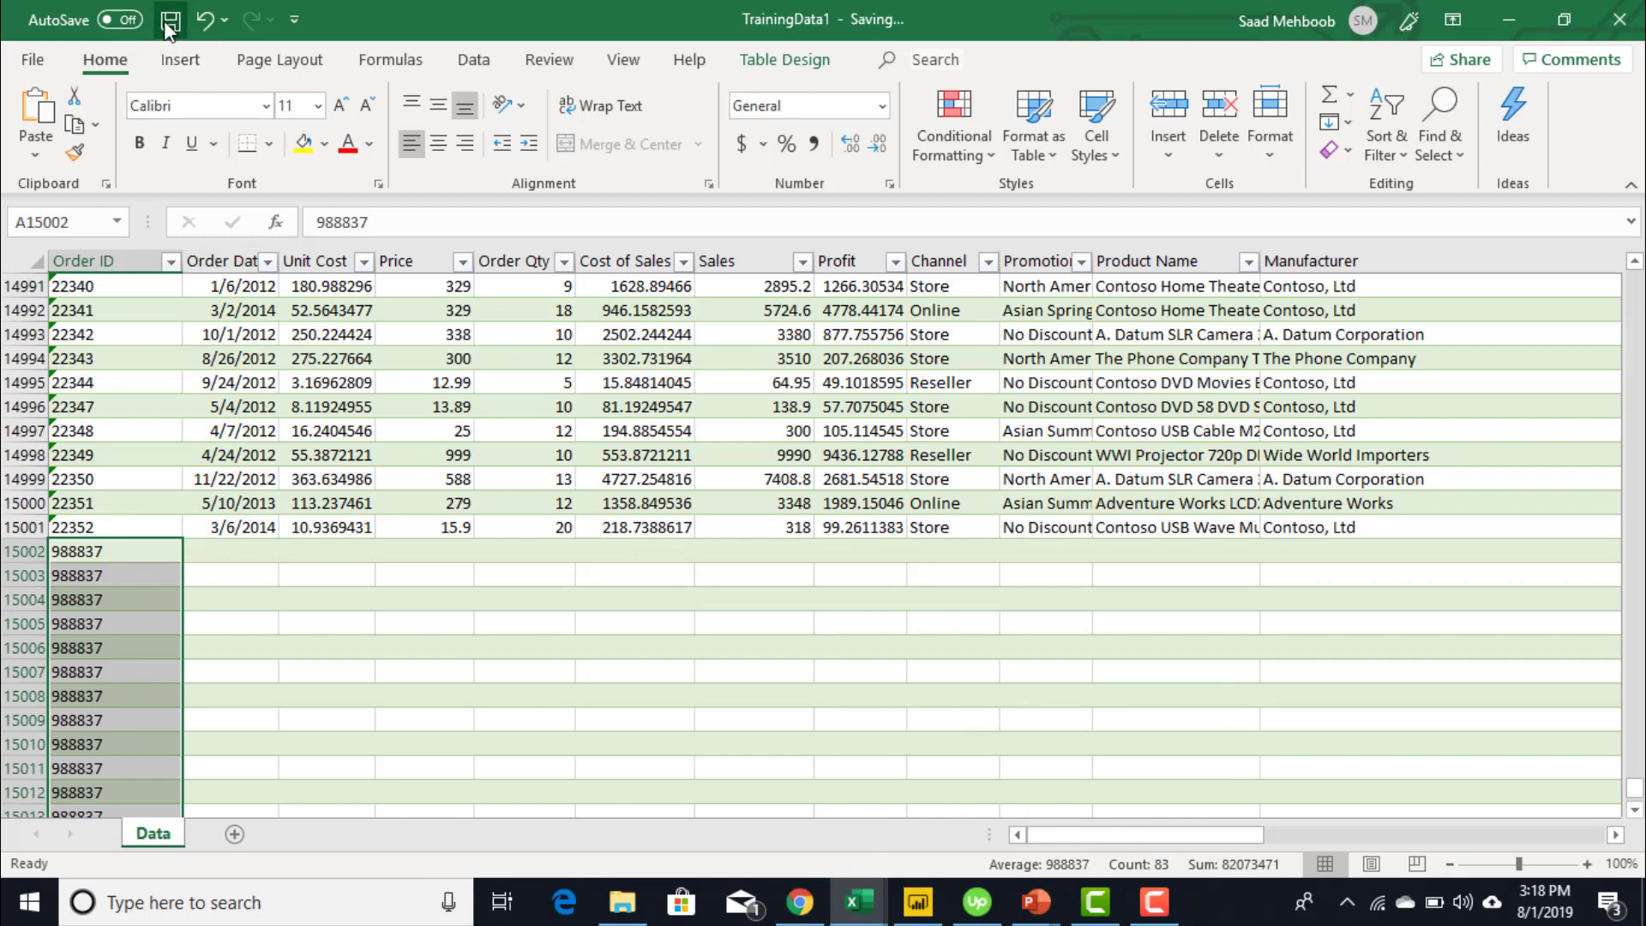
{"action": "left_click", "coordinate": [1508, 19]}
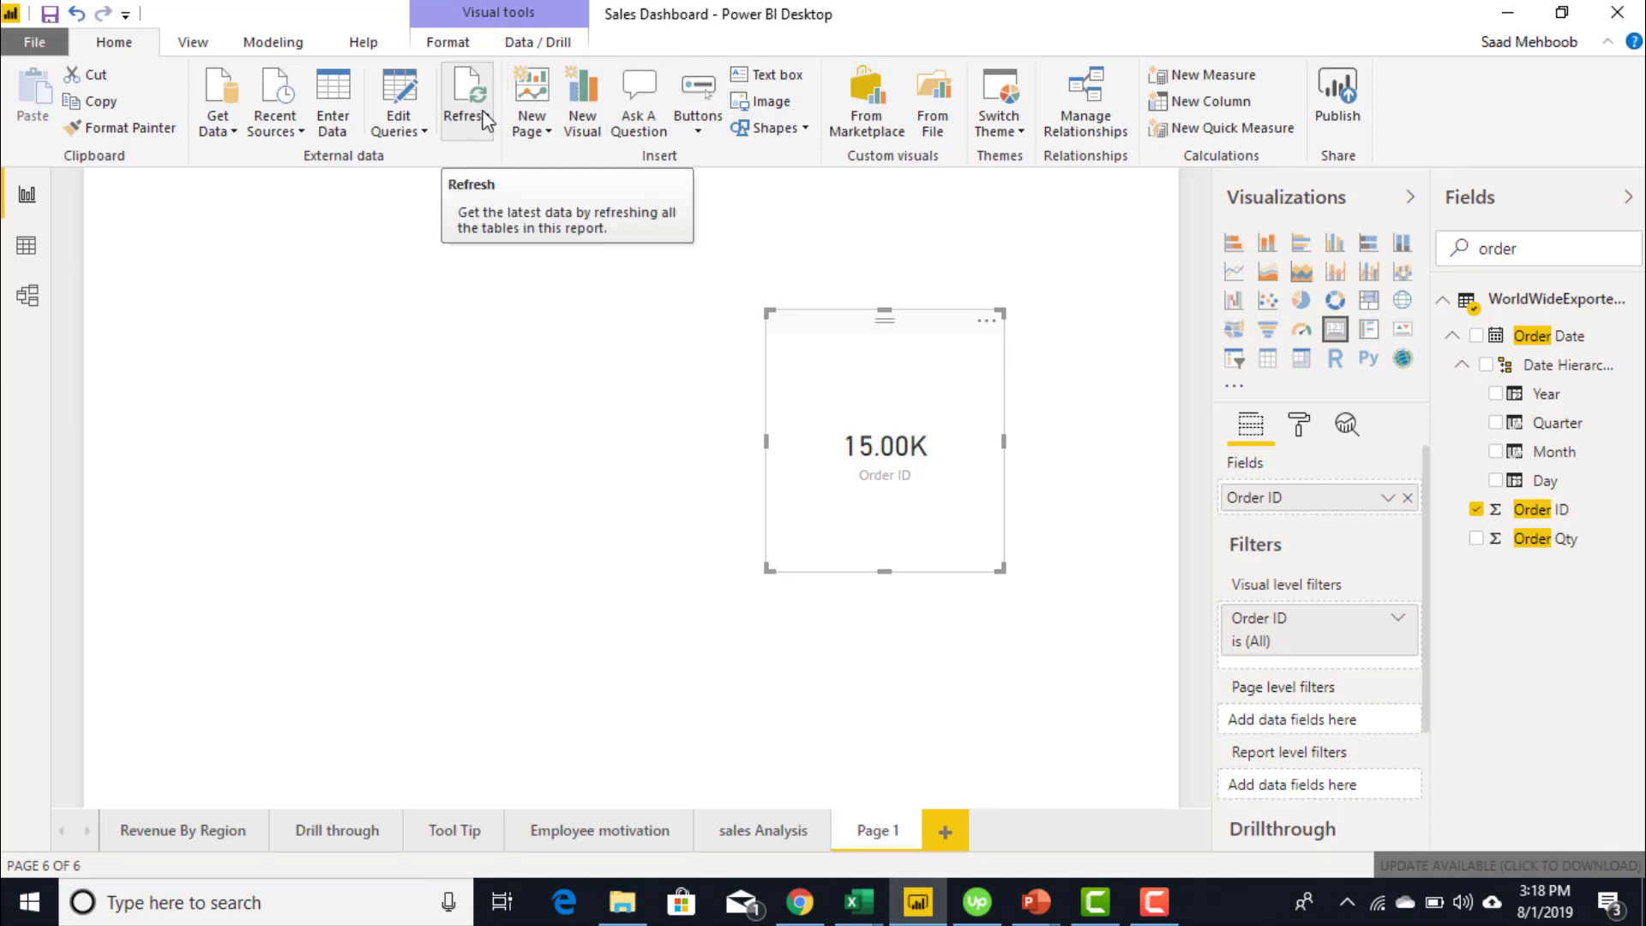
- Refresh the report data so the Order ID card reads 15.08K, then deselect the card
{"action": "left_click", "coordinate": [486, 120]}
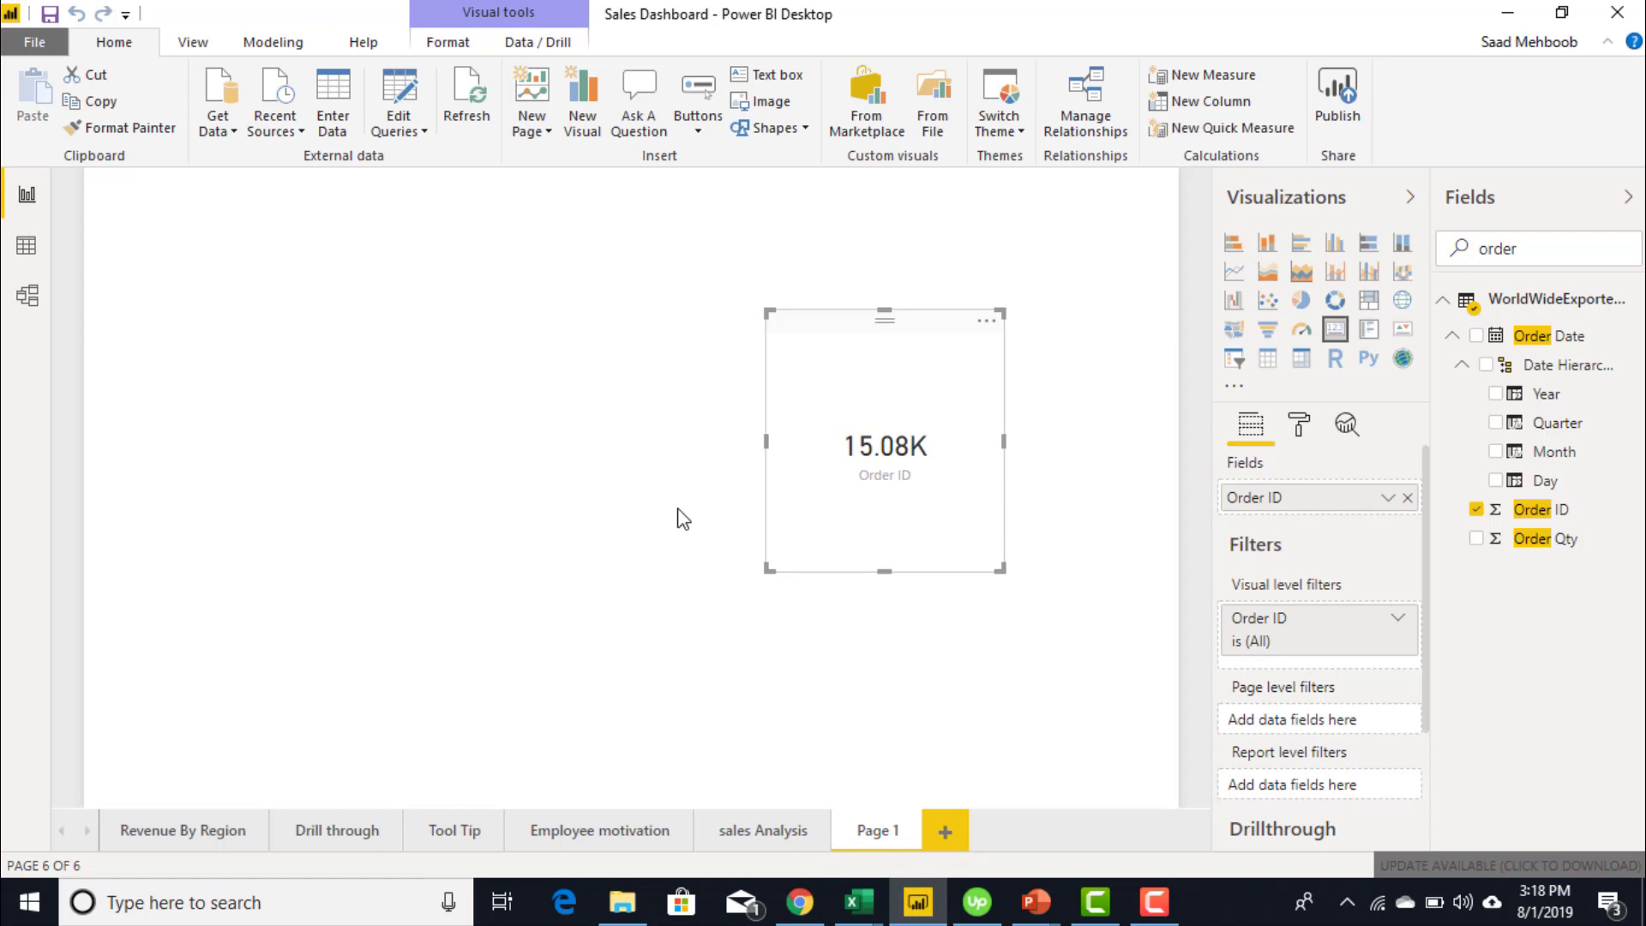
{"action": "mouse_move", "coordinate": [914, 466]}
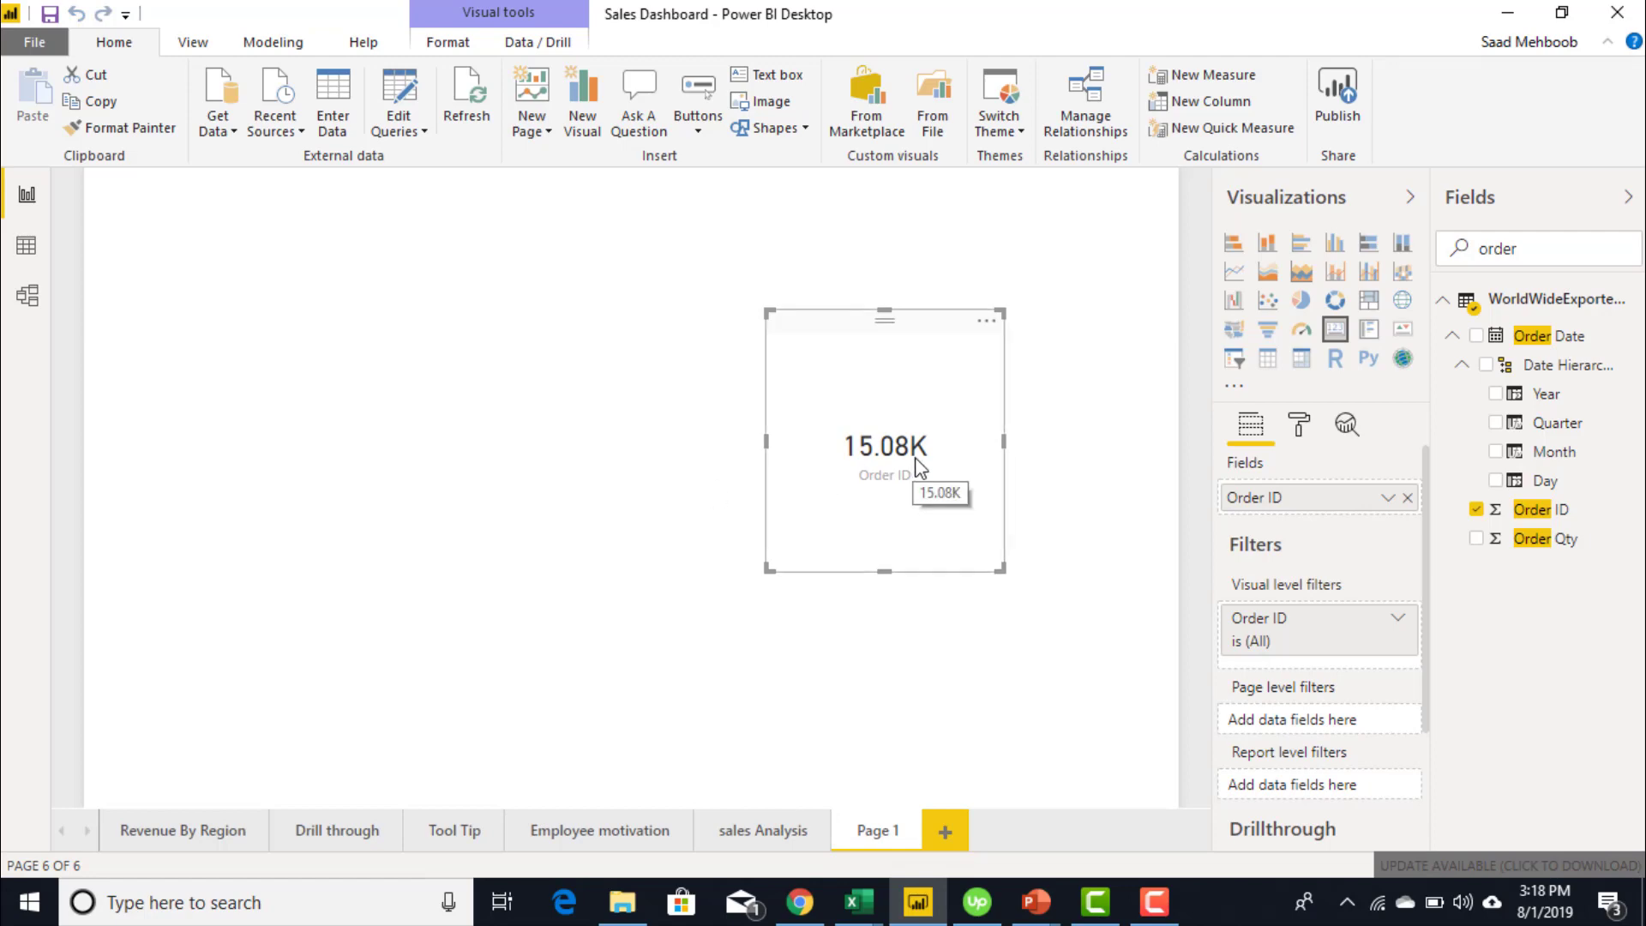
{"action": "left_click", "coordinate": [1092, 480]}
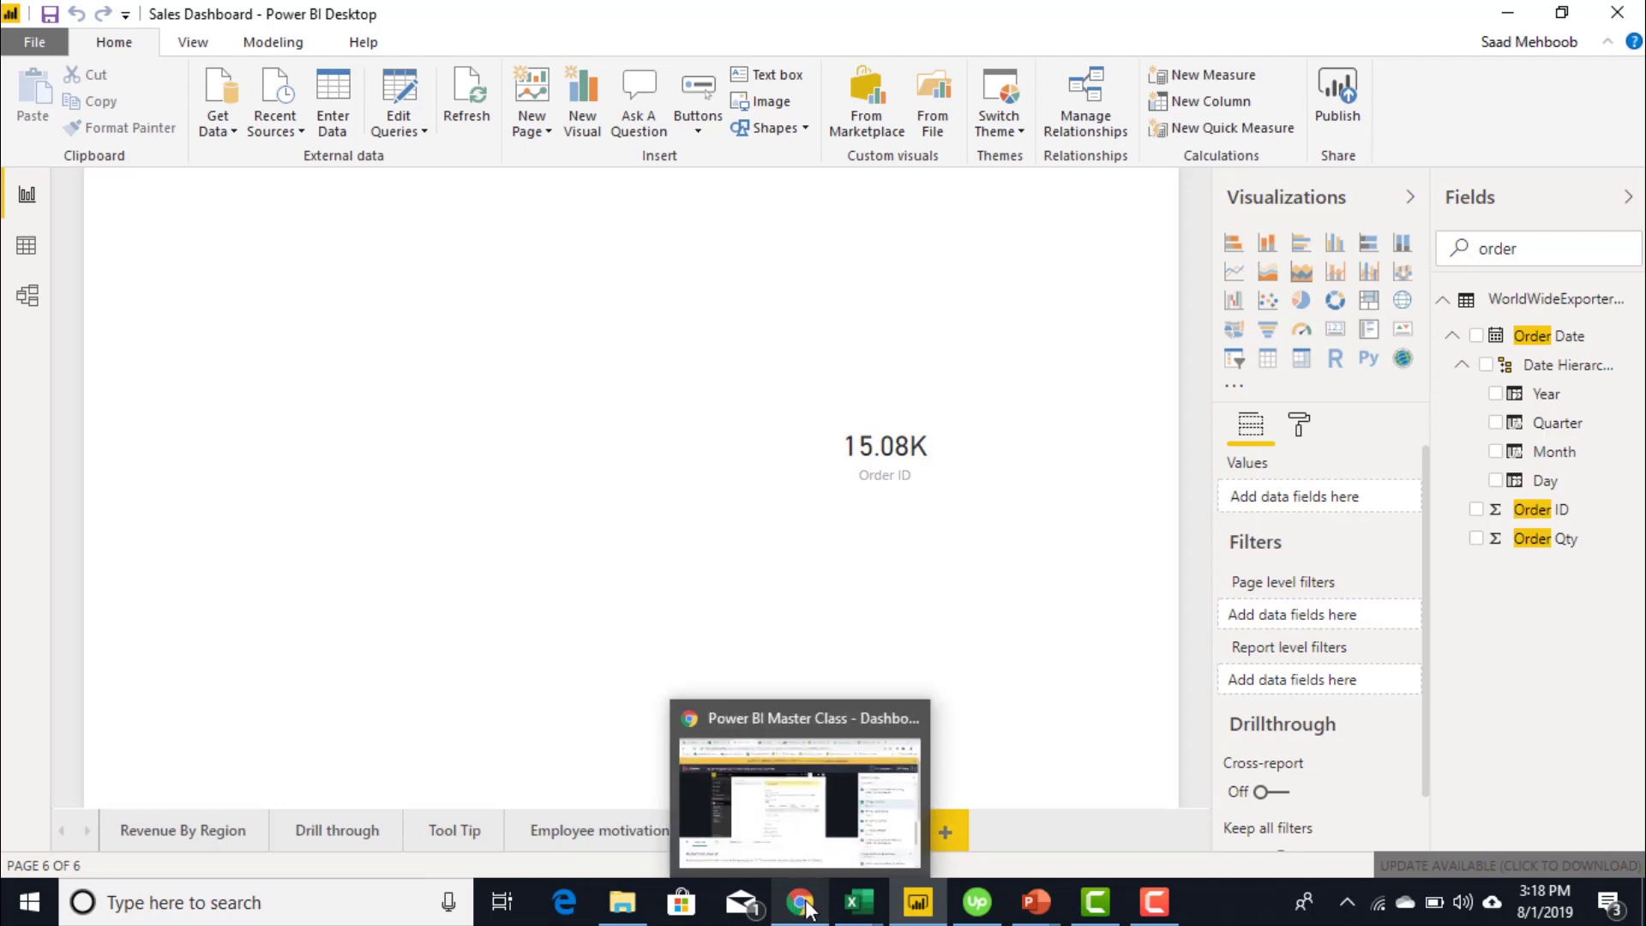
- In the browser, open Sales Dashboard's Page 1, collapse Filters, and enter Edit report mode
{"action": "mouse_move", "coordinate": [854, 915]}
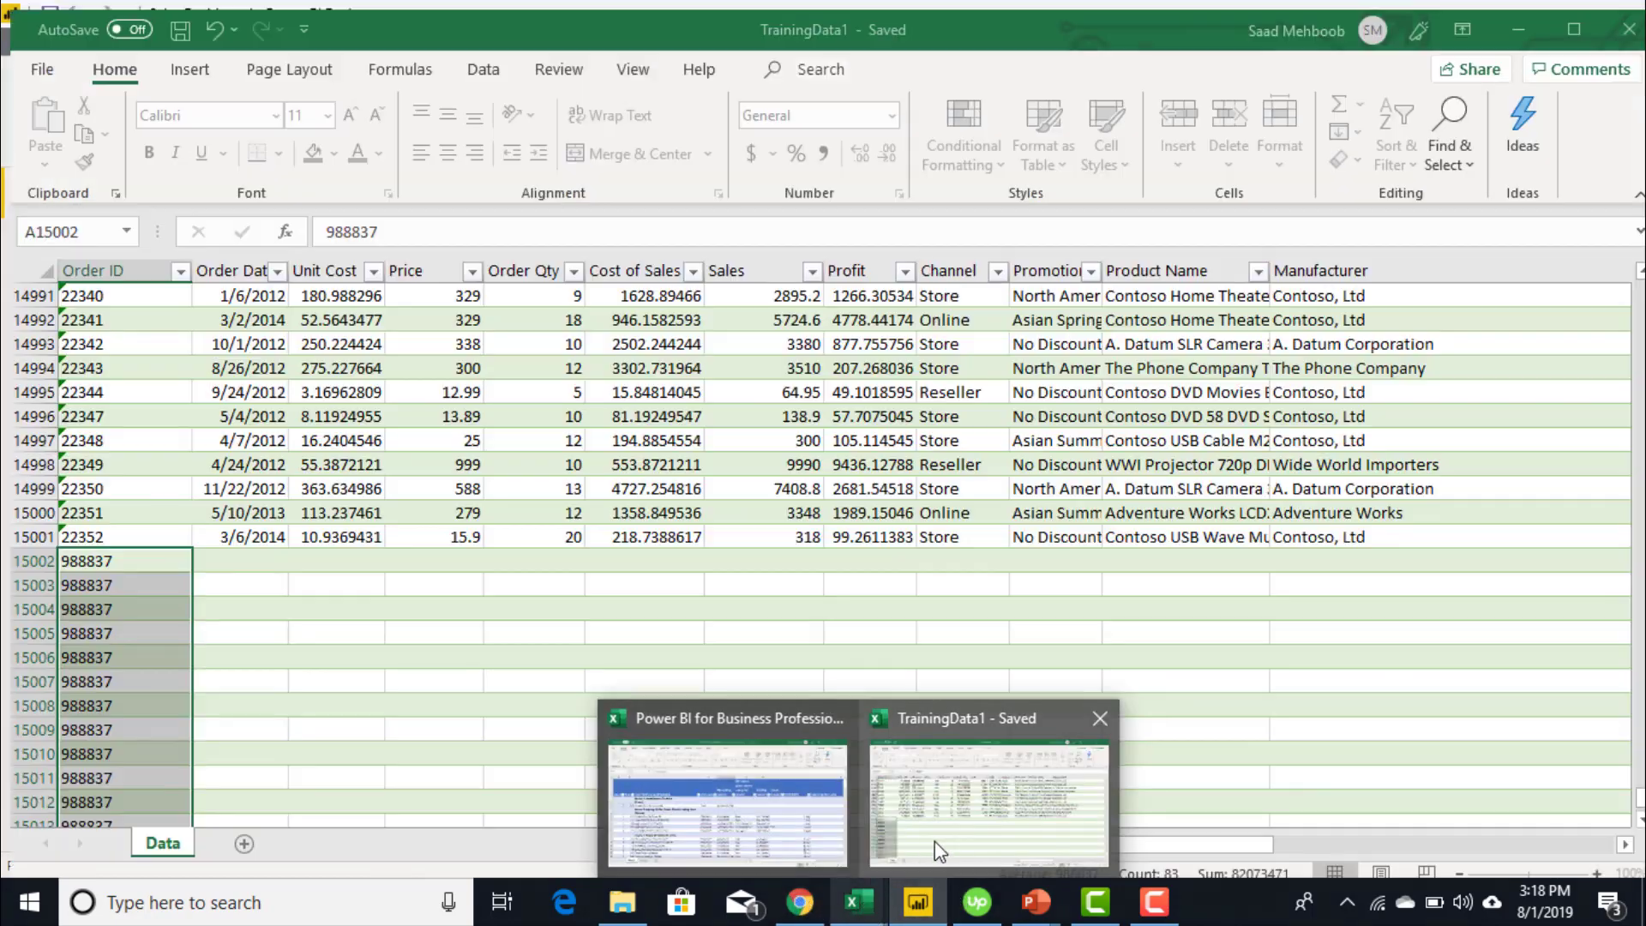
{"action": "mouse_move", "coordinate": [934, 841]}
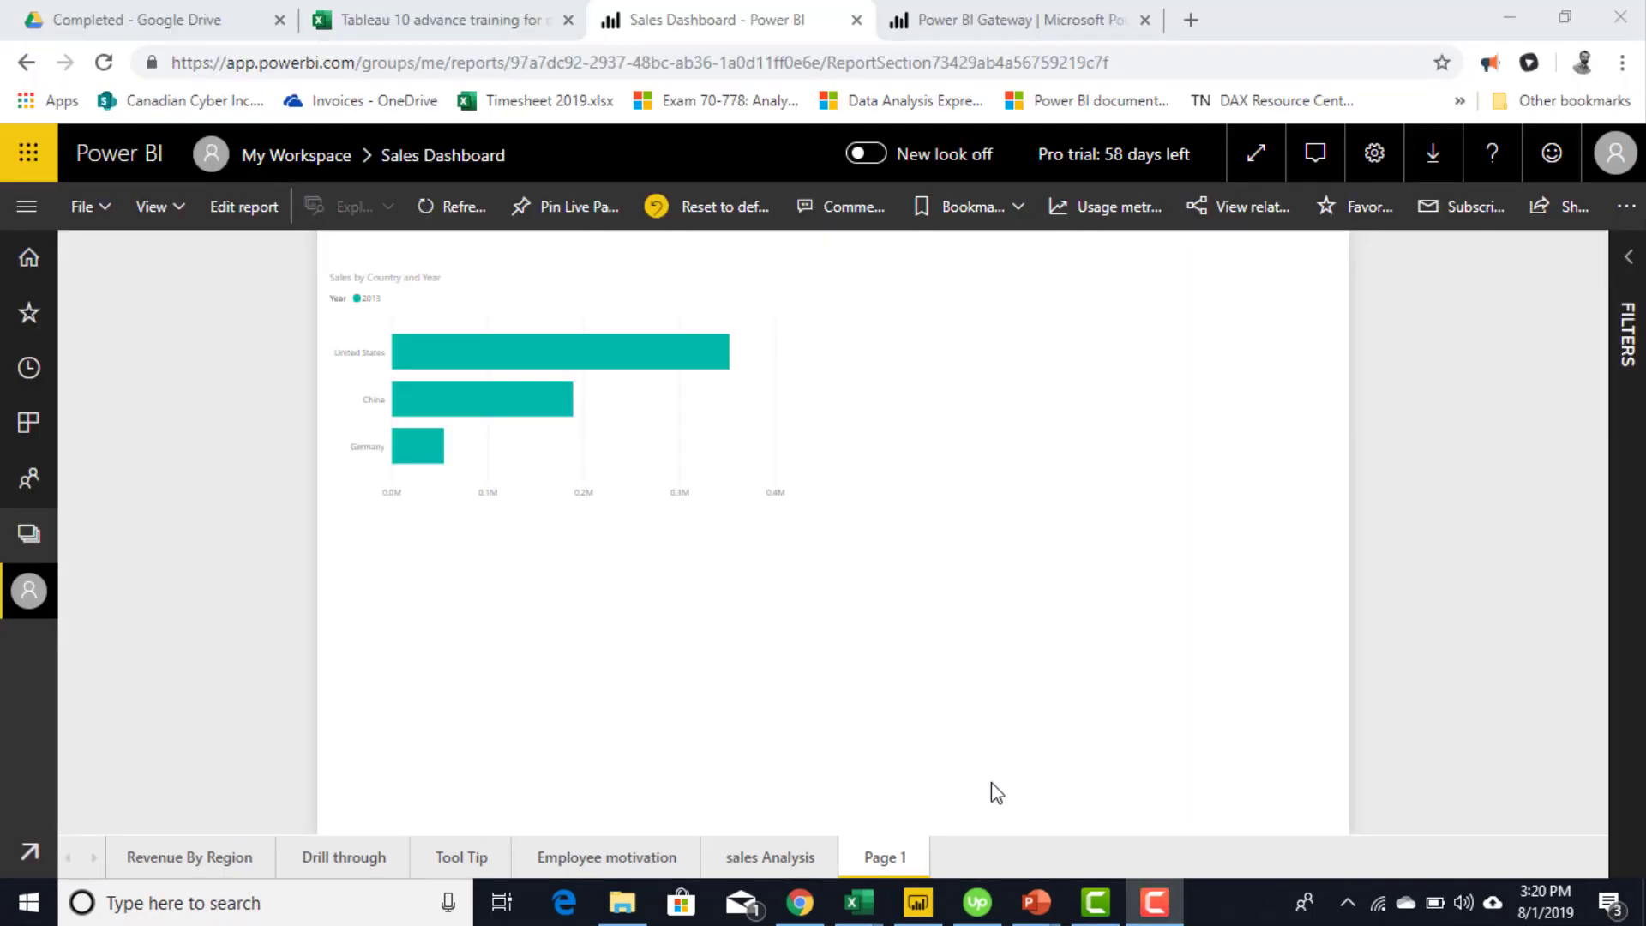
{"action": "left_click", "coordinate": [199, 856]}
{"action": "left_click", "coordinate": [197, 855]}
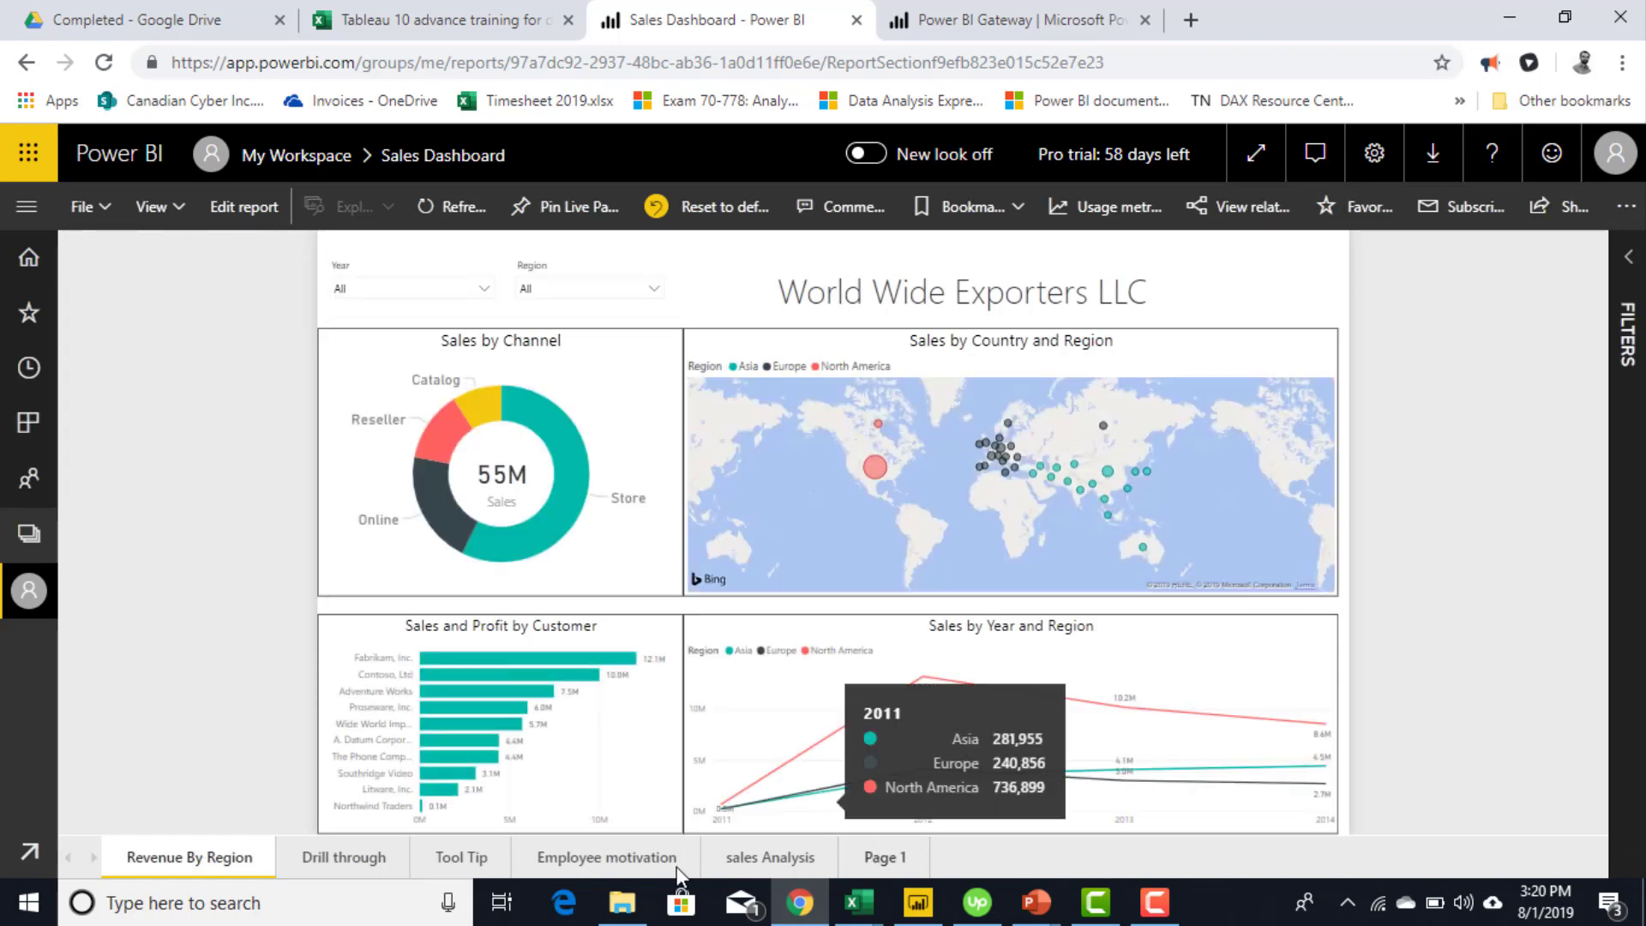
{"action": "left_click", "coordinate": [878, 857]}
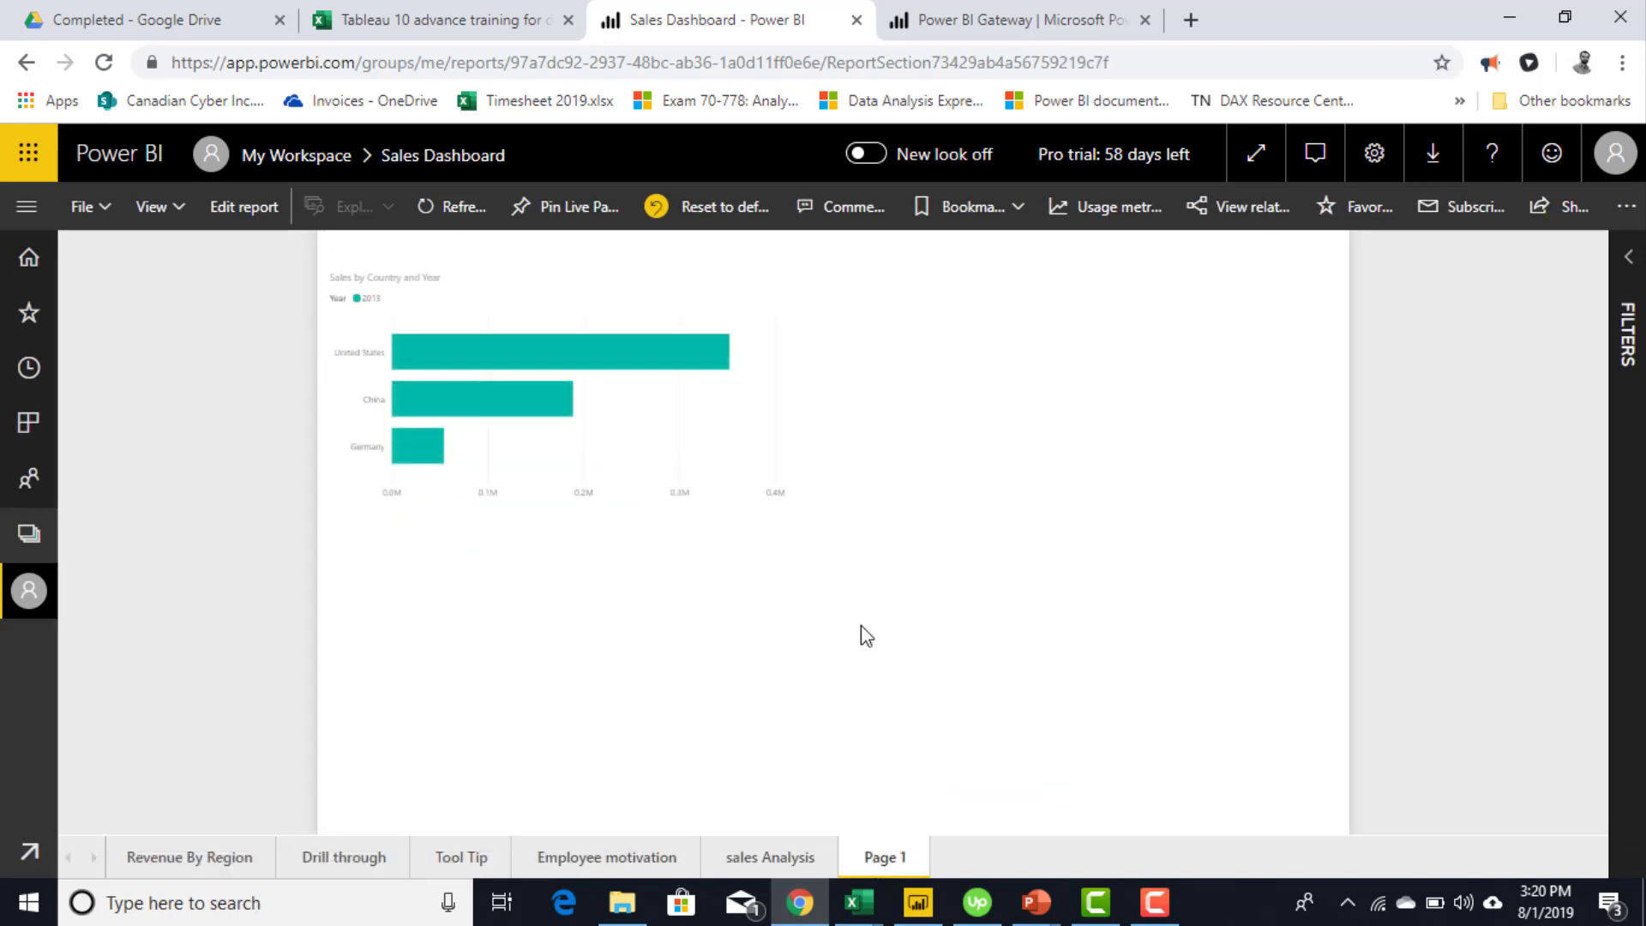
{"action": "left_click", "coordinate": [1631, 356]}
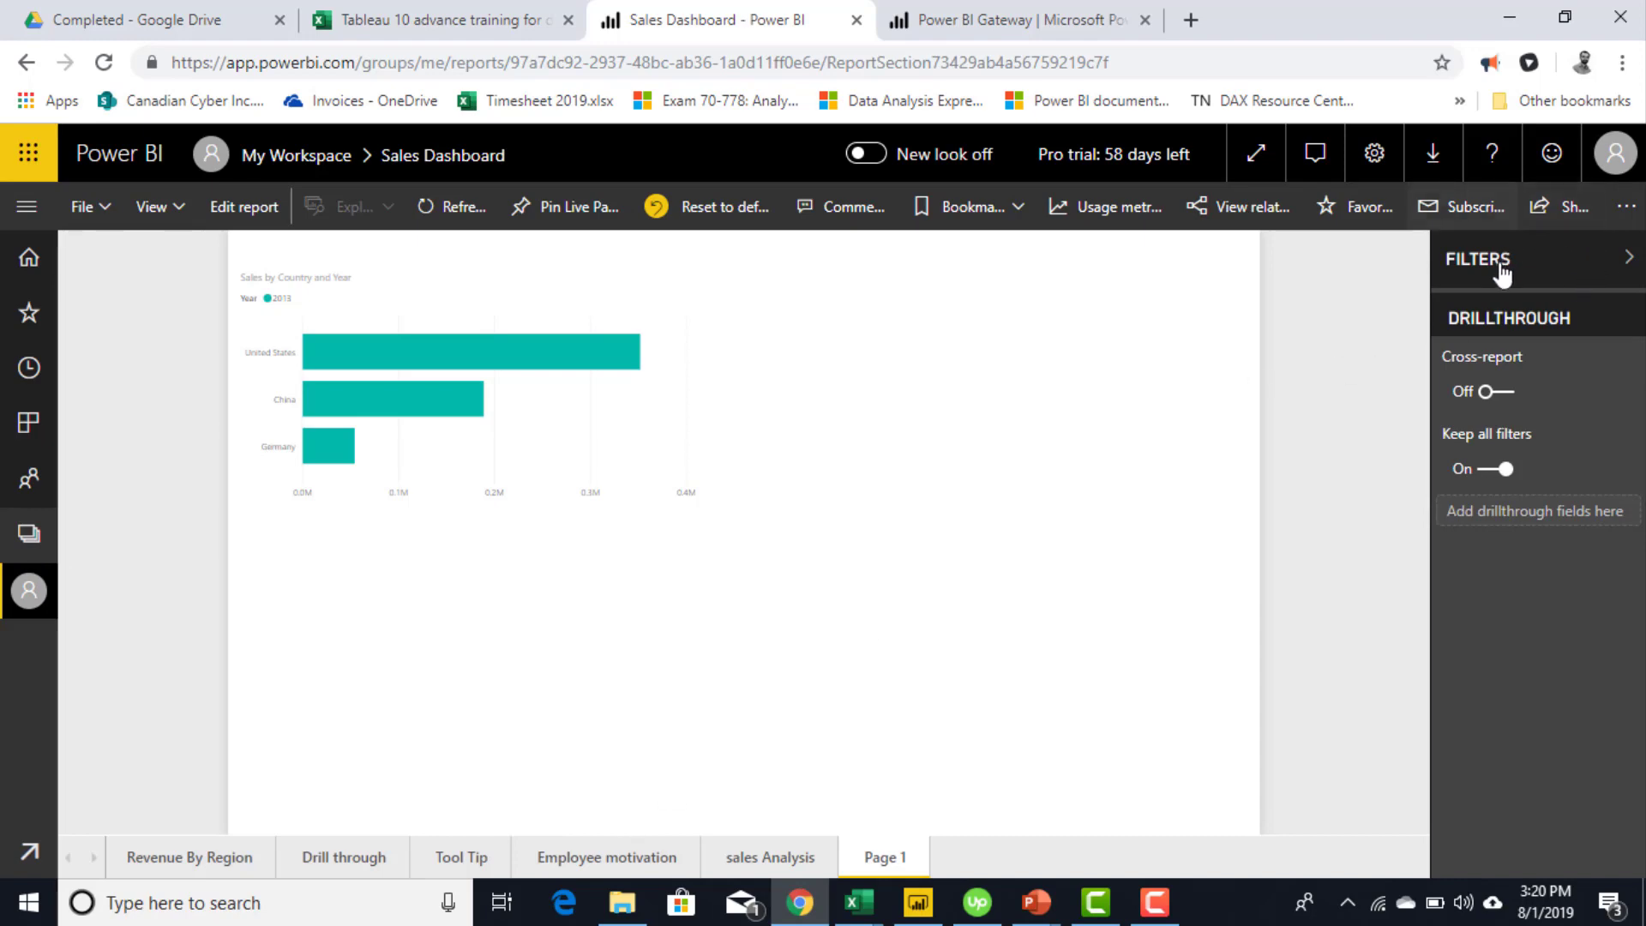
{"action": "left_click", "coordinate": [1629, 259]}
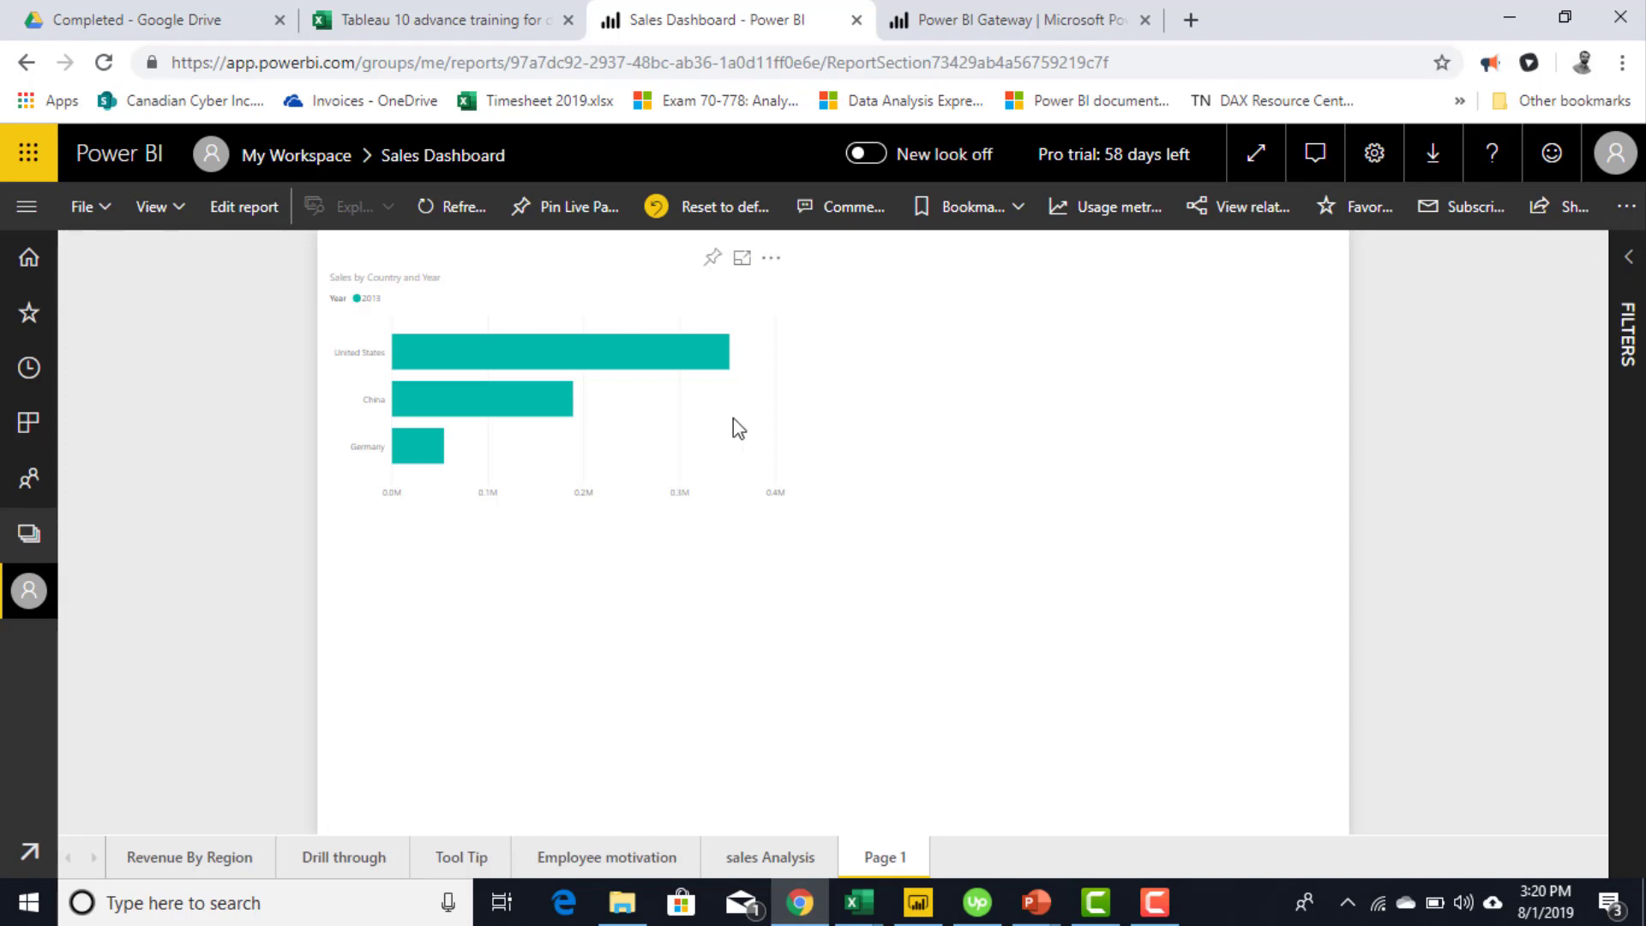
{"action": "left_click", "coordinate": [247, 206]}
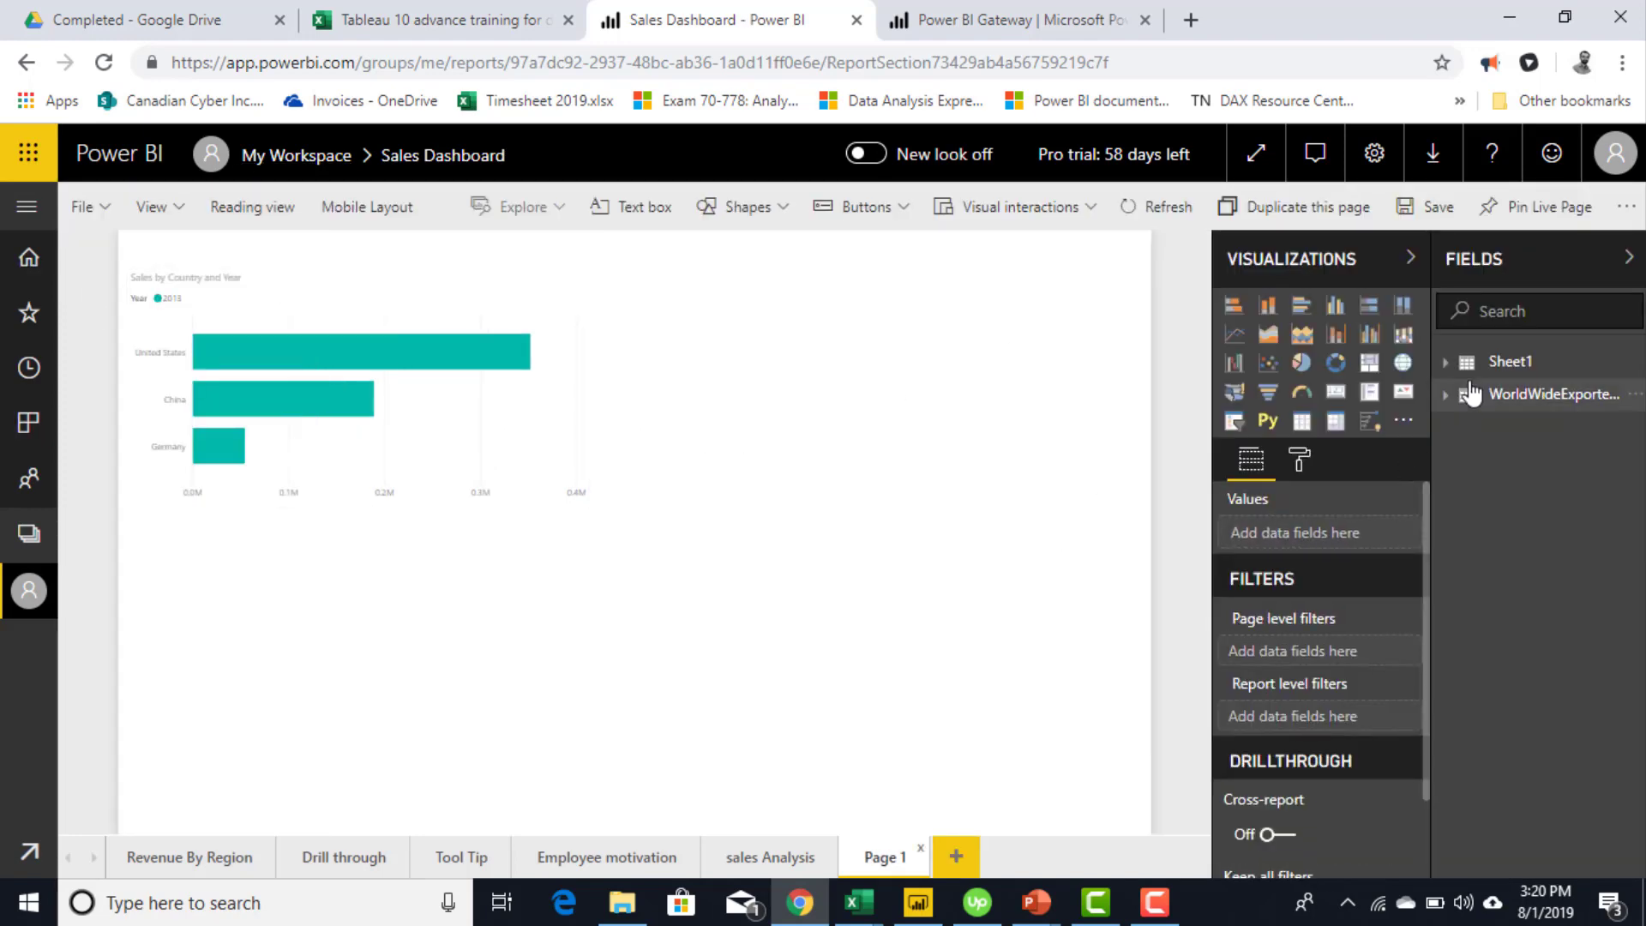
- Search the WorldWideExporte fields for 'order' and place an Order ID card below the bar chart
{"action": "left_click", "coordinate": [1489, 398]}
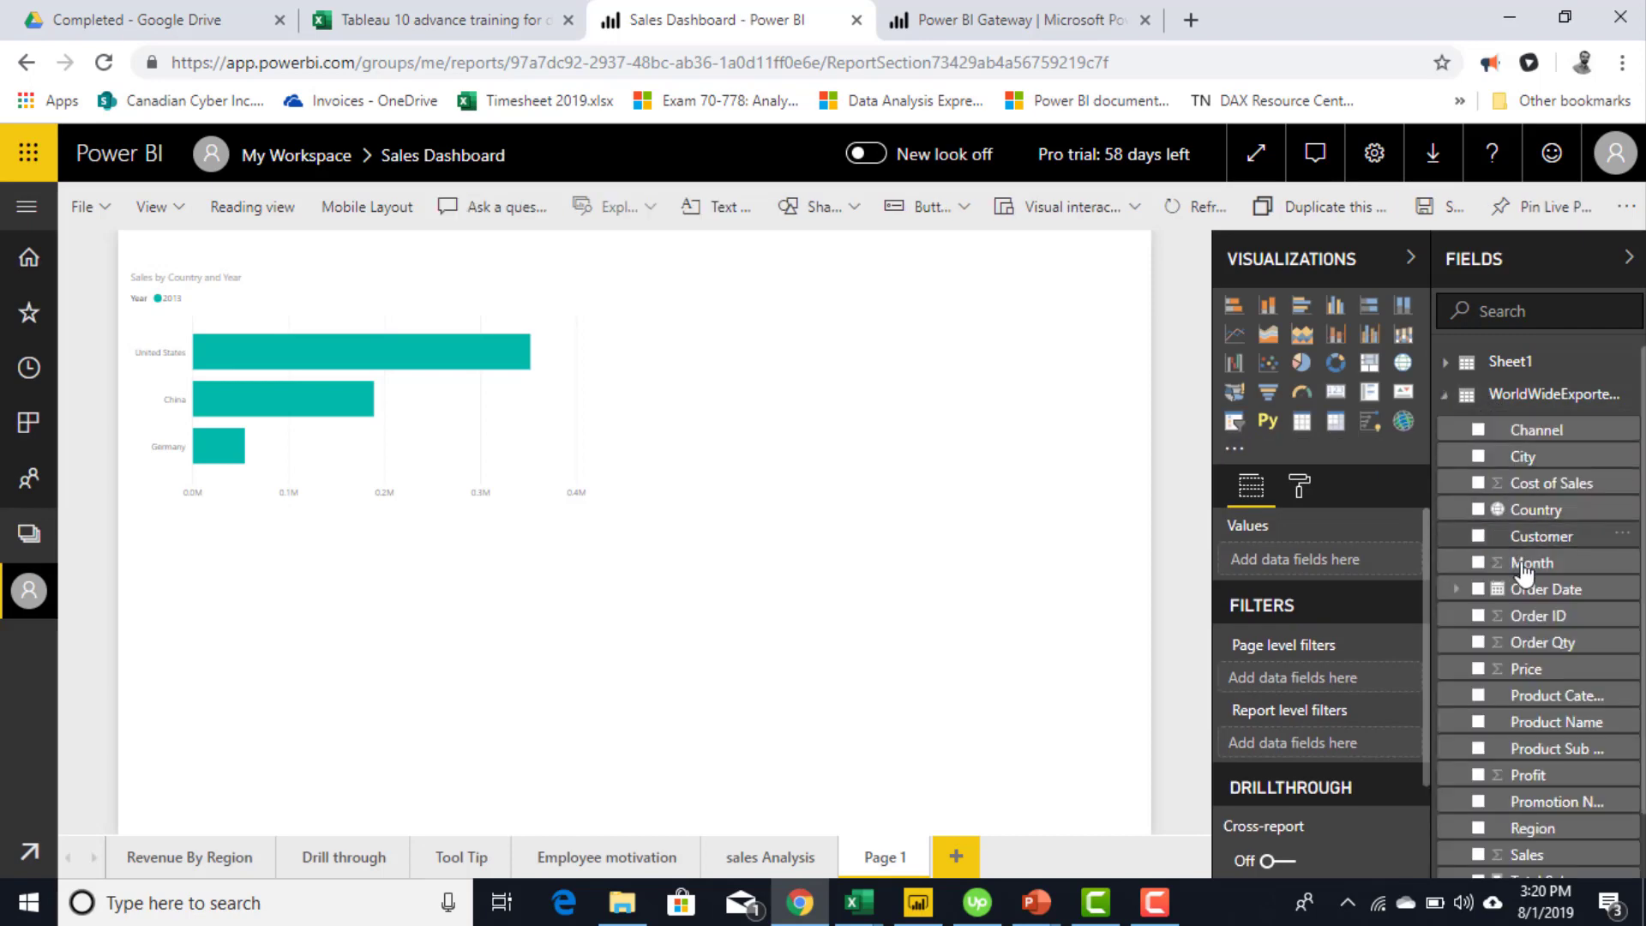
{"action": "left_click", "coordinate": [1500, 300]}
{"action": "type", "text": "order"}
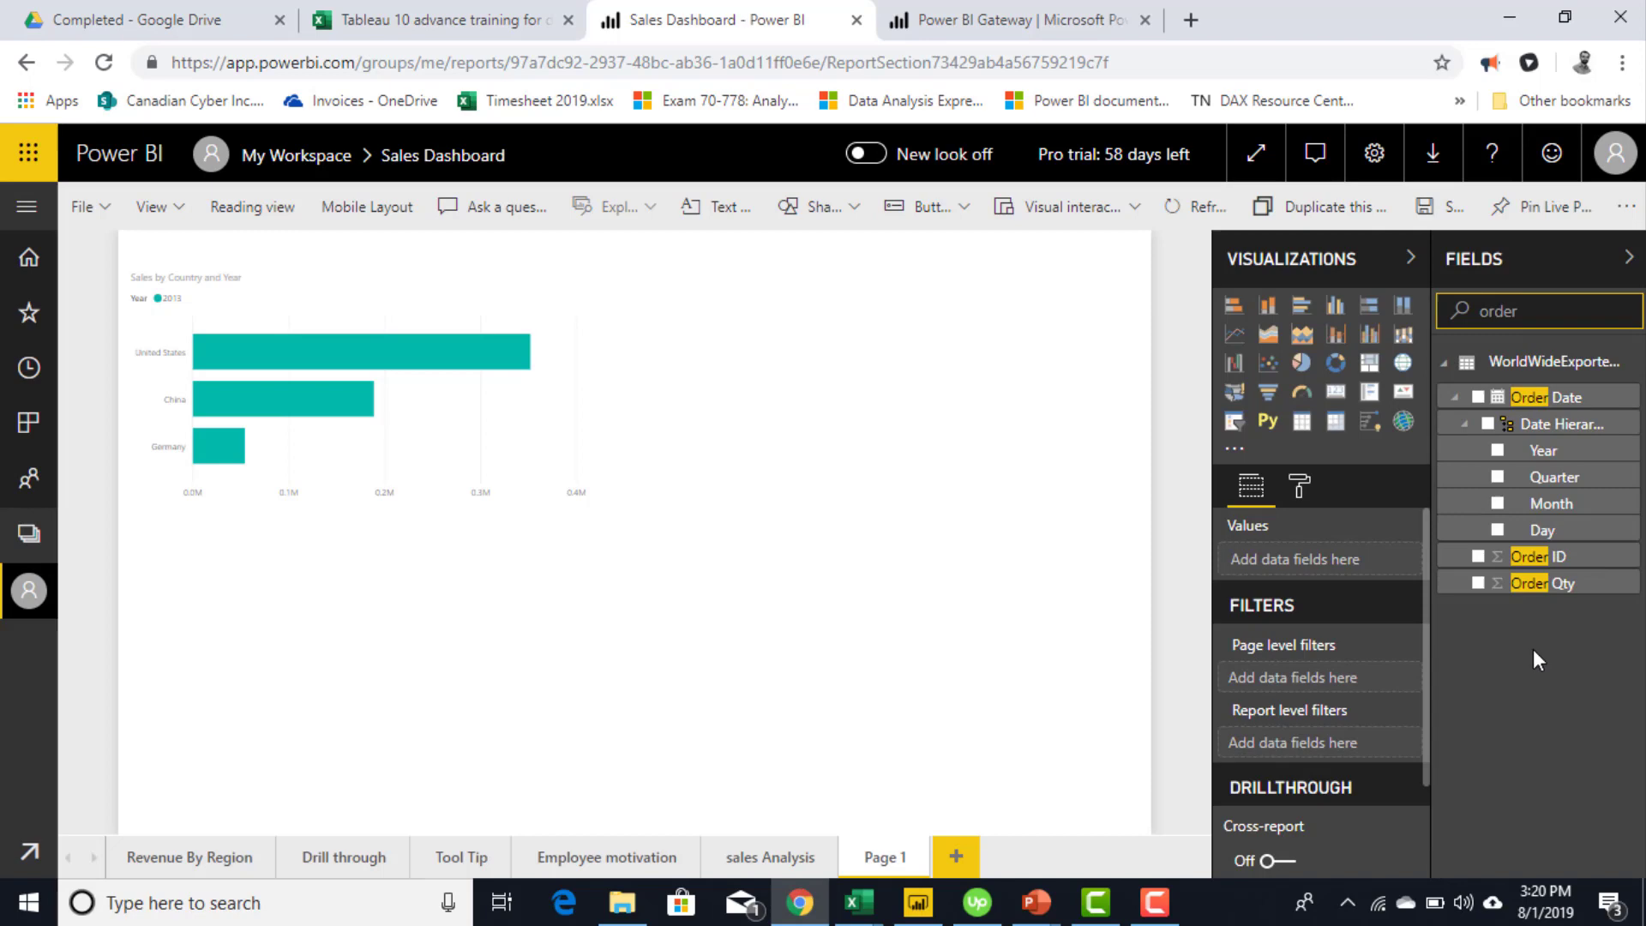
{"action": "left_click", "coordinate": [1336, 391]}
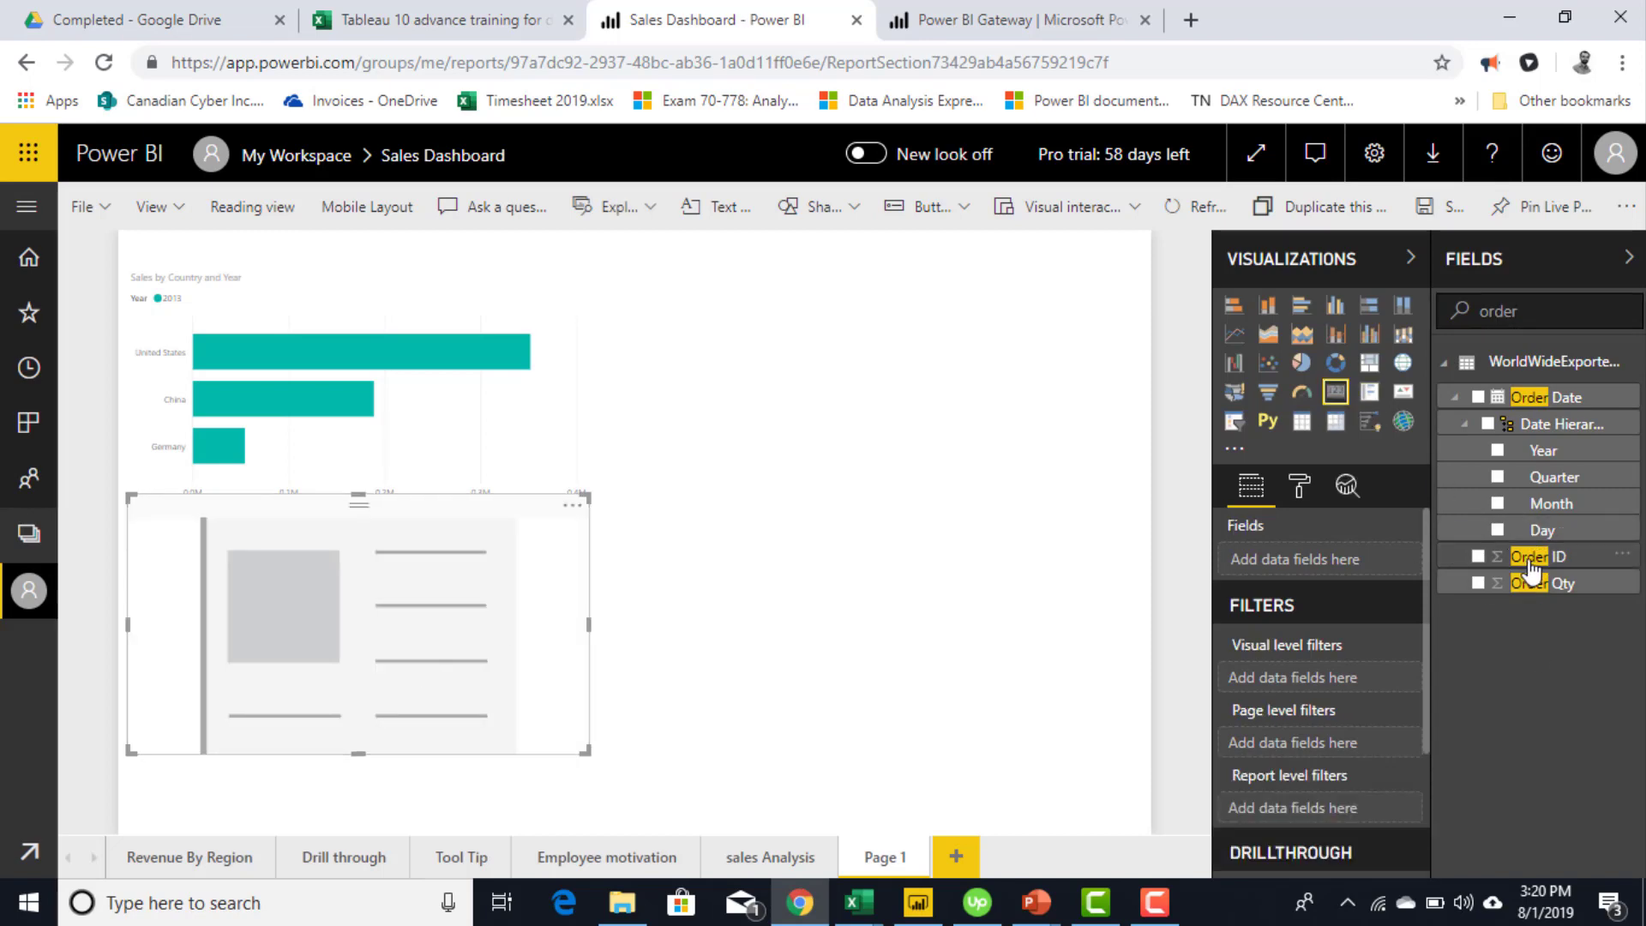
{"action": "left_click_drag", "start_coordinate": [1530, 559], "coordinate": [345, 643]}
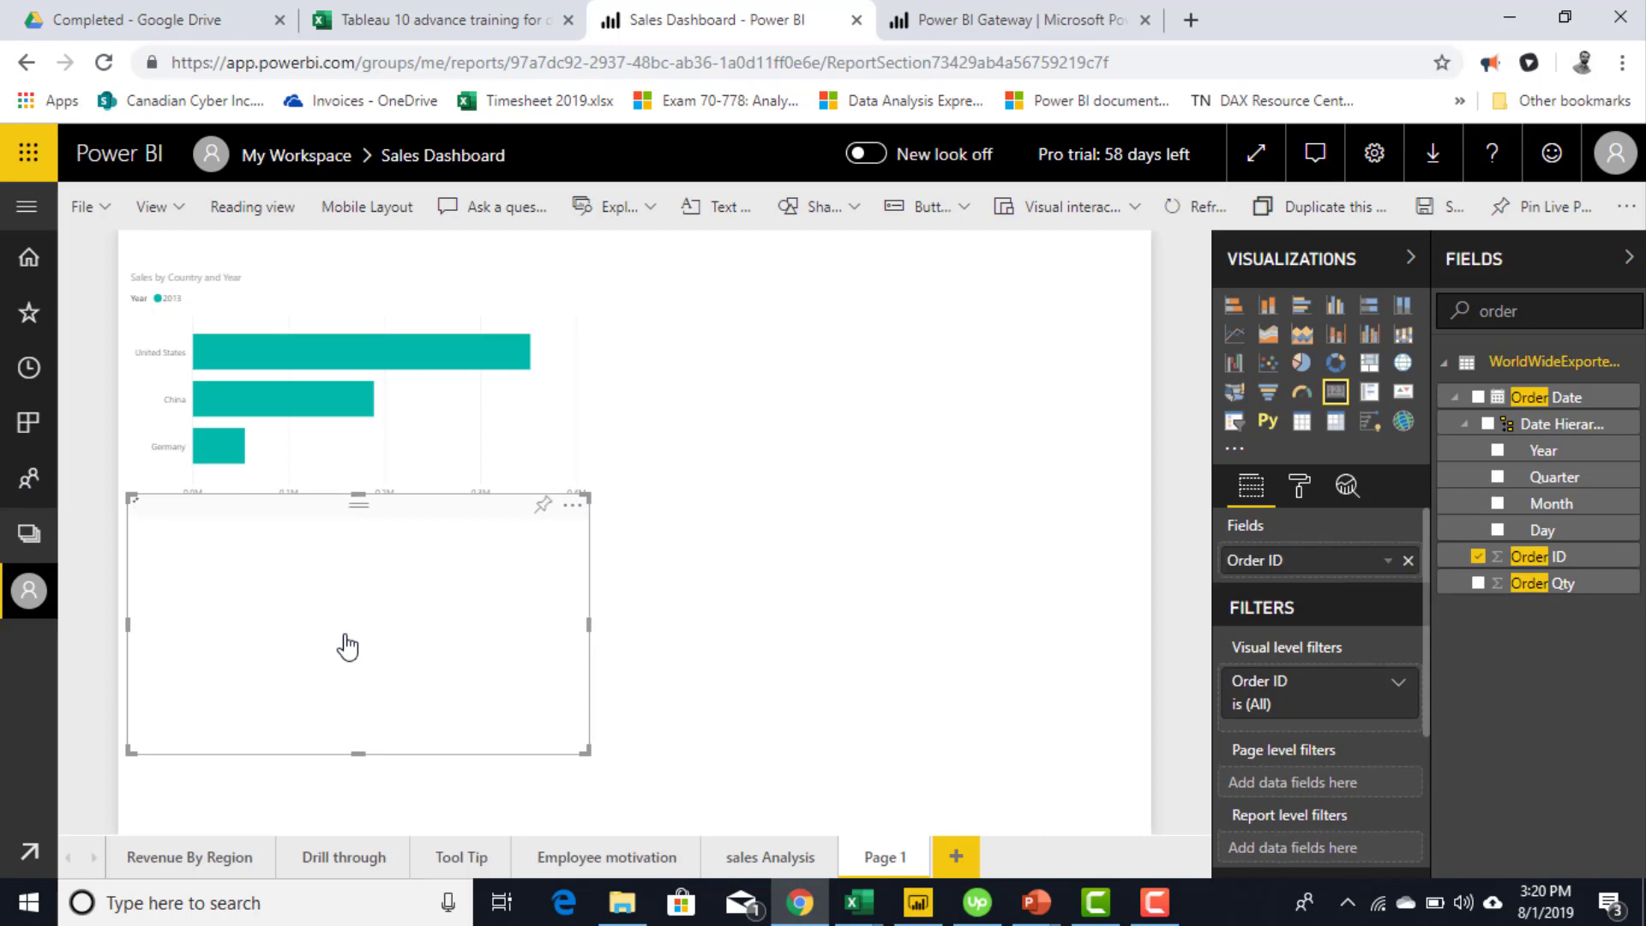
{"action": "left_click_drag", "start_coordinate": [434, 518], "coordinate": [445, 569]}
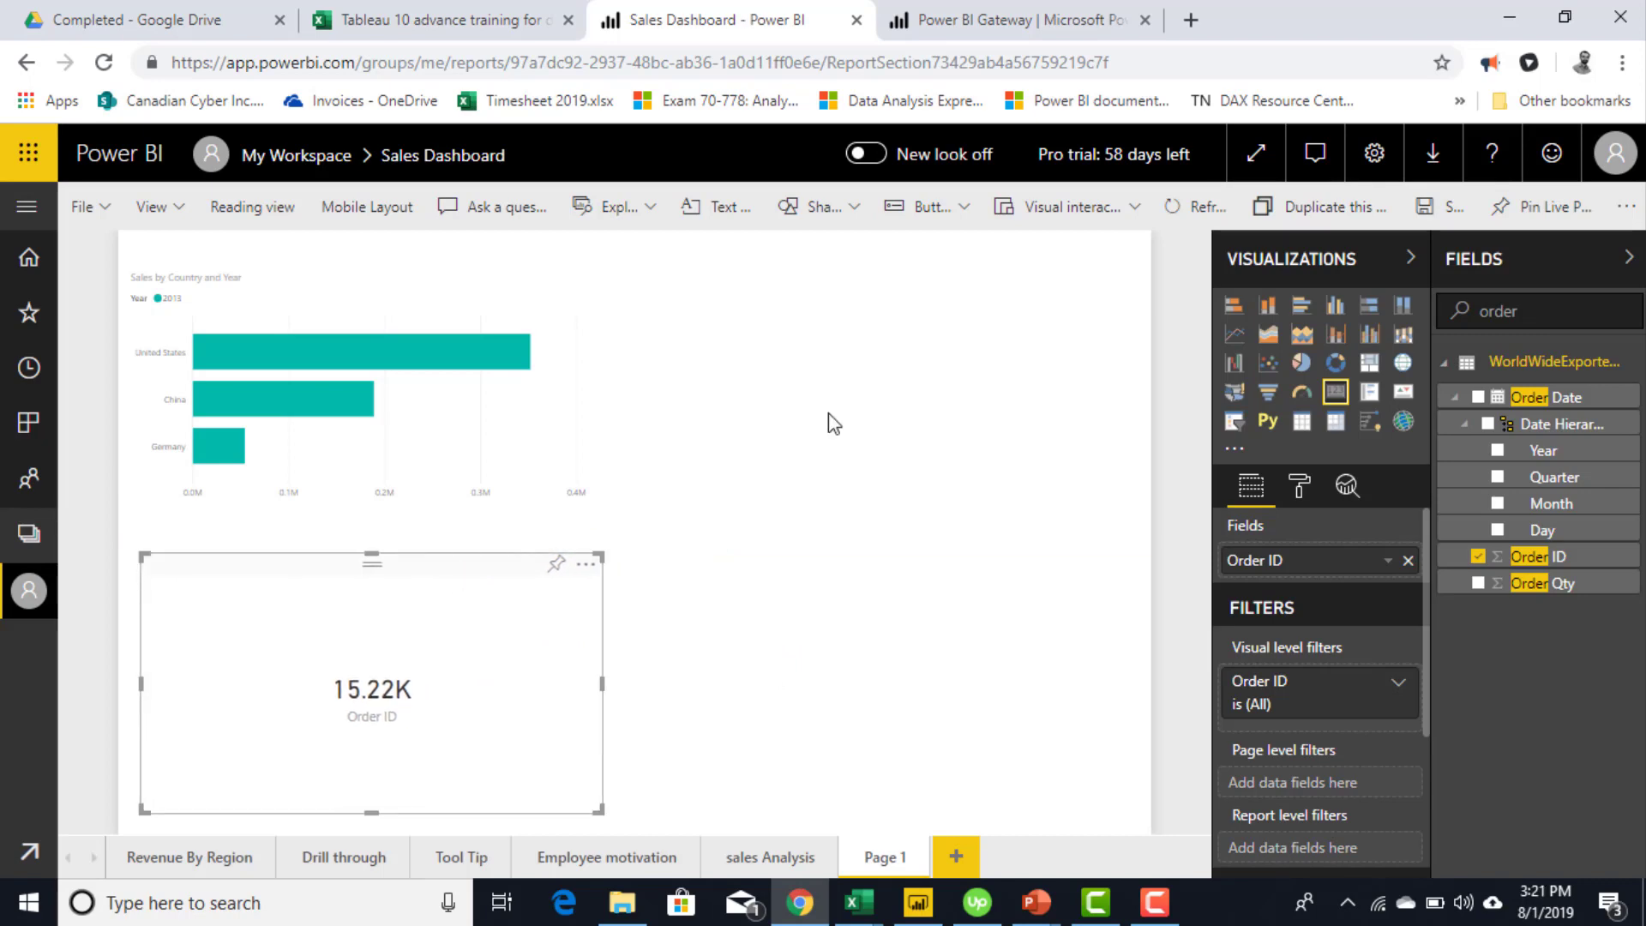
{"action": "left_click", "coordinate": [1430, 159]}
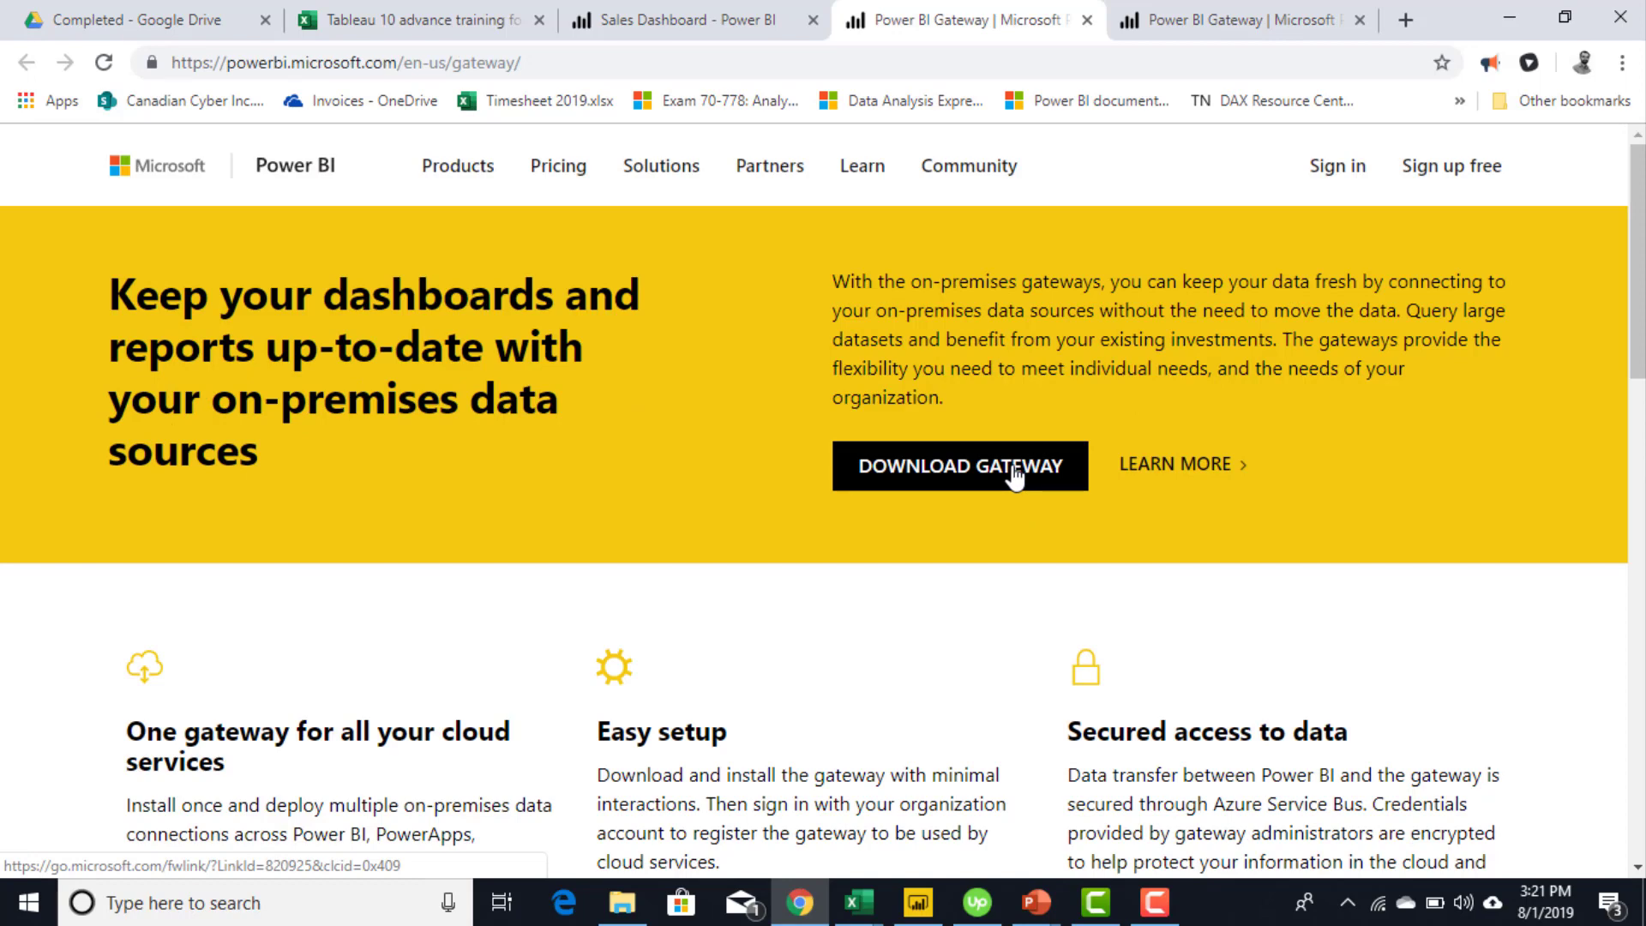
- Download the gateway installer and open PowerBIGatewayInstaller (1).exe from Chrome's download bar
{"action": "left_click", "coordinate": [1013, 470]}
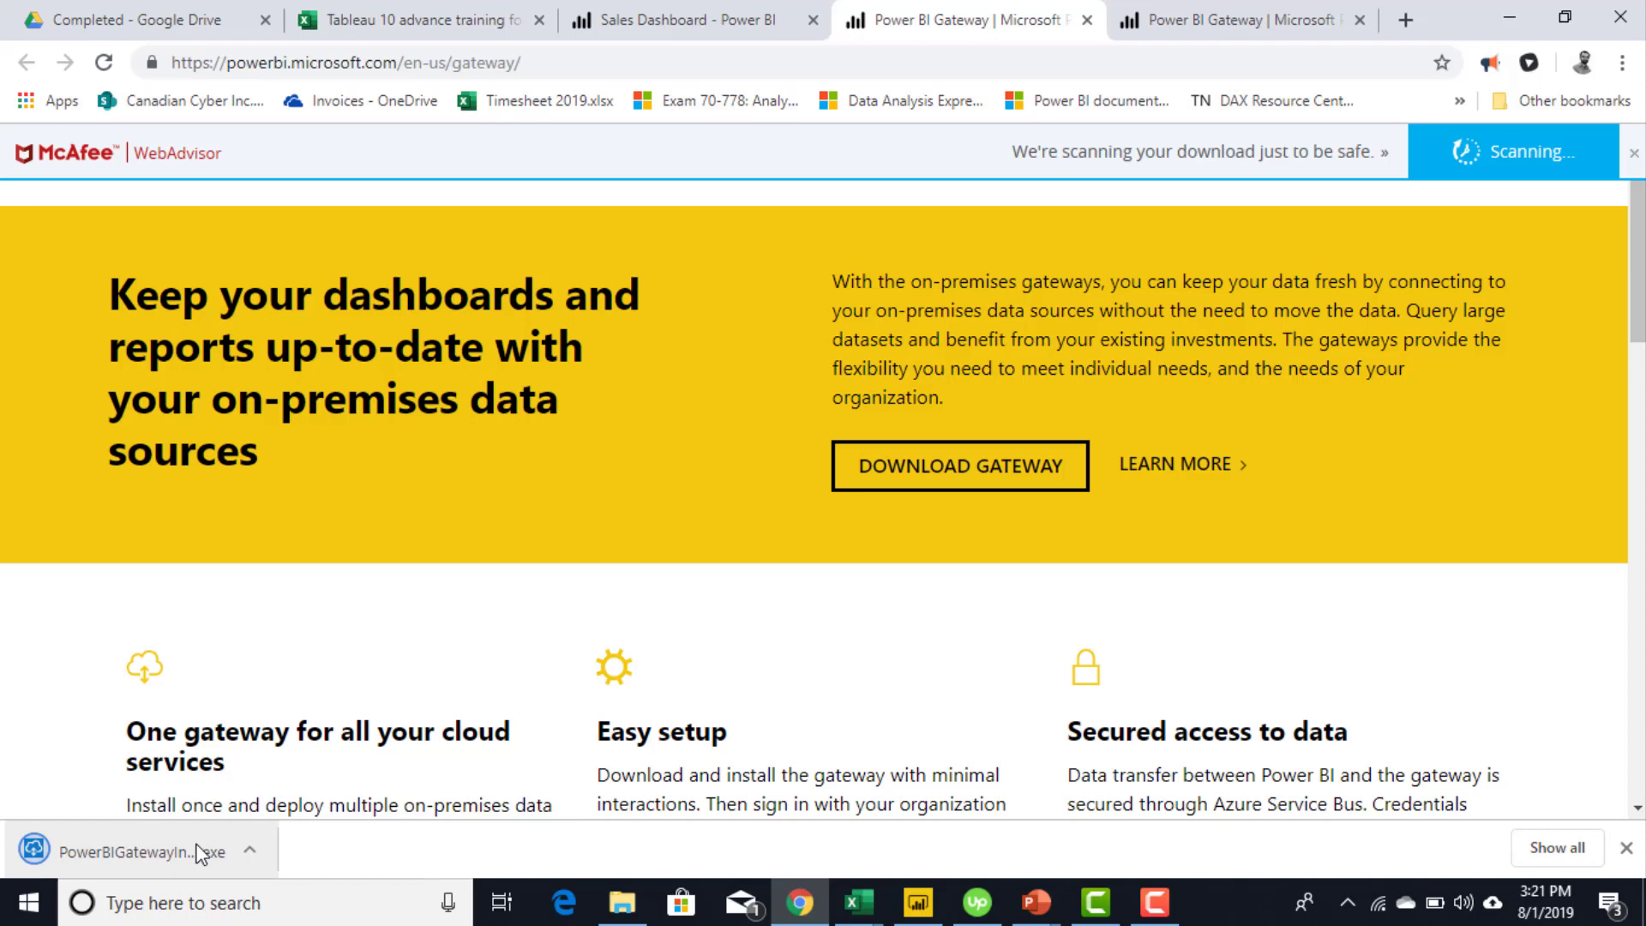
{"action": "left_click", "coordinate": [137, 852]}
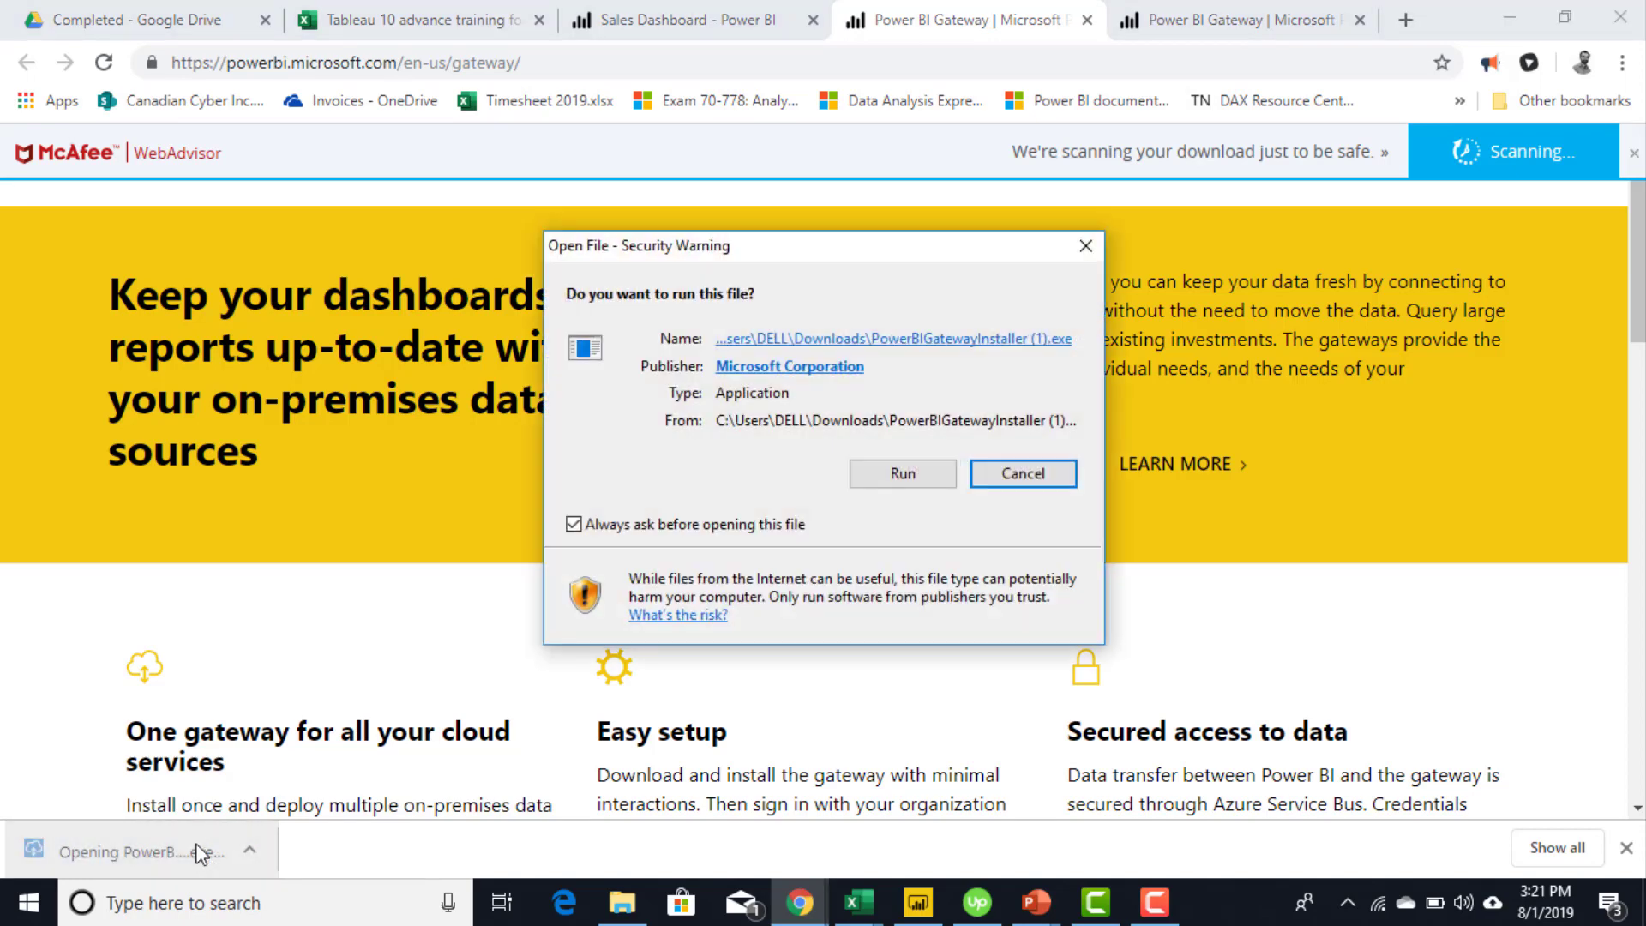
- Run the installer and choose the On-premises data gateway (personal mode) option
{"action": "left_click", "coordinate": [911, 487]}
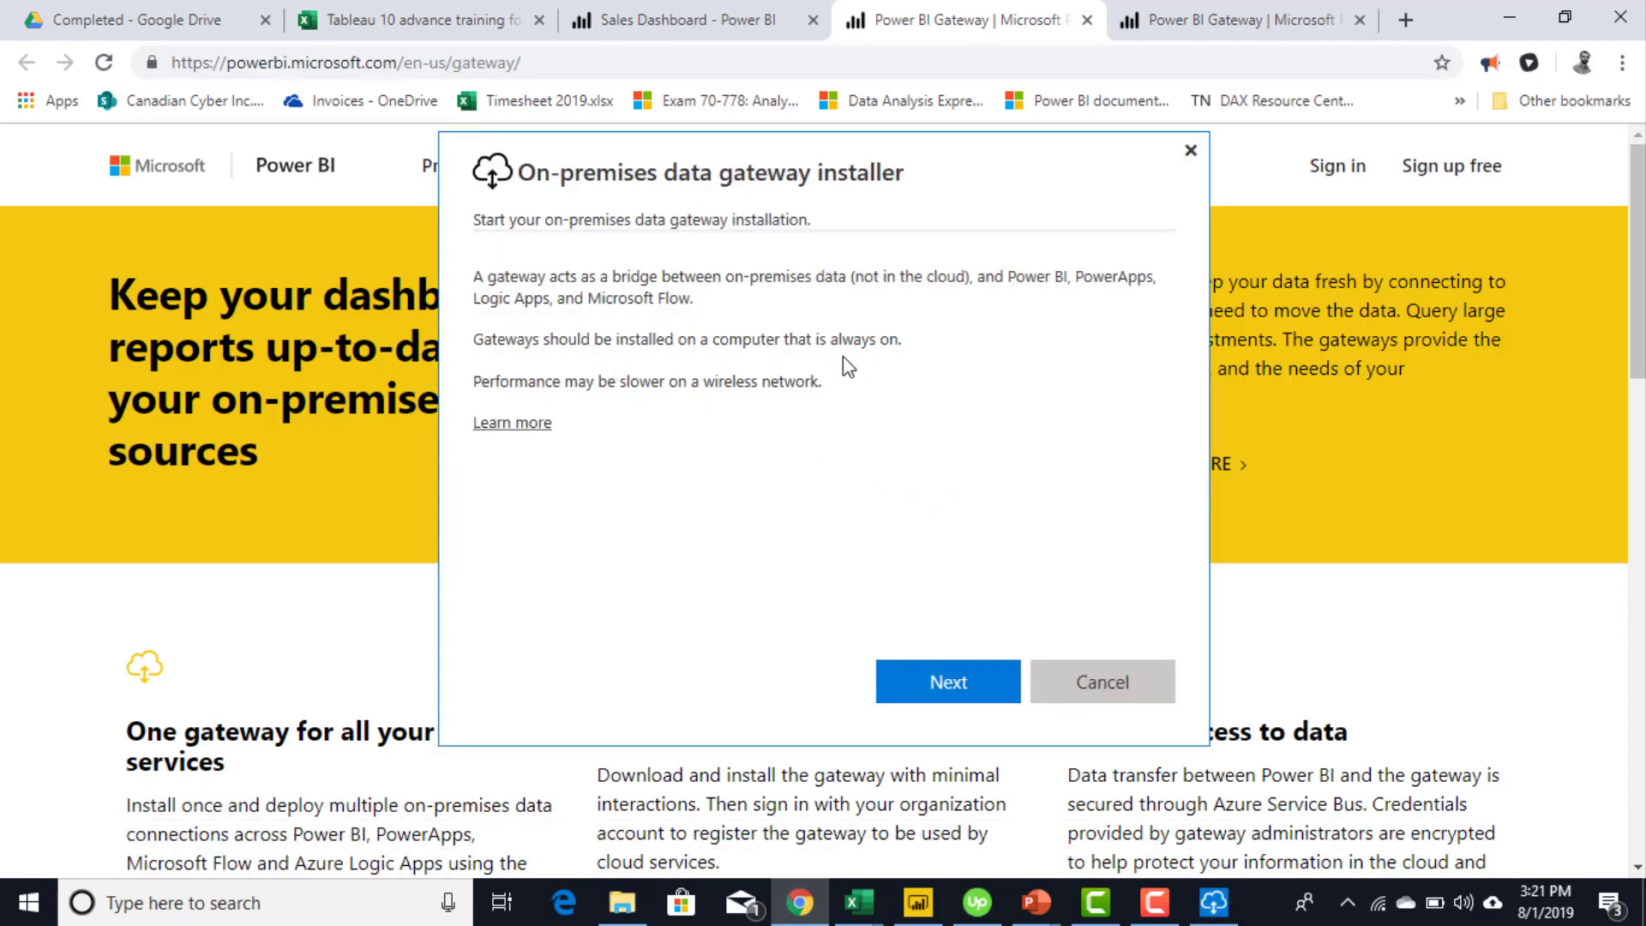
{"action": "left_click", "coordinate": [957, 693]}
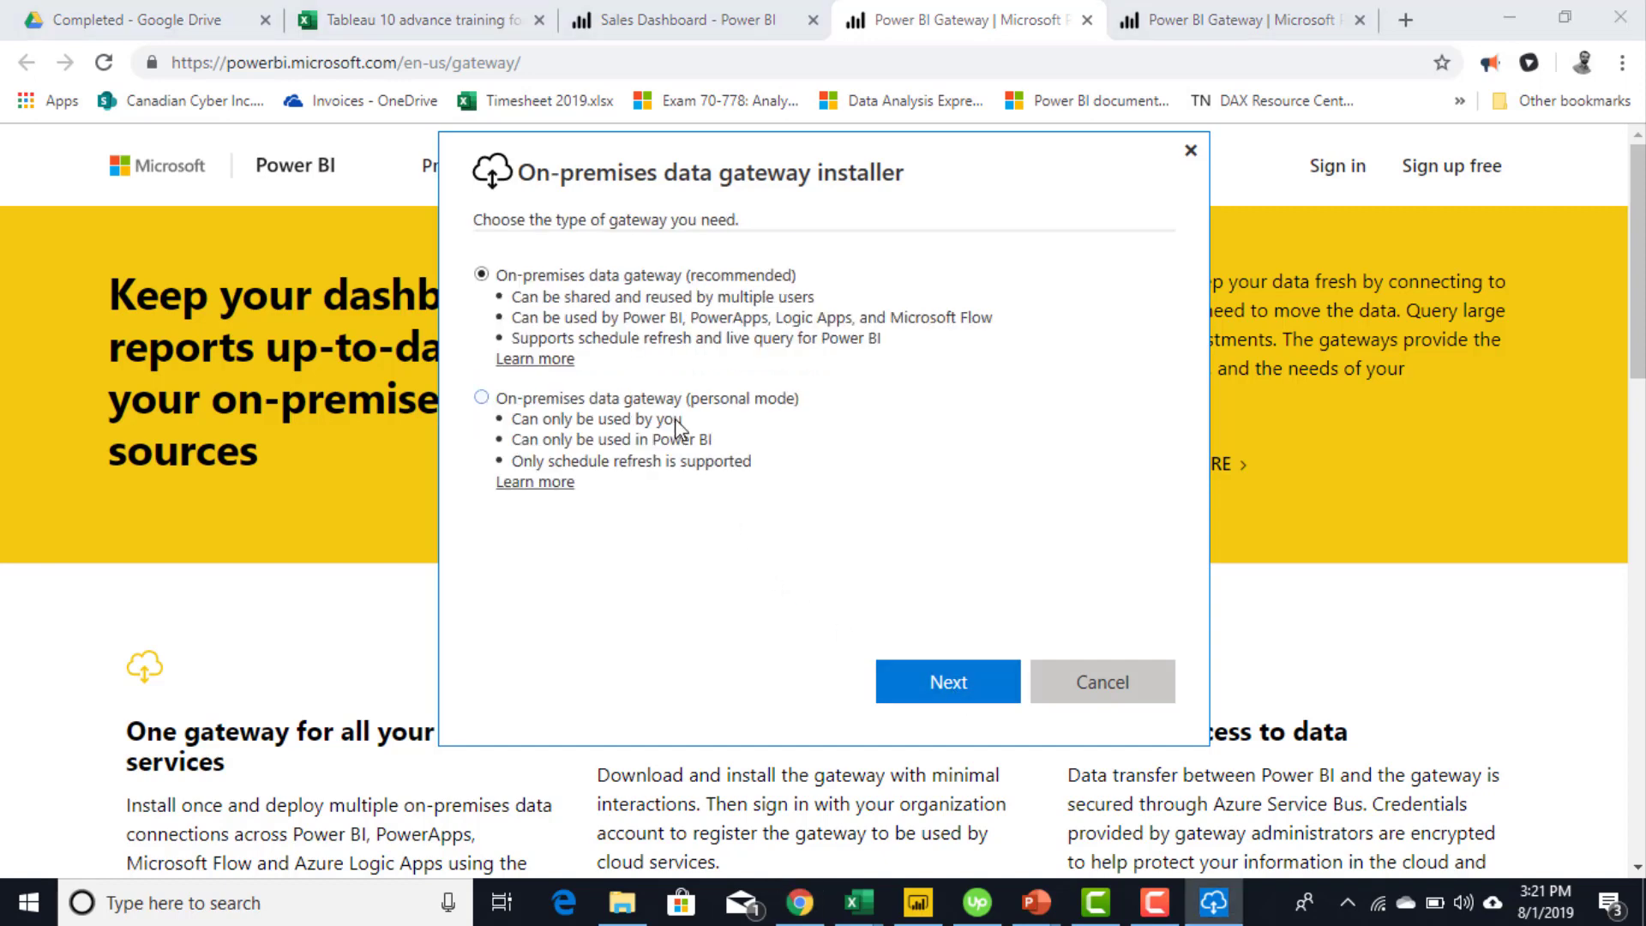
{"action": "left_click", "coordinate": [675, 418]}
{"action": "left_click", "coordinate": [966, 677]}
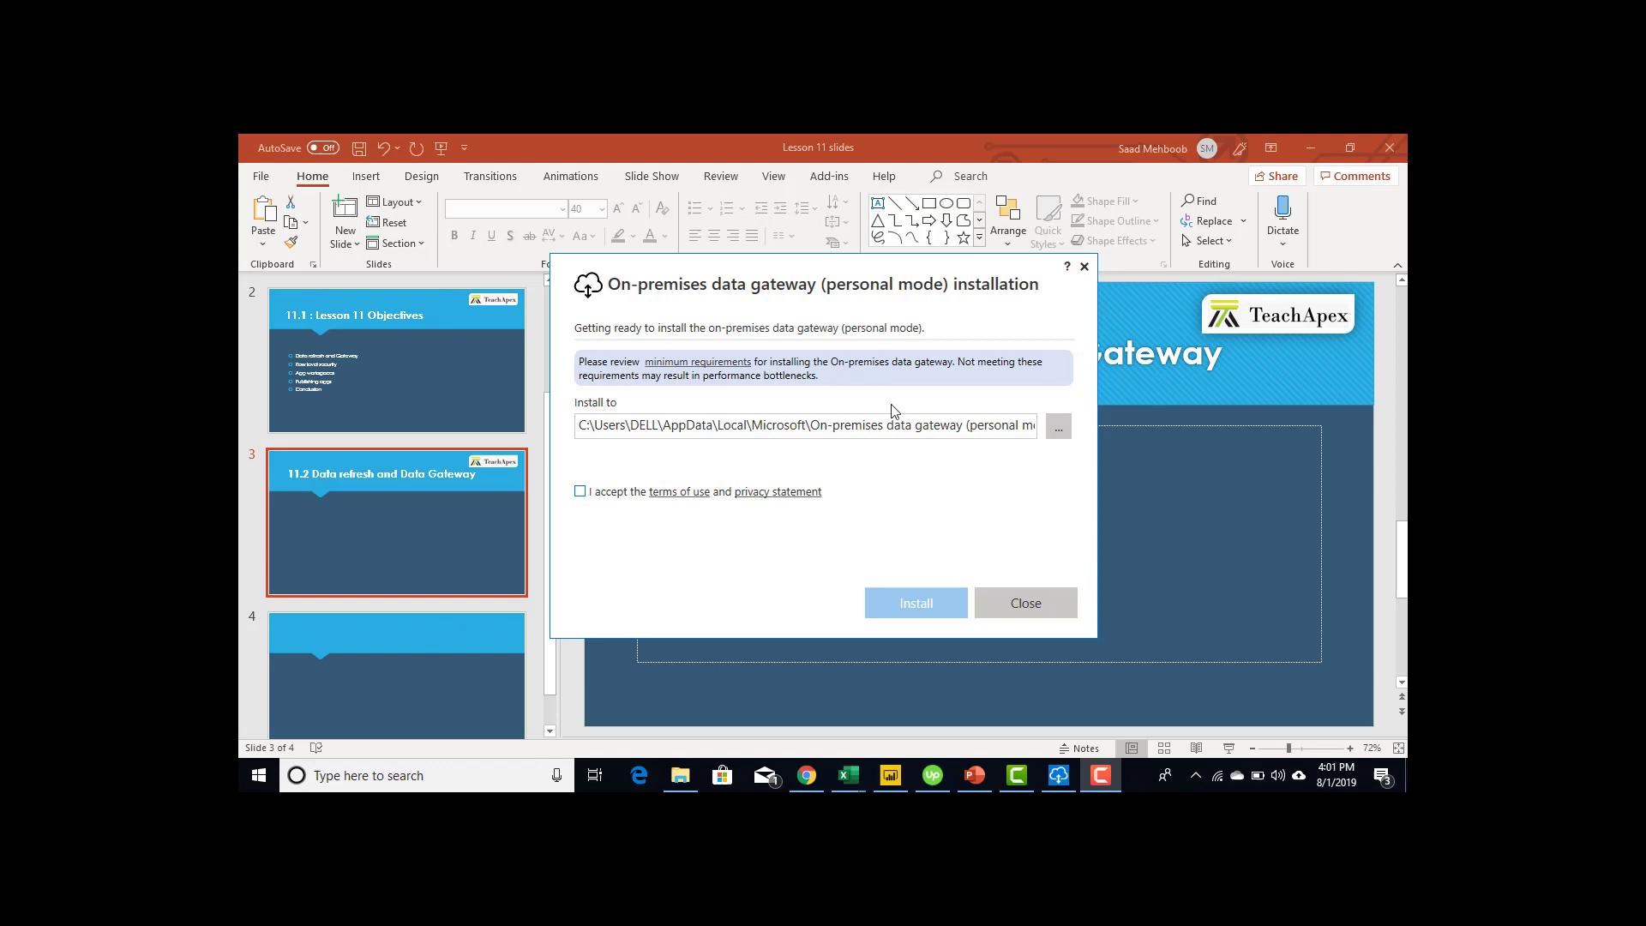
- Check the personal-mode install path, accept the terms of use, and install the gateway
{"action": "left_click", "coordinate": [798, 426]}
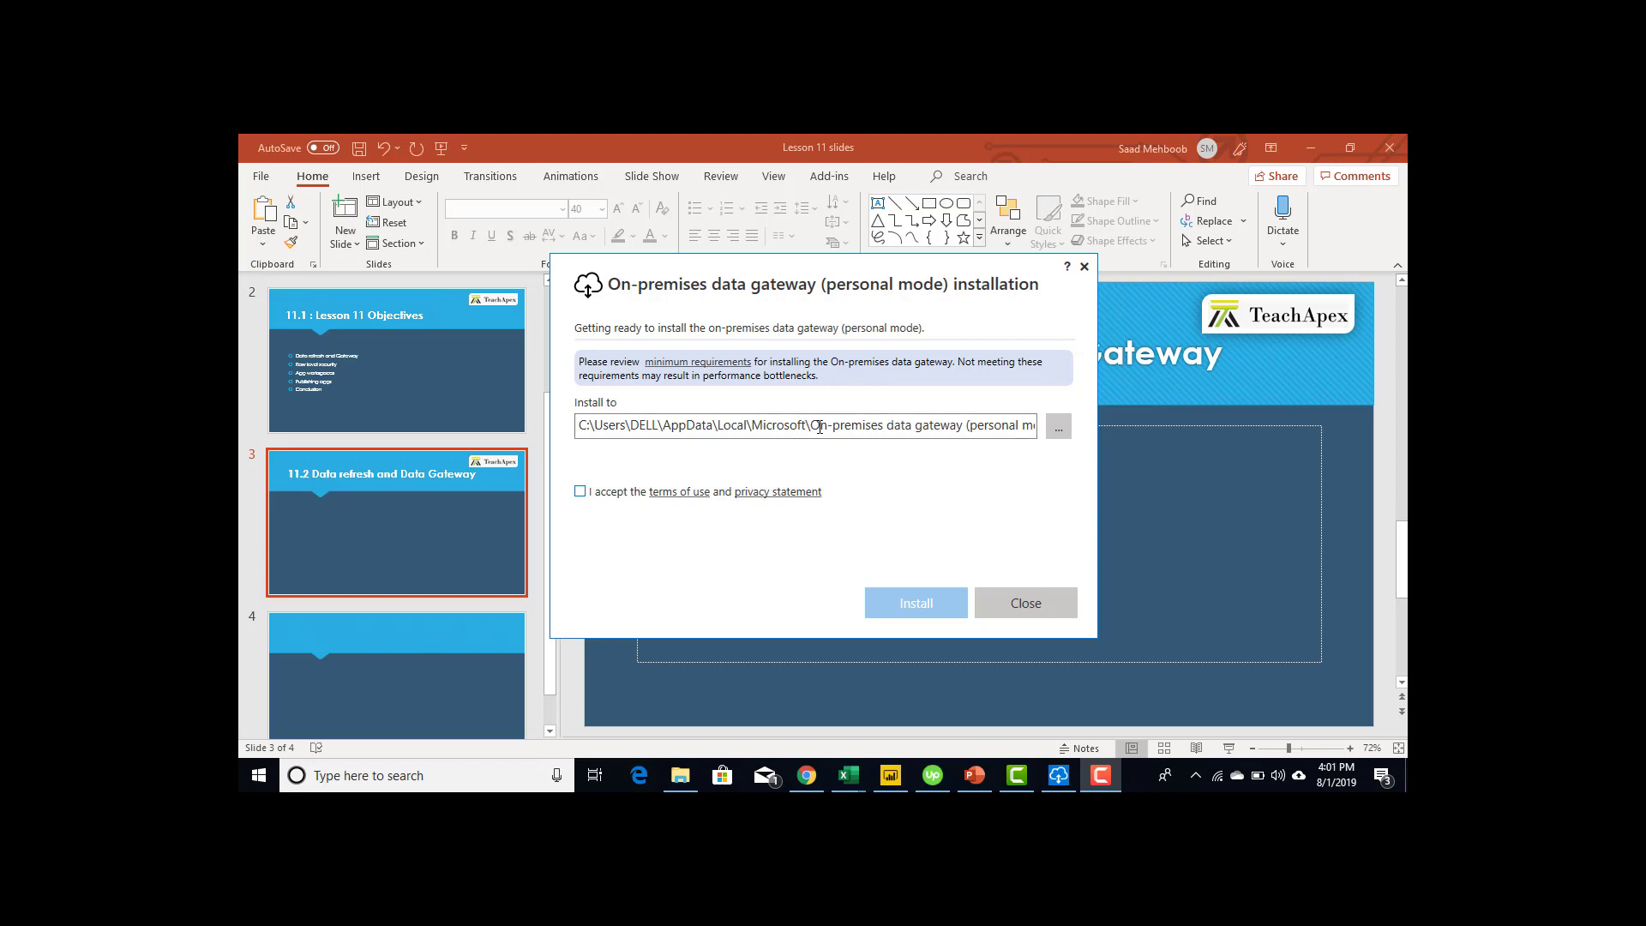
{"action": "left_click_drag", "start_coordinate": [819, 426], "coordinate": [1007, 423]}
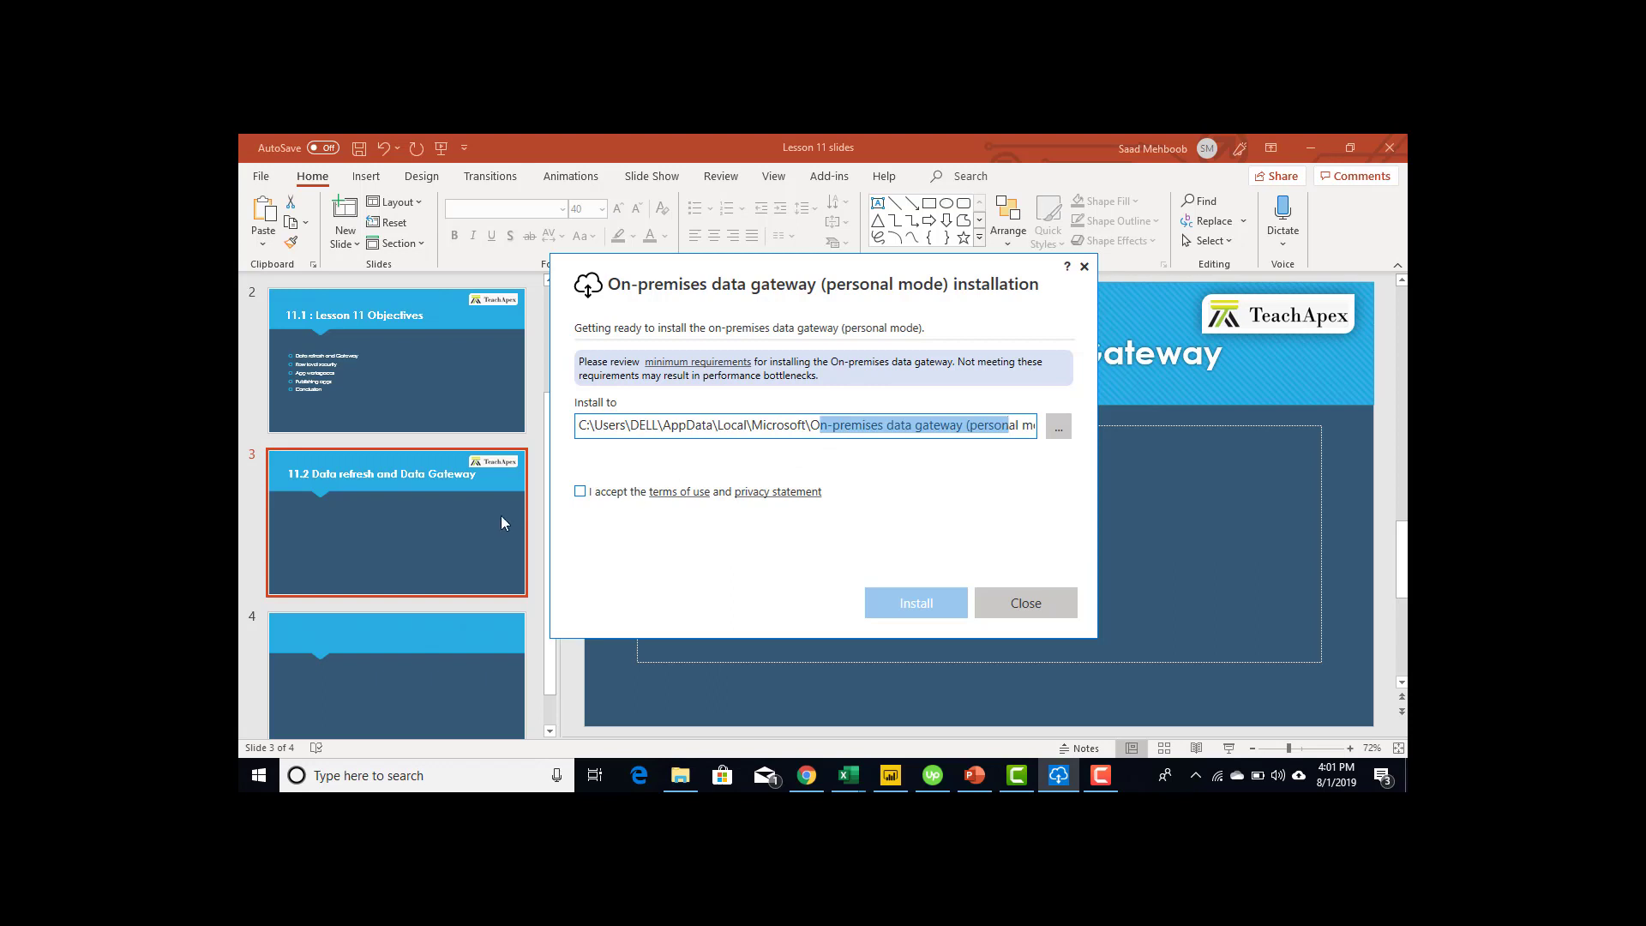
{"action": "left_click", "coordinate": [580, 492]}
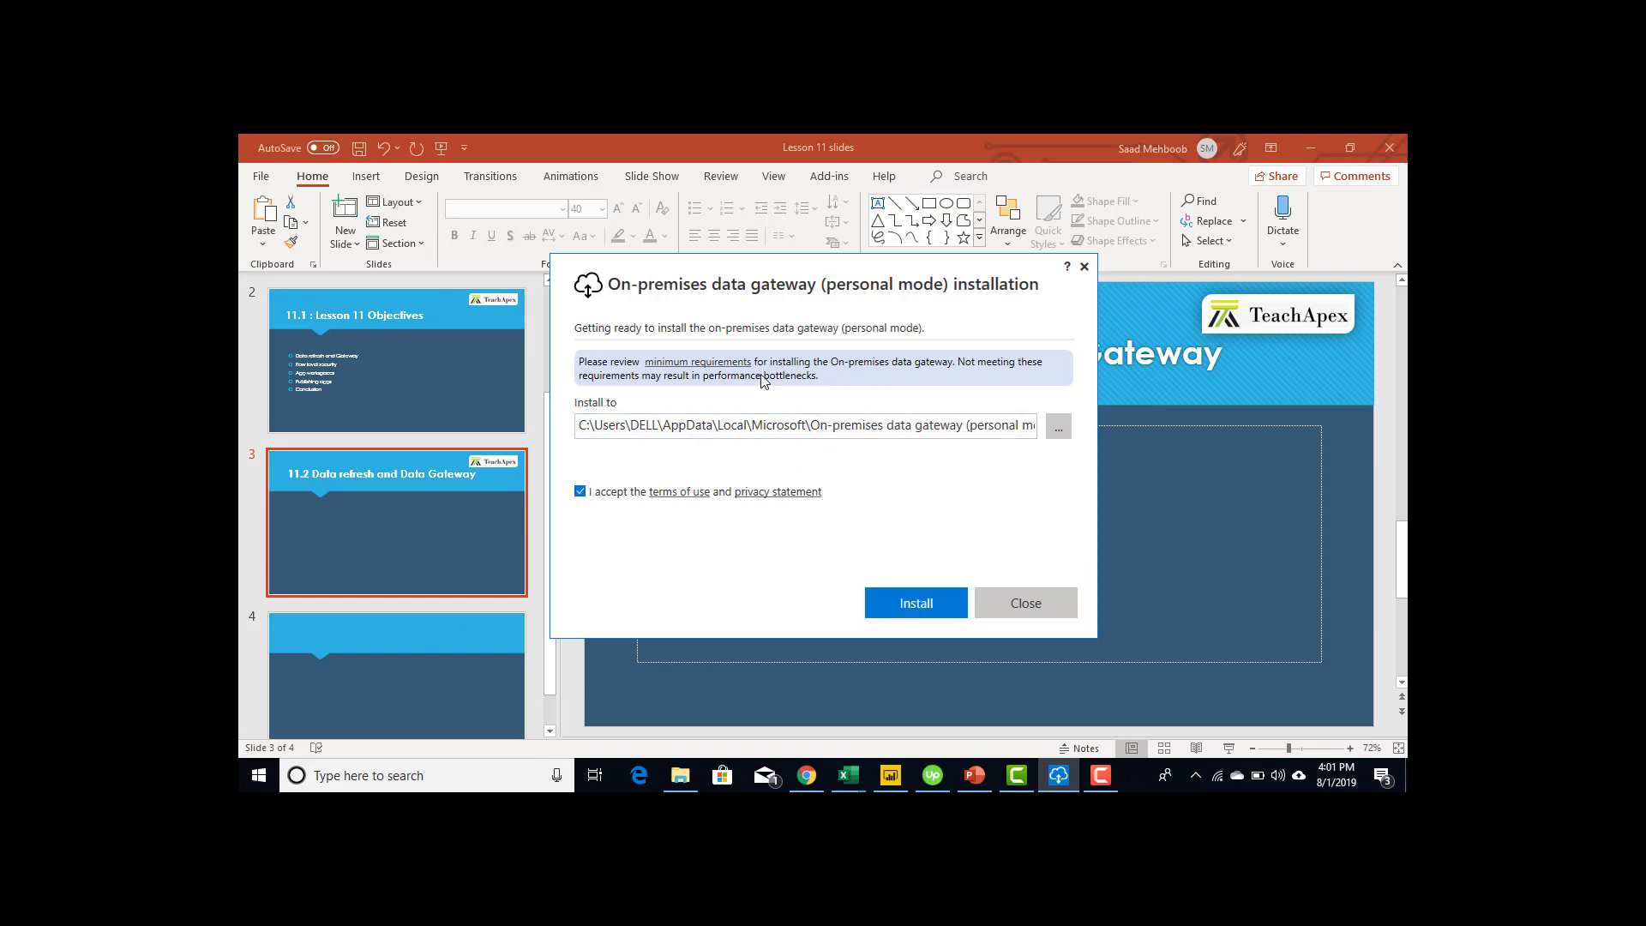
{"action": "left_click", "coordinate": [950, 601]}
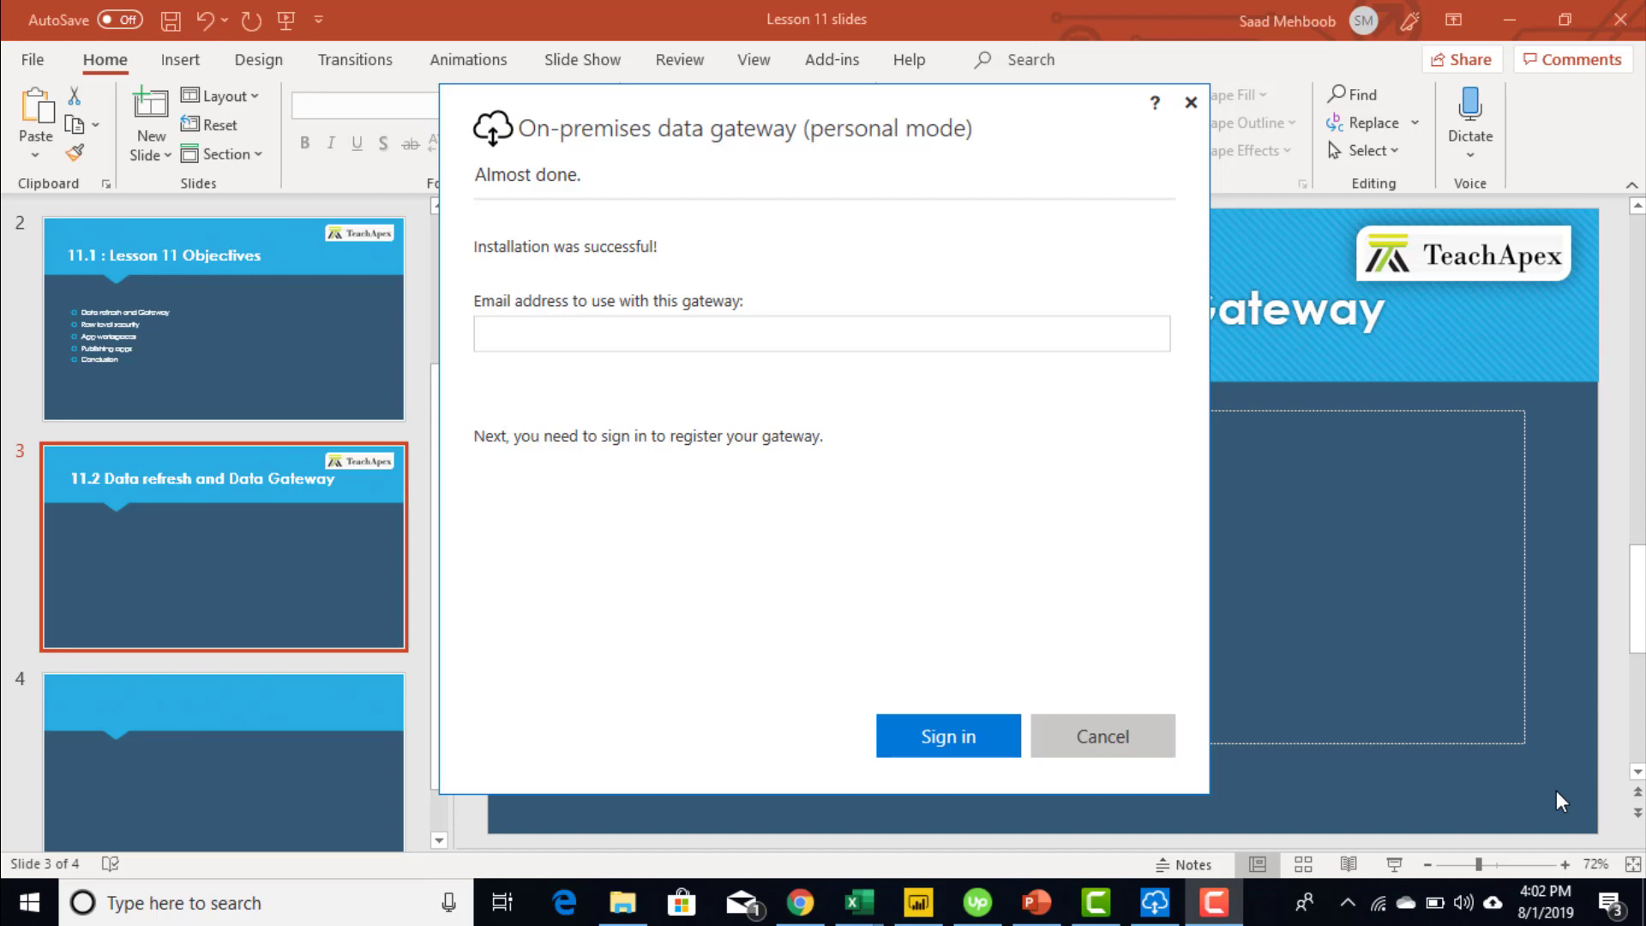
- Enter the work account's e-mail address and pick that account in the Microsoft sign-in window
{"action": "left_click", "coordinate": [868, 338]}
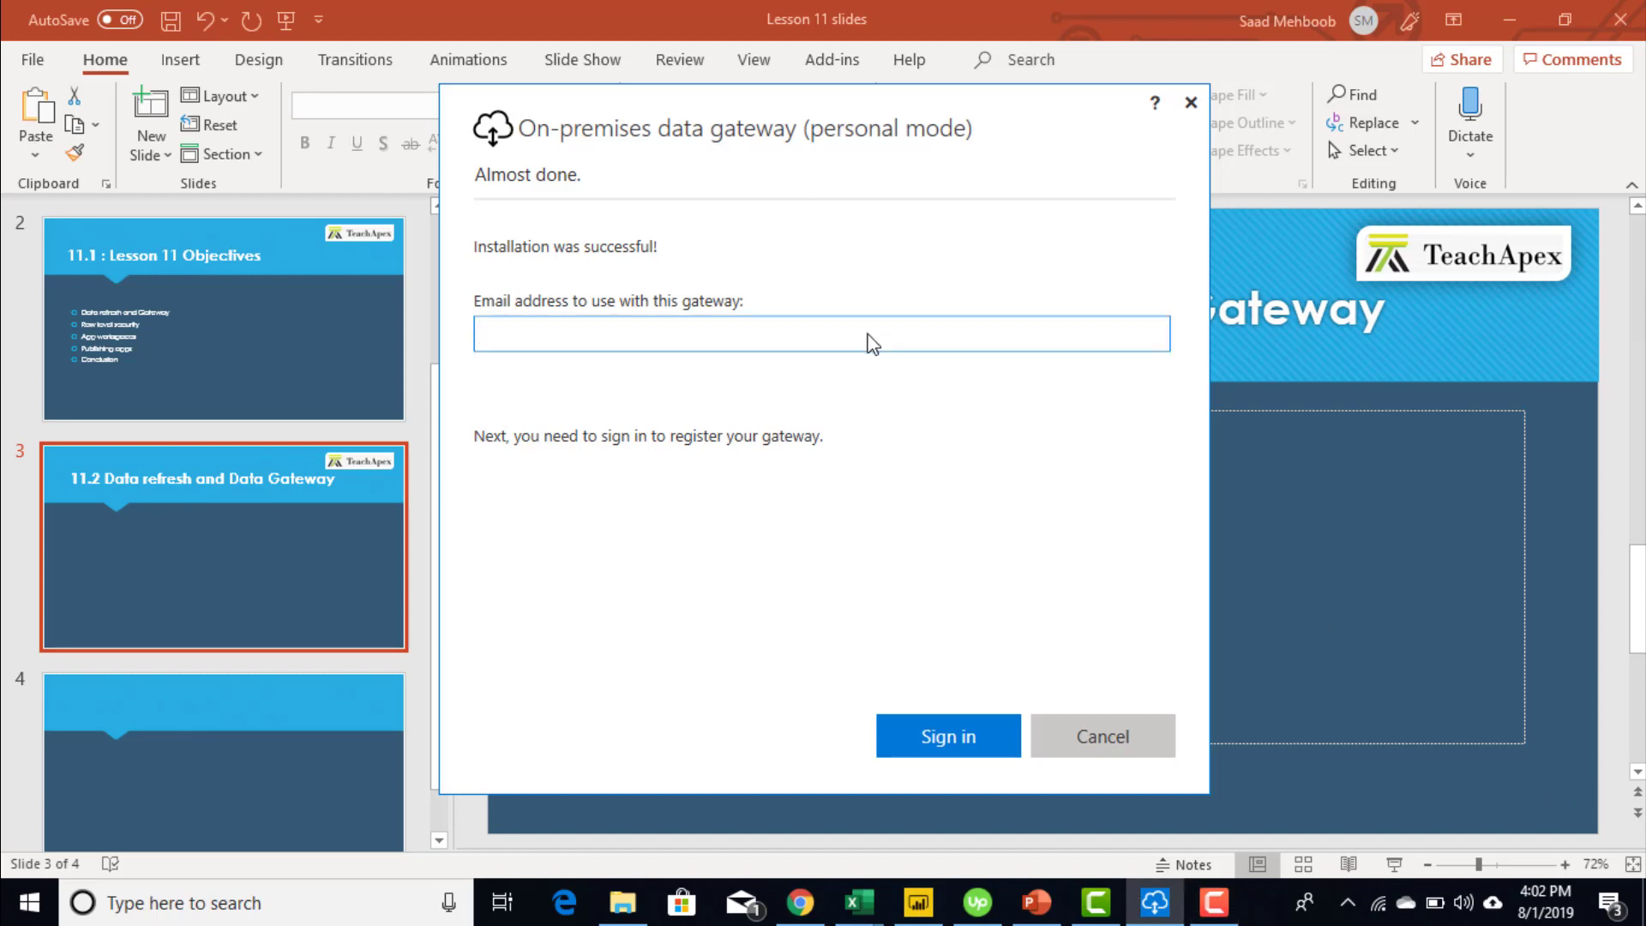
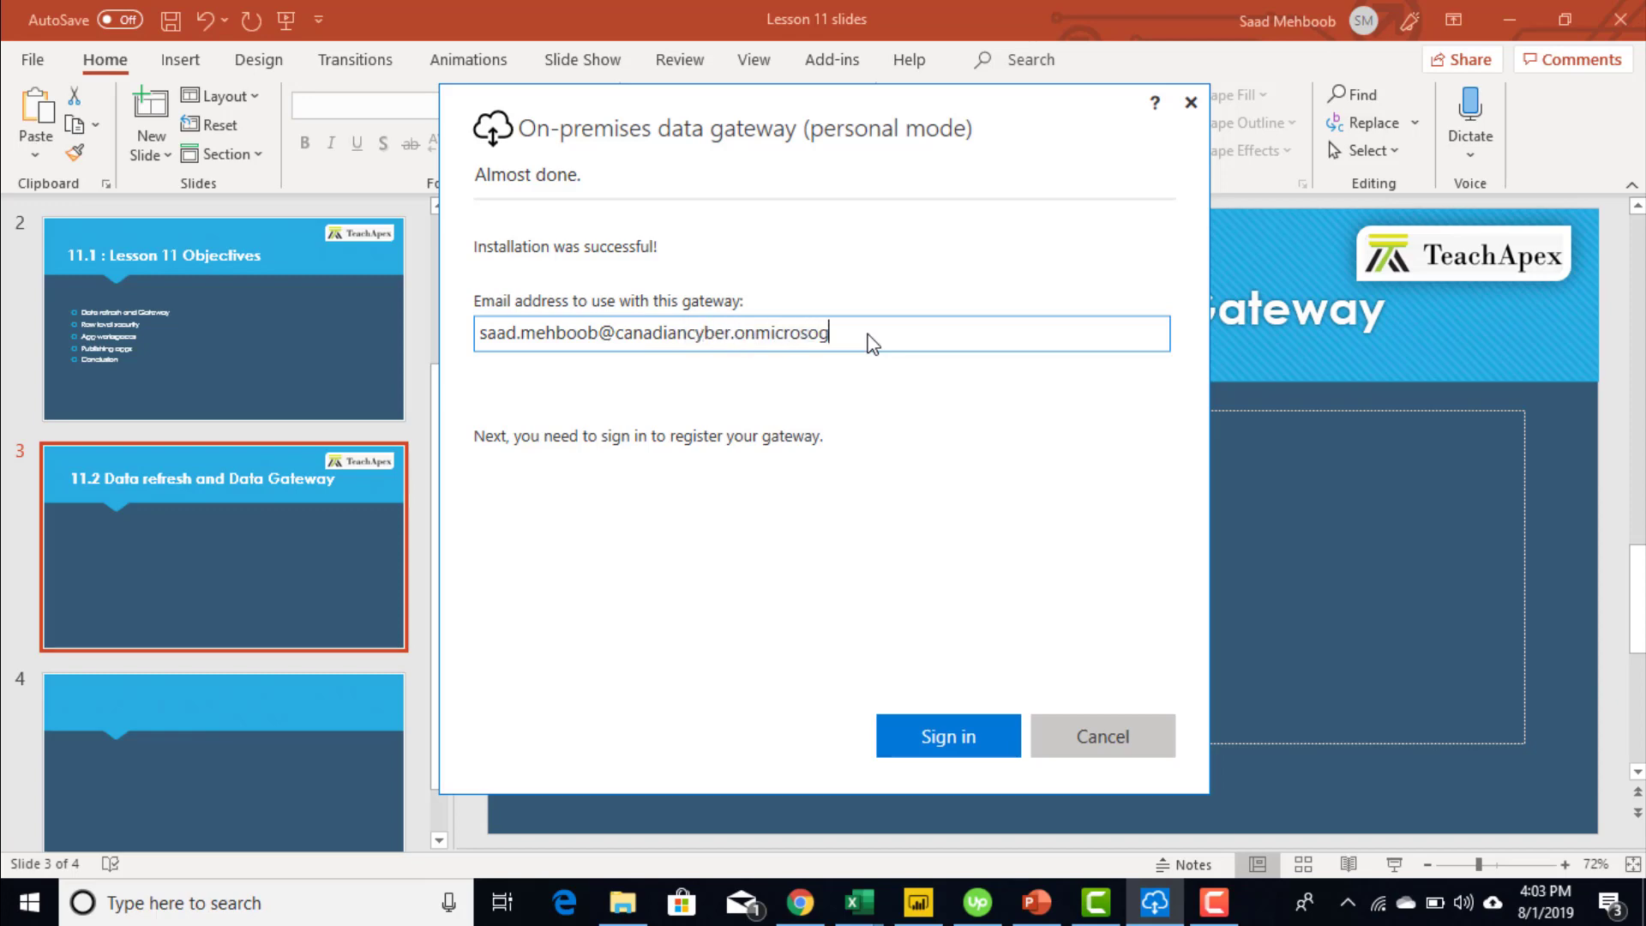
{"action": "key", "text": "Return"}
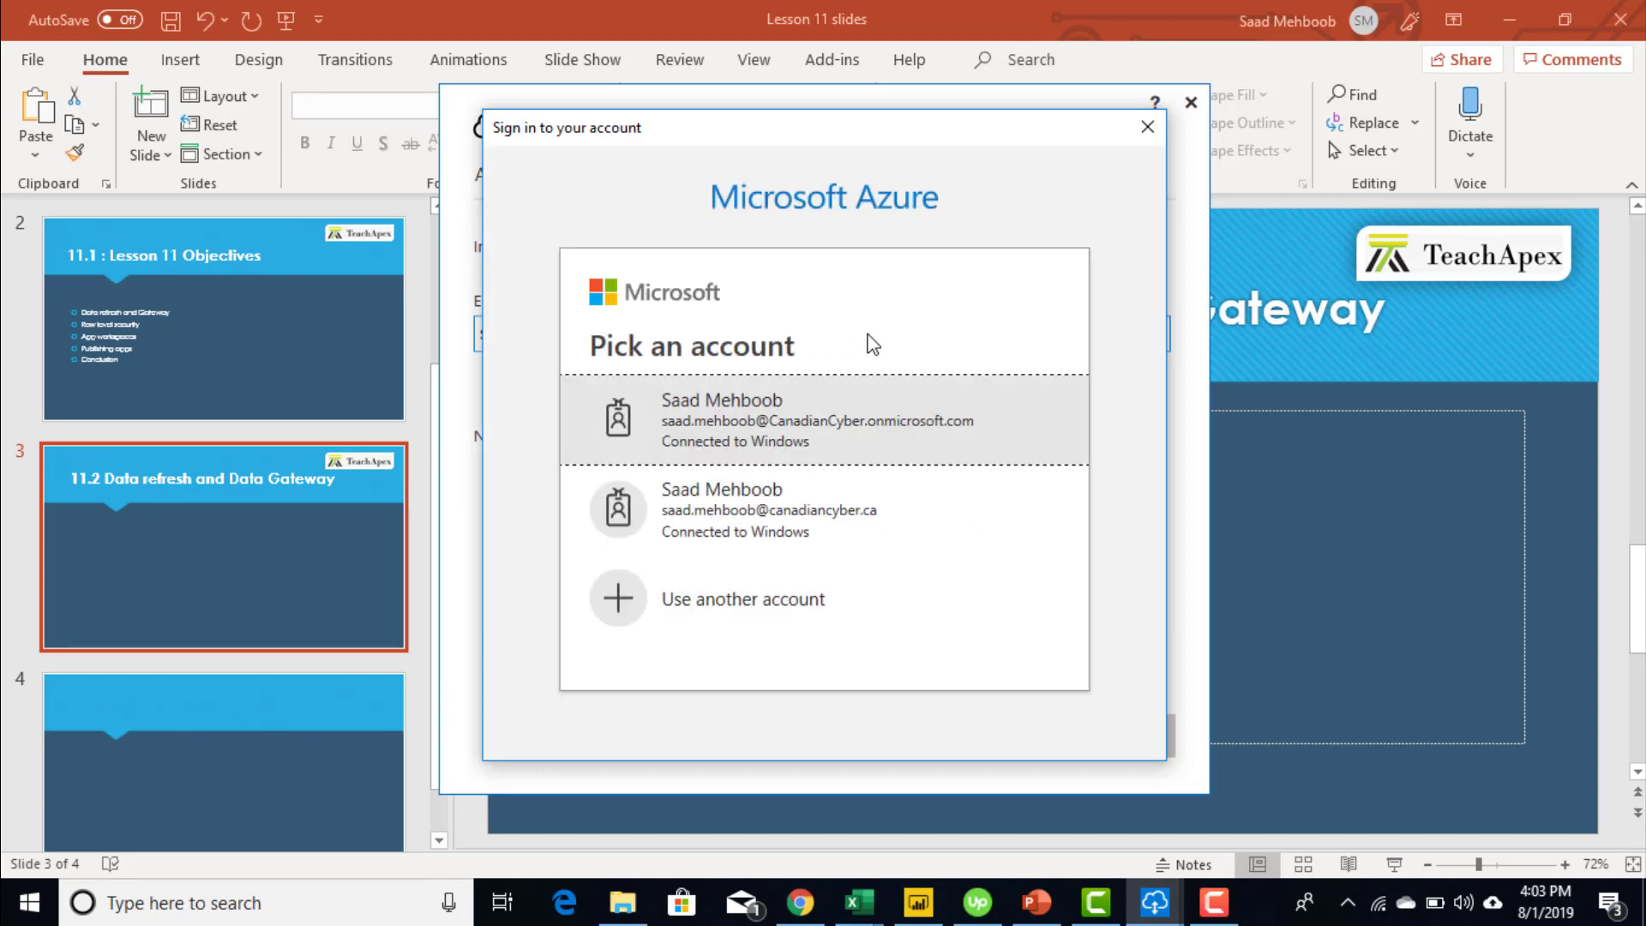
{"action": "left_click", "coordinate": [817, 456]}
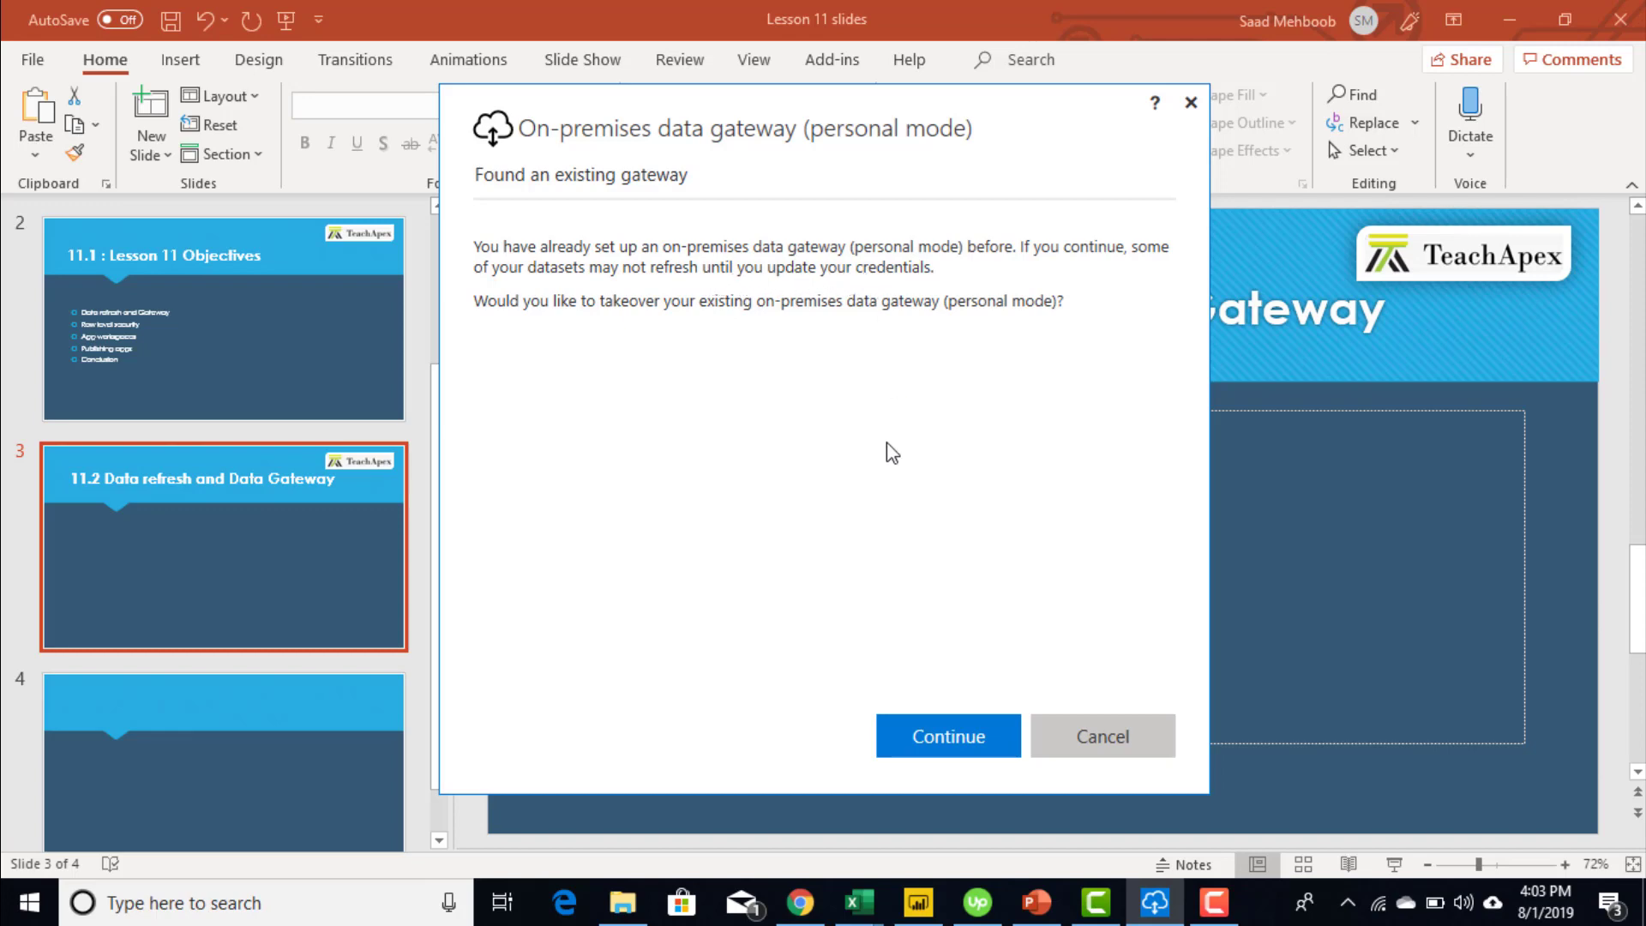
- Take over the existing personal-mode gateway and browse its Service Settings, Diagnostics, Network and Connectors pages
{"action": "left_click", "coordinate": [946, 742]}
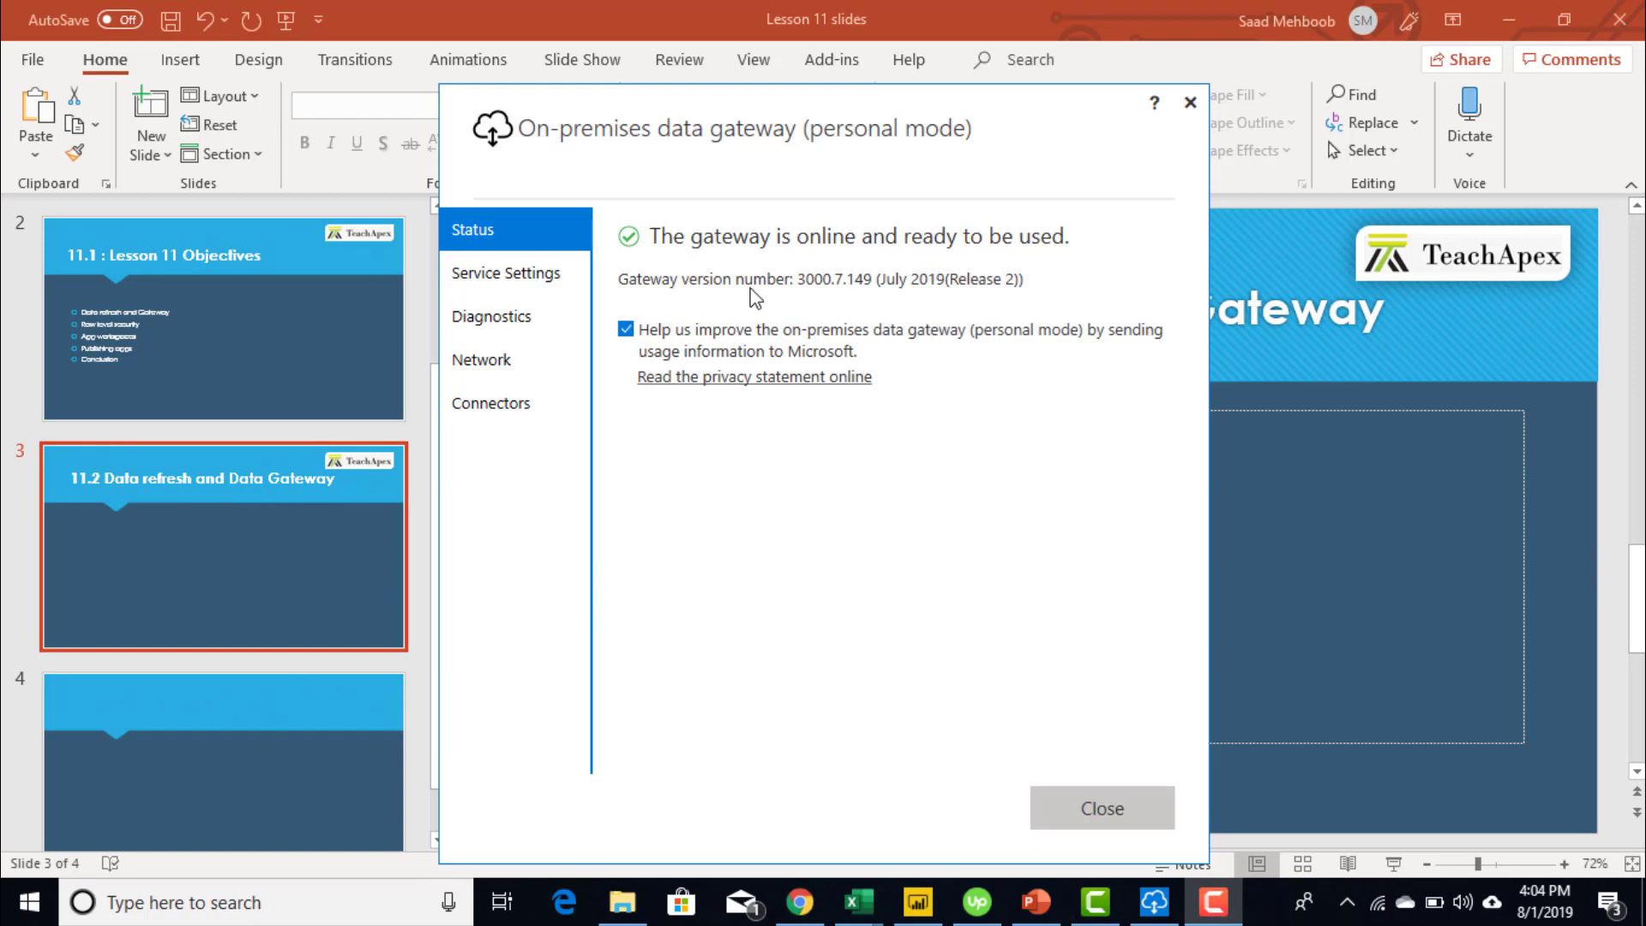
{"action": "left_click", "coordinate": [508, 275]}
{"action": "left_click", "coordinate": [501, 324]}
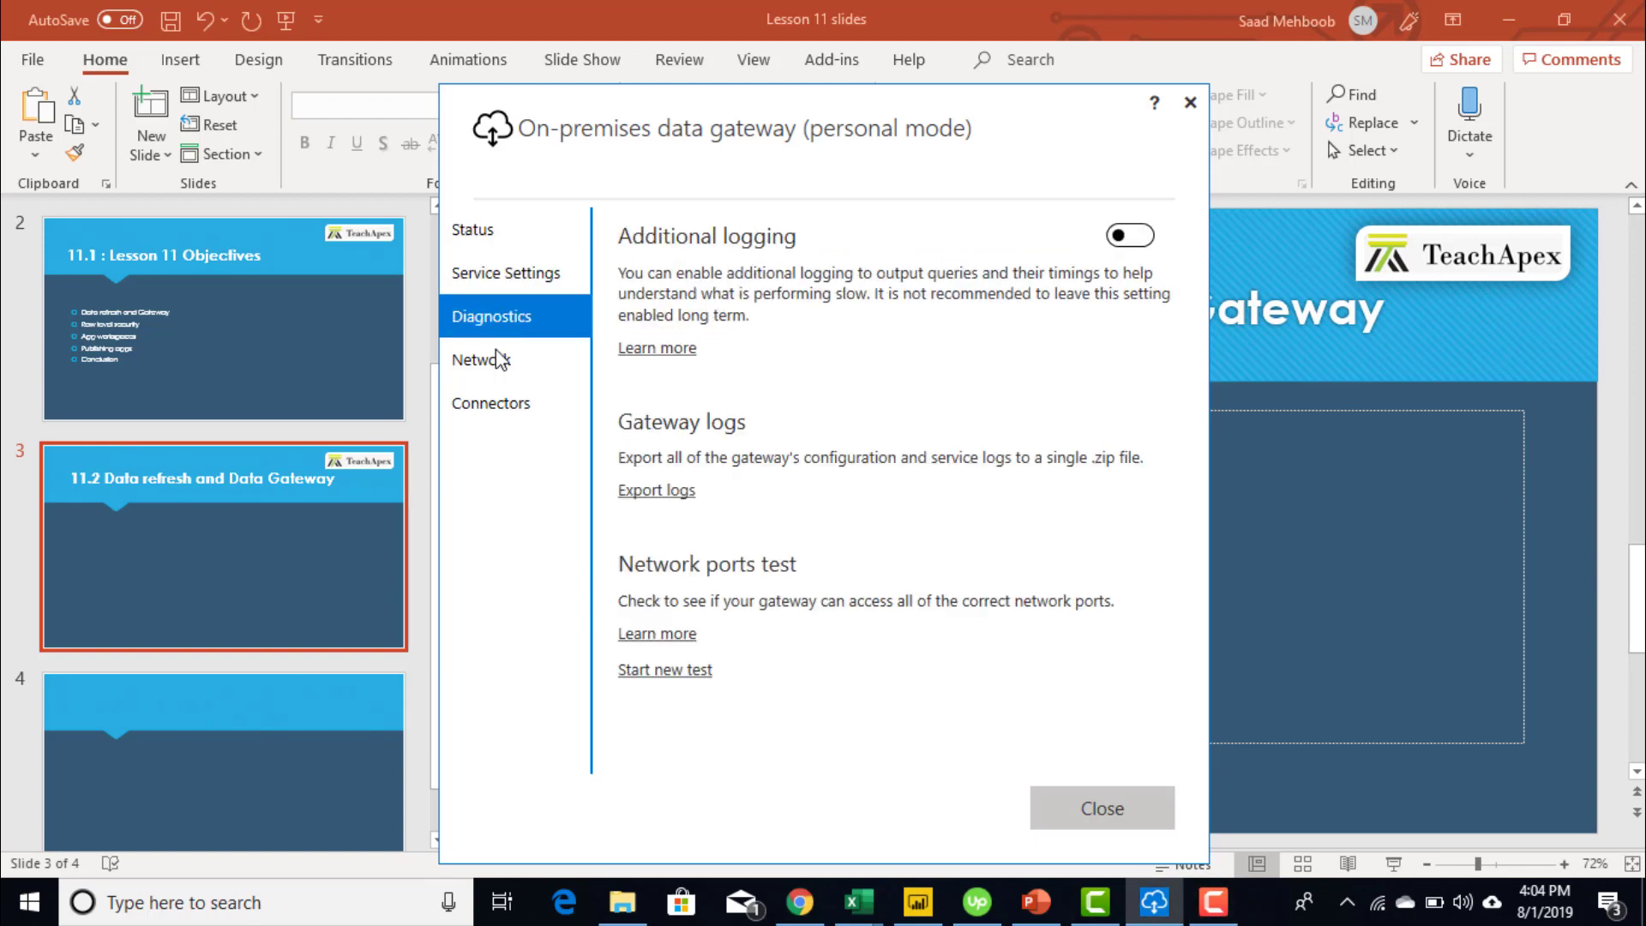
{"action": "left_click", "coordinate": [500, 364]}
{"action": "left_click", "coordinate": [501, 403]}
- Revisit the Network, Diagnostics and Service Settings pages, ending on the custom data connectors settings
{"action": "left_click", "coordinate": [502, 375]}
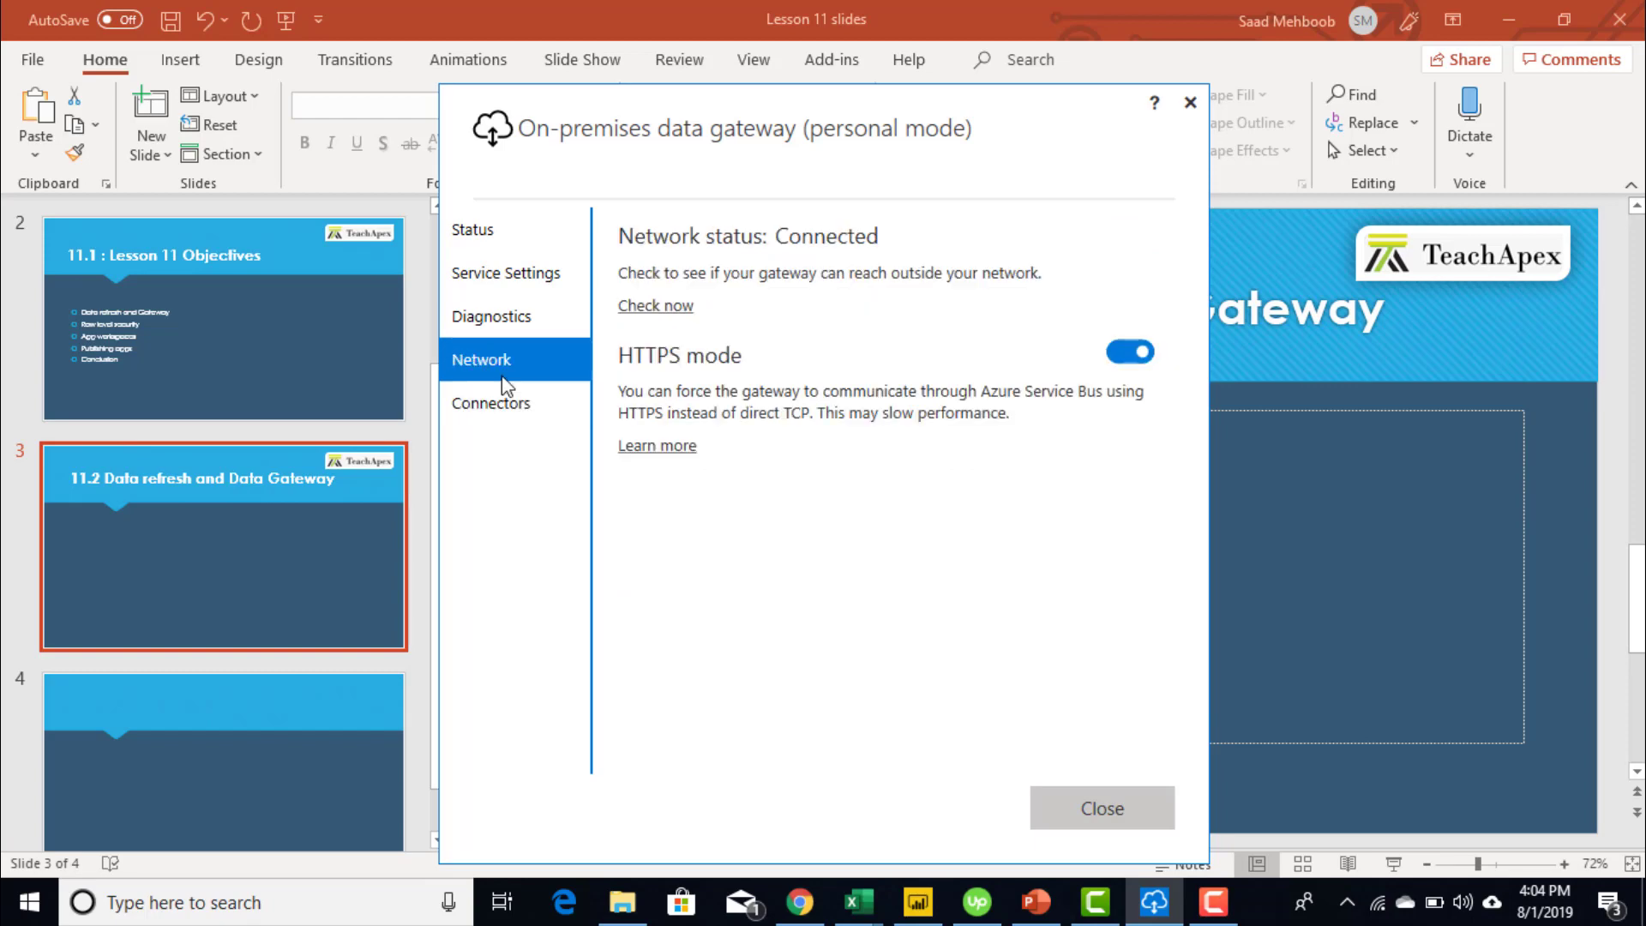
{"action": "left_click", "coordinate": [511, 317]}
{"action": "left_click", "coordinate": [519, 276]}
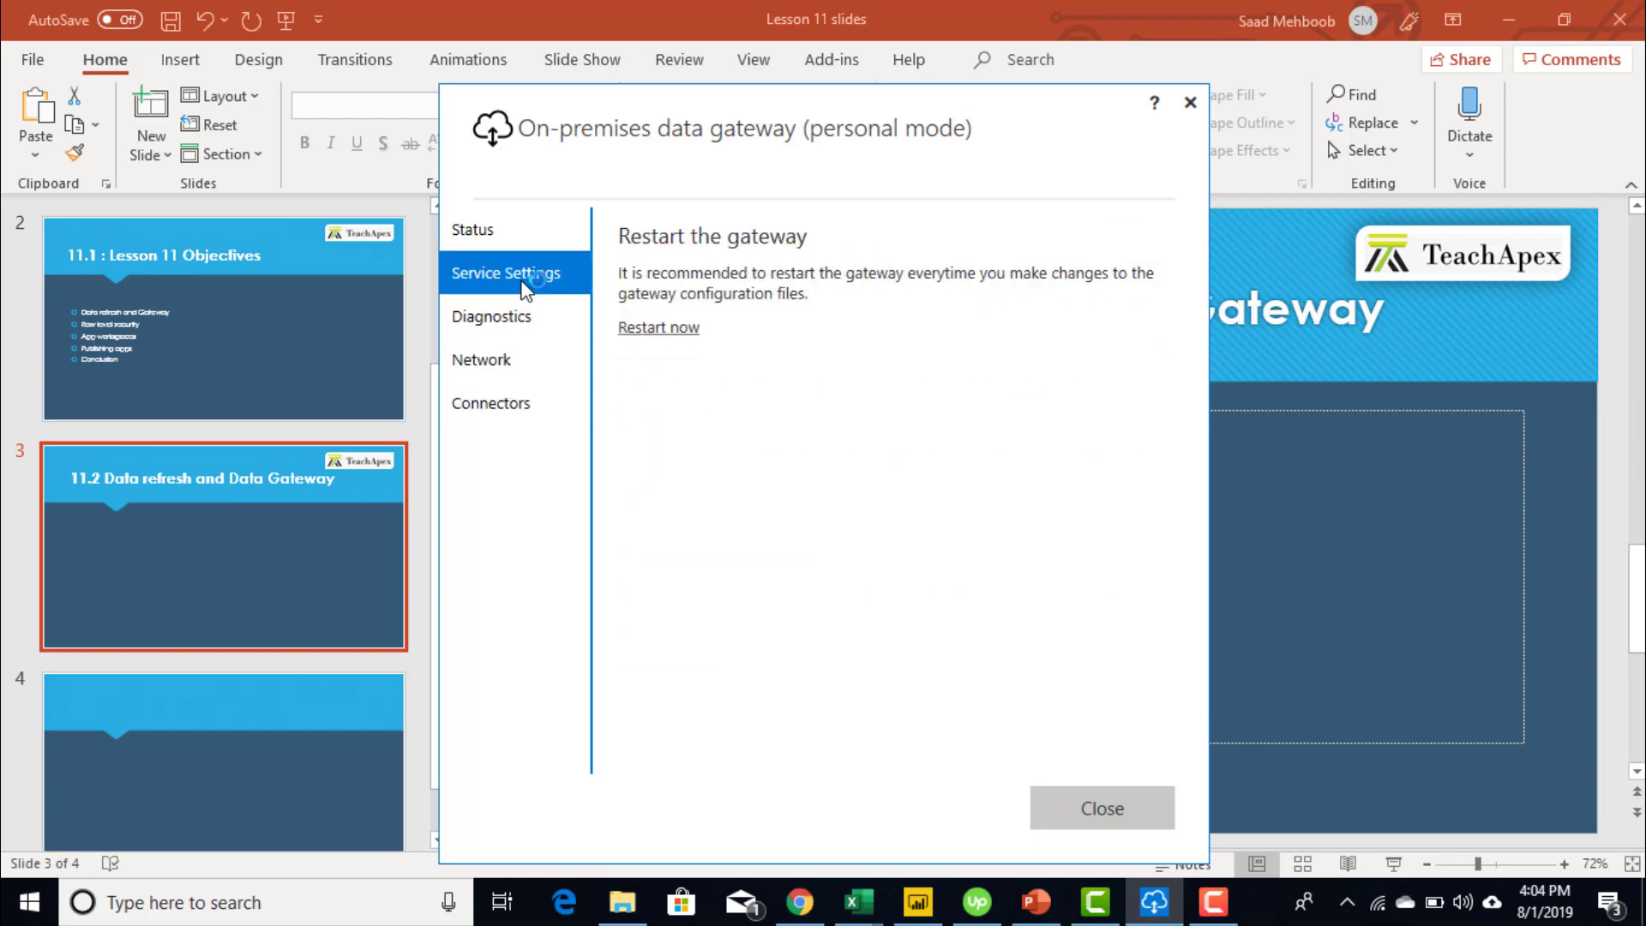
{"action": "left_click", "coordinate": [509, 403]}
{"action": "left_click", "coordinate": [496, 360]}
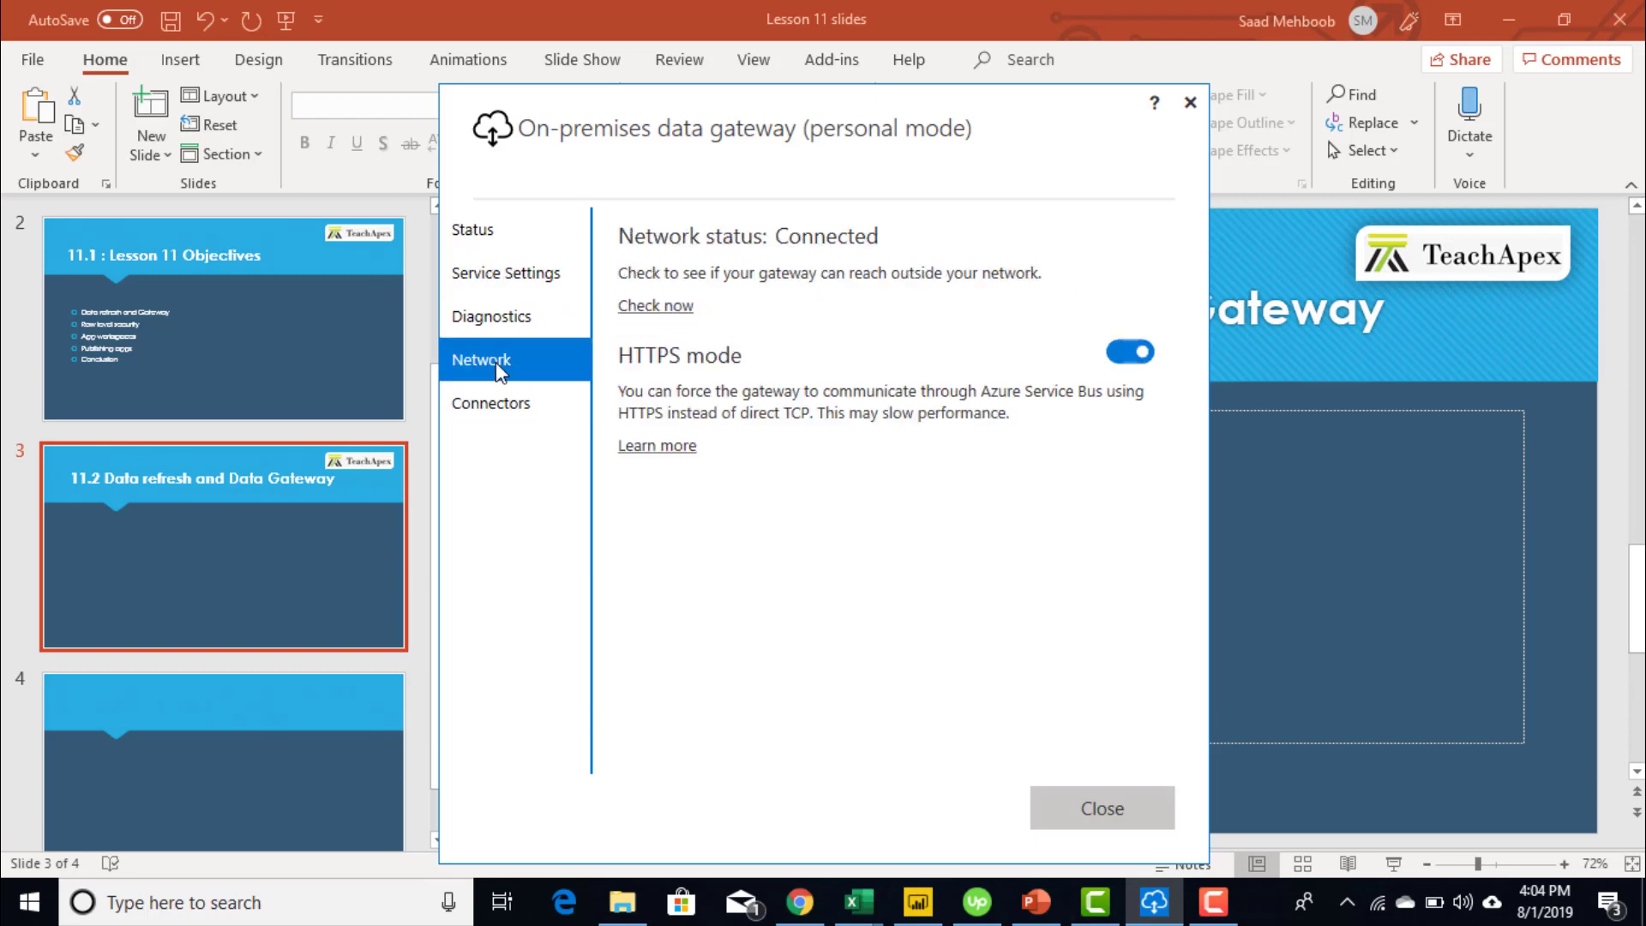
{"action": "left_click", "coordinate": [506, 415]}
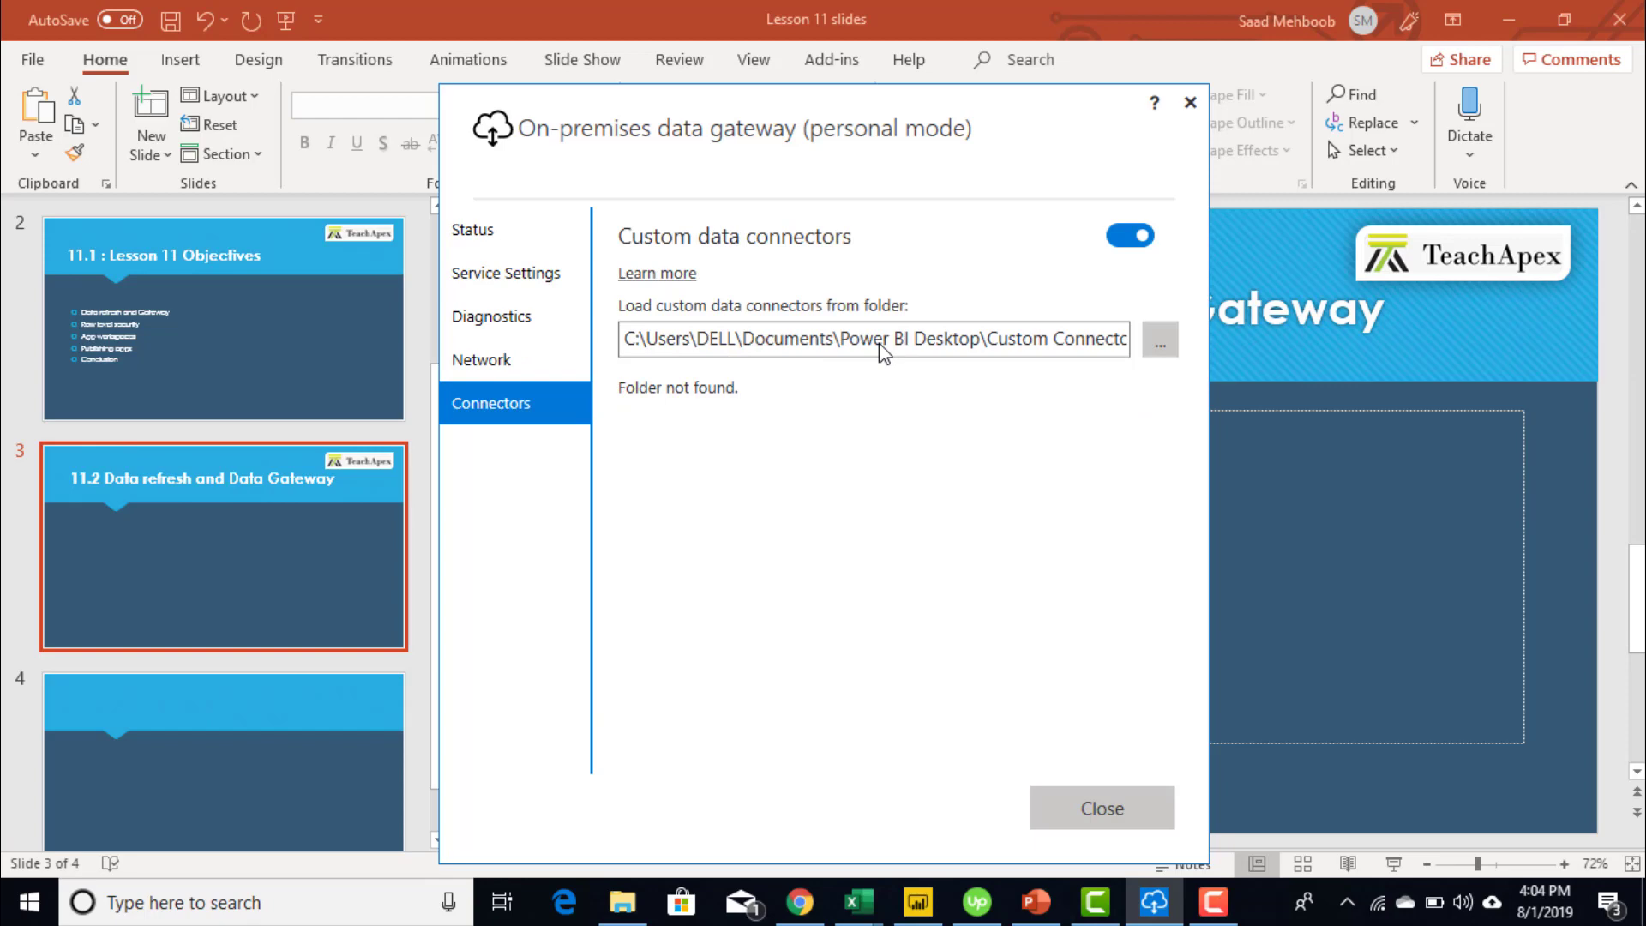
- Close the gateway window and return to the Sales Dashboard report tab in Chrome
{"action": "left_click", "coordinate": [1132, 820]}
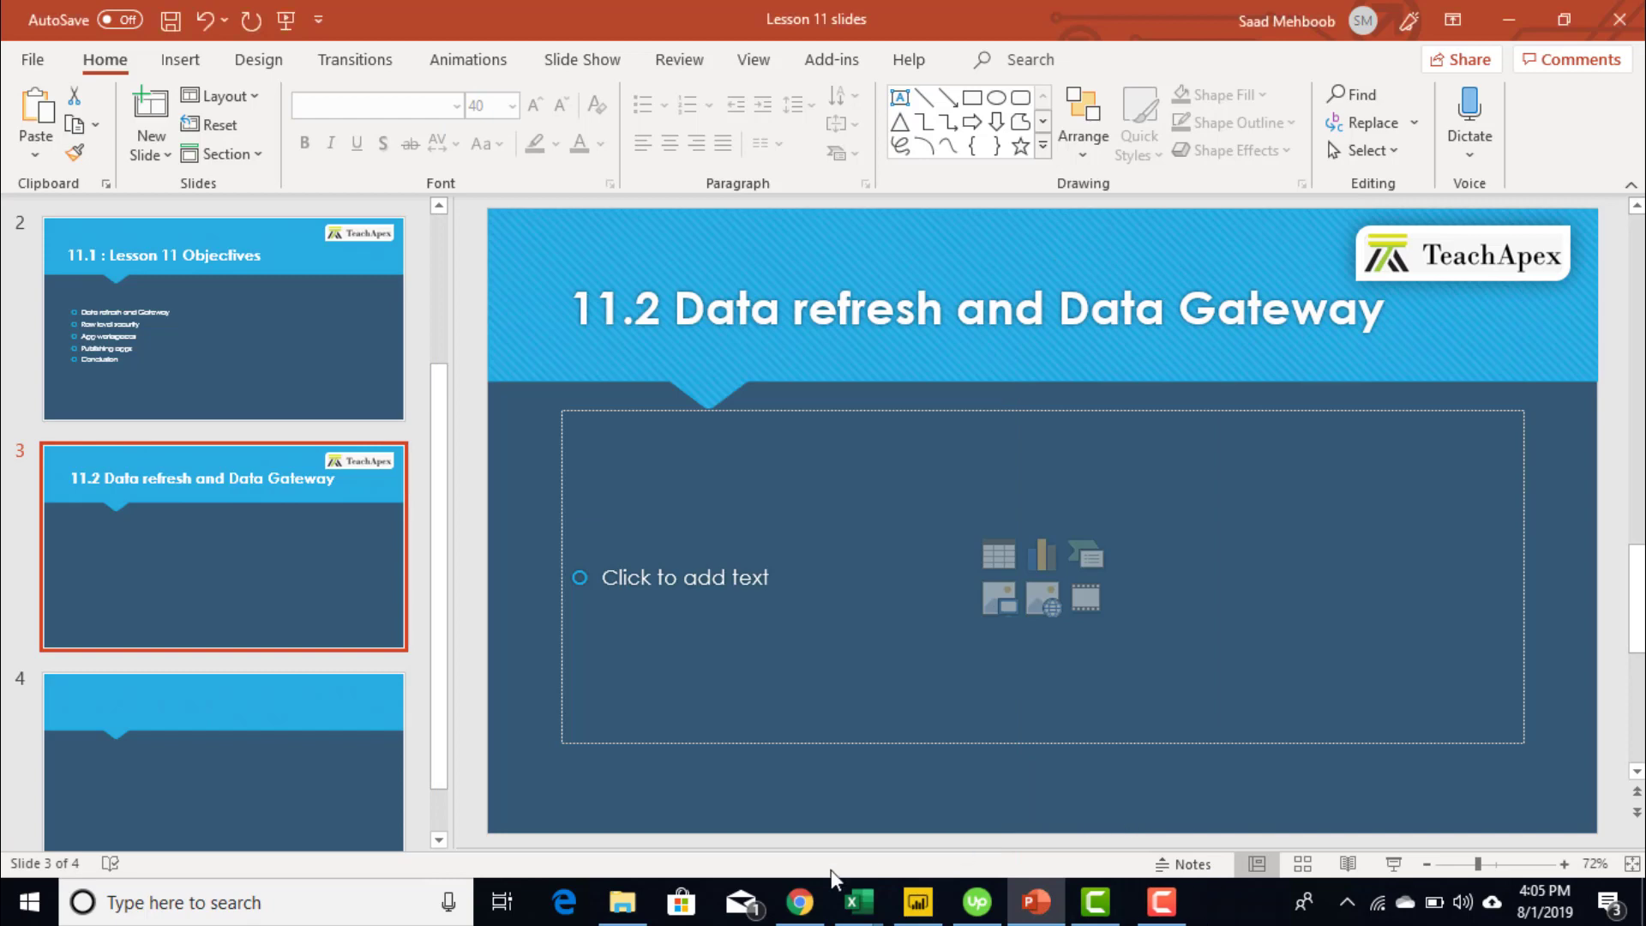
{"action": "left_click", "coordinate": [806, 900]}
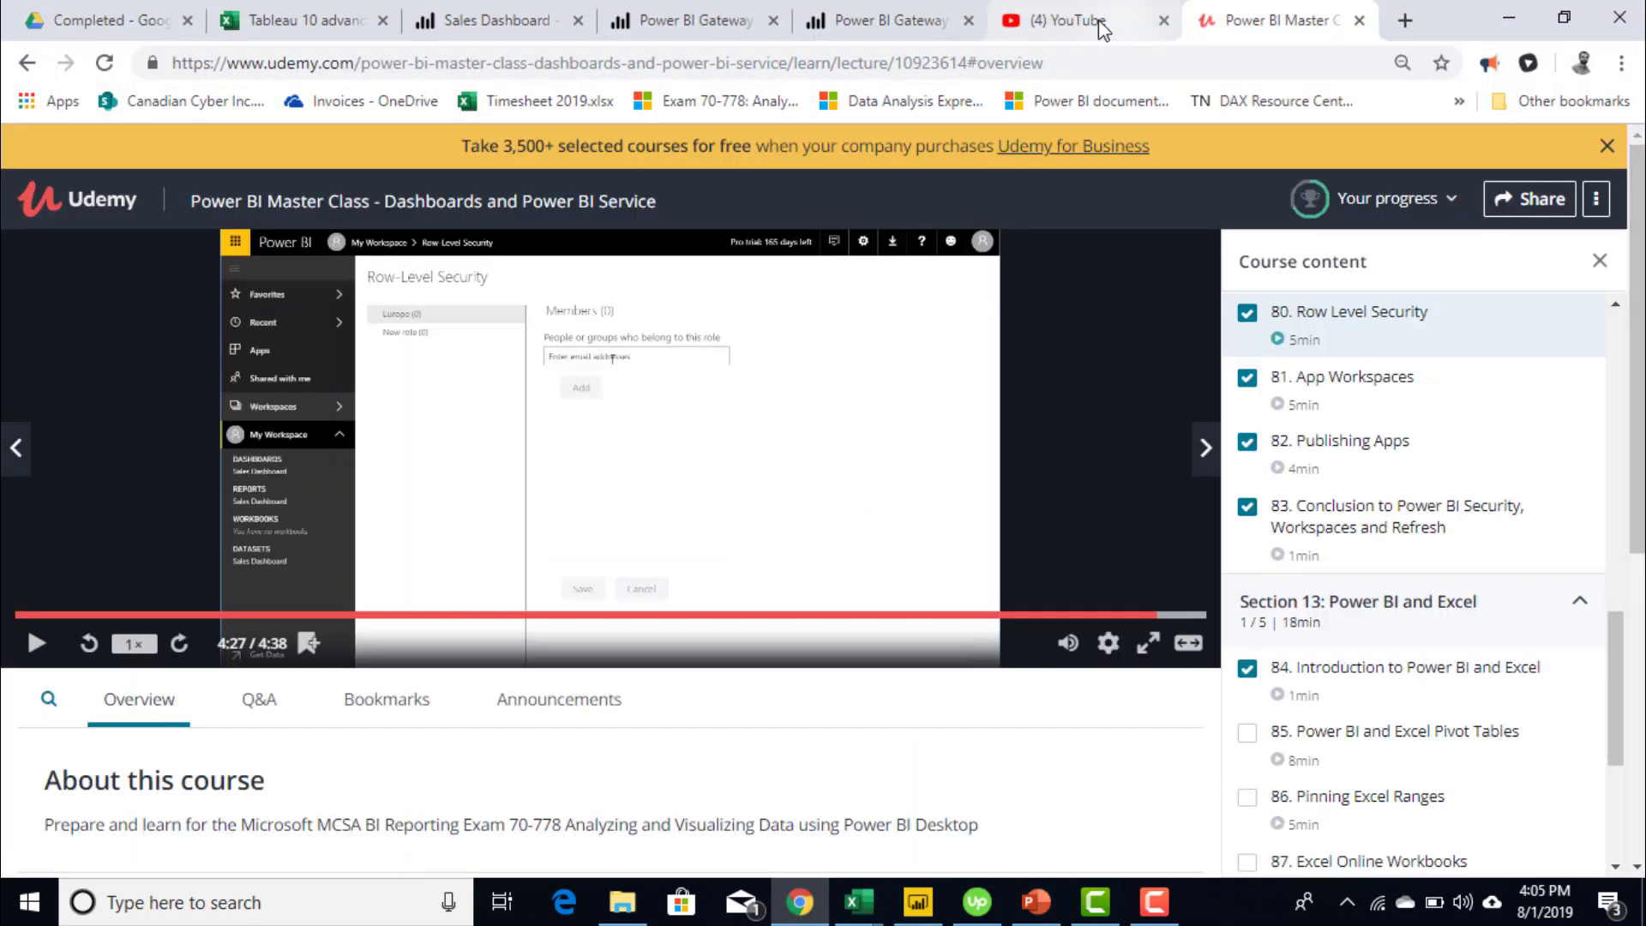
{"action": "left_click", "coordinate": [1102, 24]}
{"action": "left_click", "coordinate": [614, 17]}
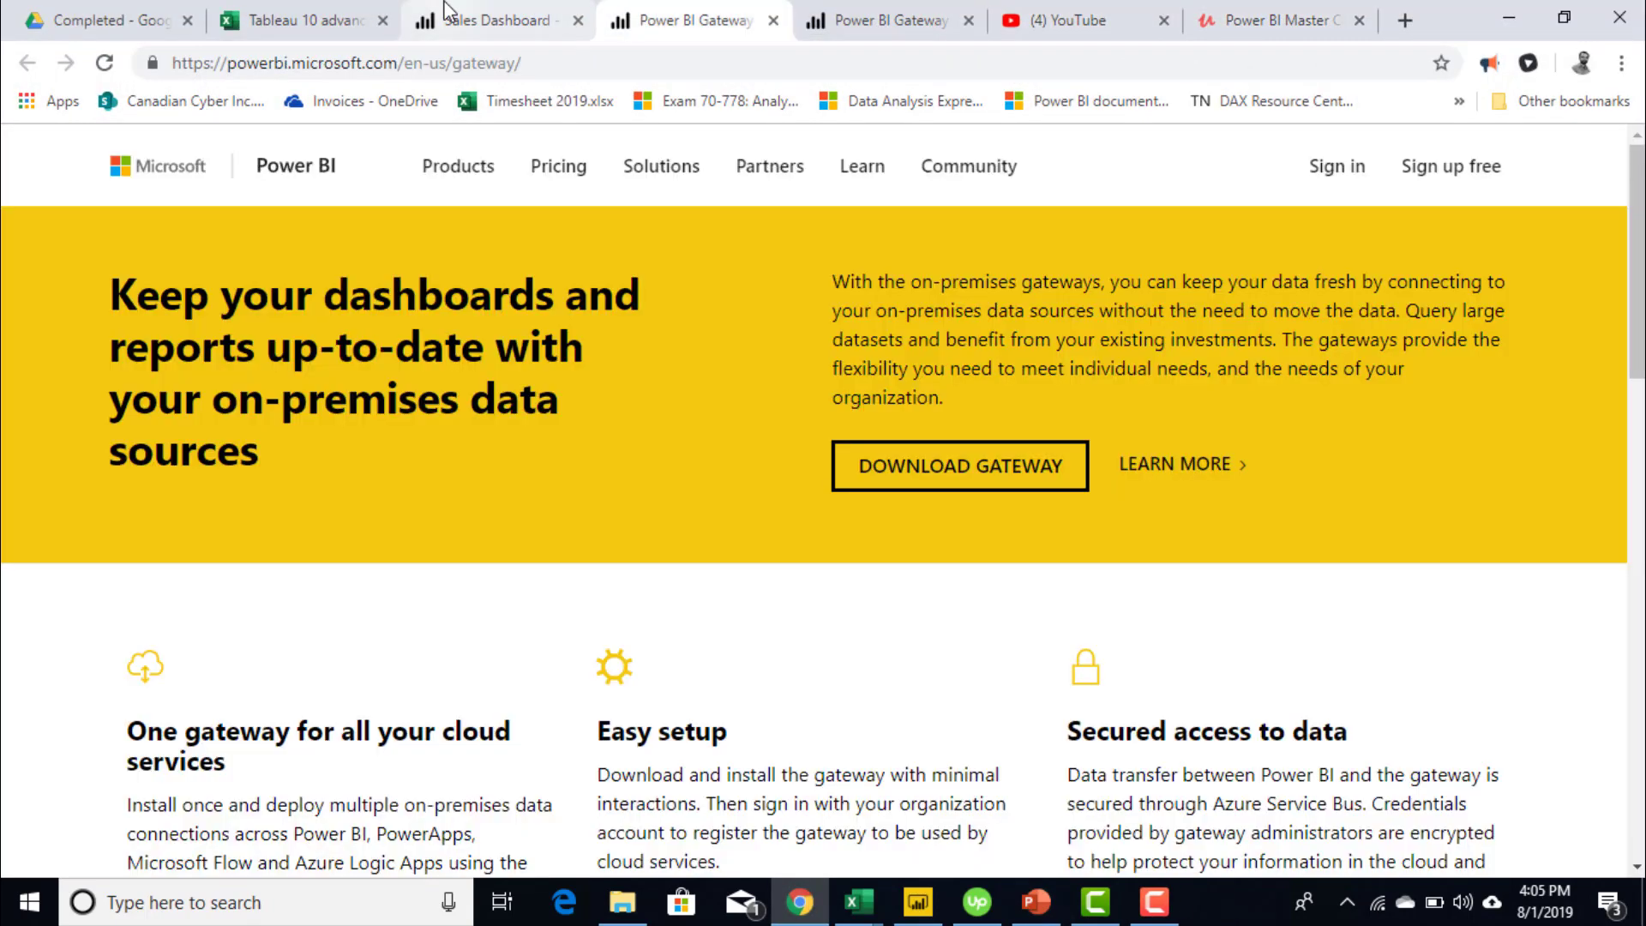
{"action": "left_click", "coordinate": [420, 19]}
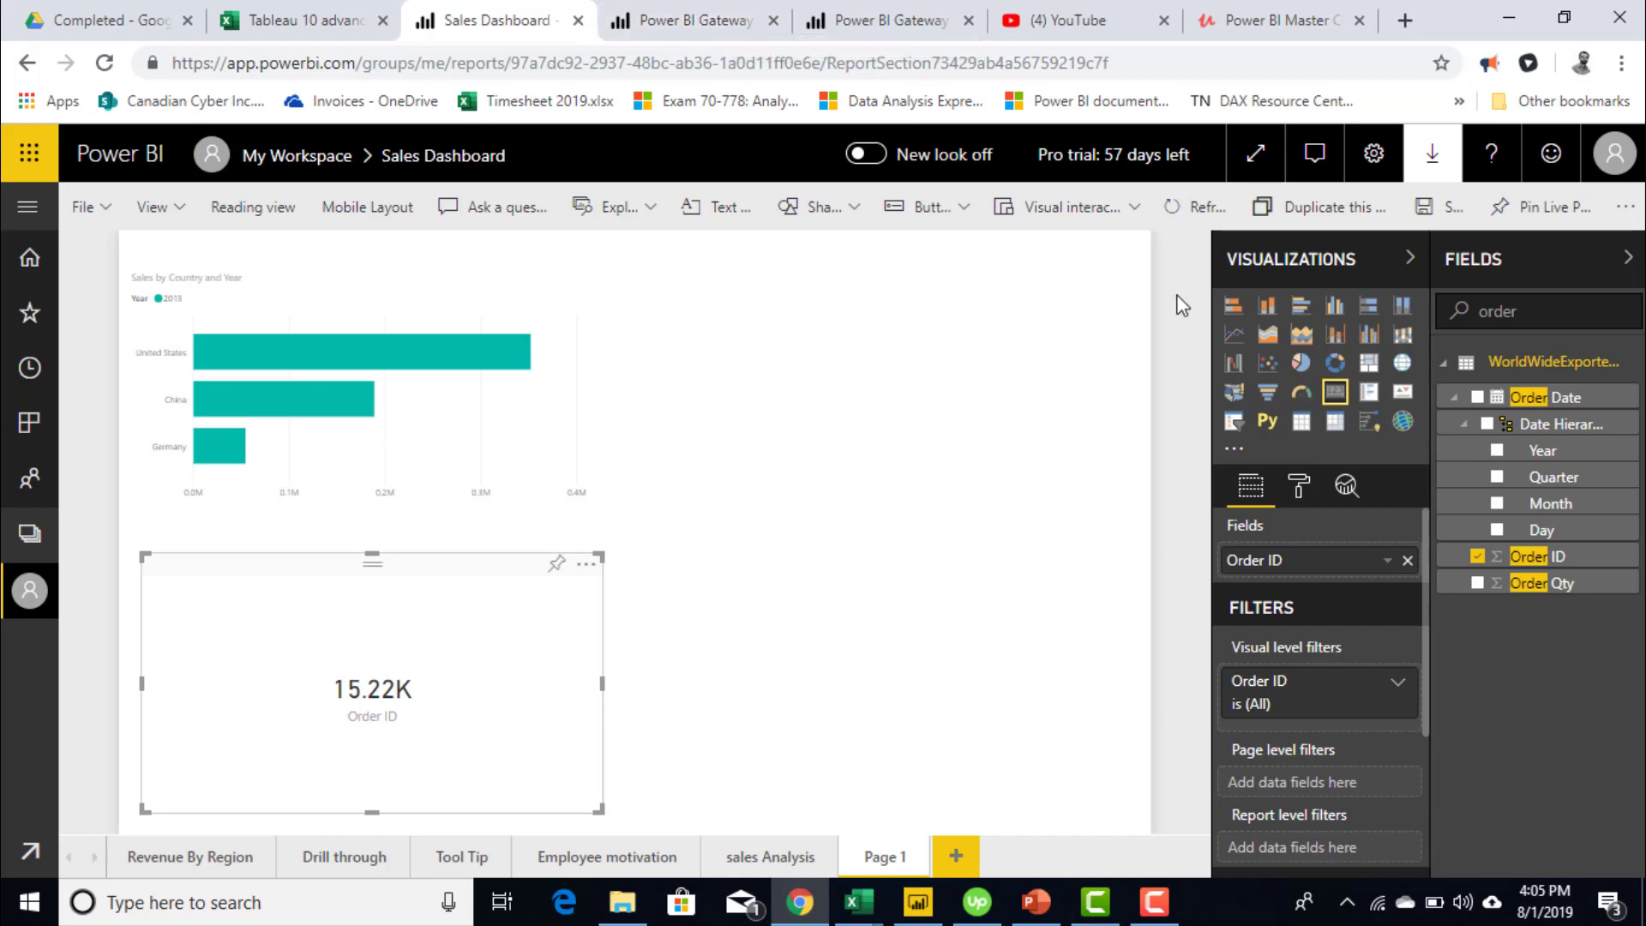
- Go to My Workspace with Don't save and show its Reports list
{"action": "left_click", "coordinate": [29, 589]}
{"action": "left_click", "coordinate": [1036, 576]}
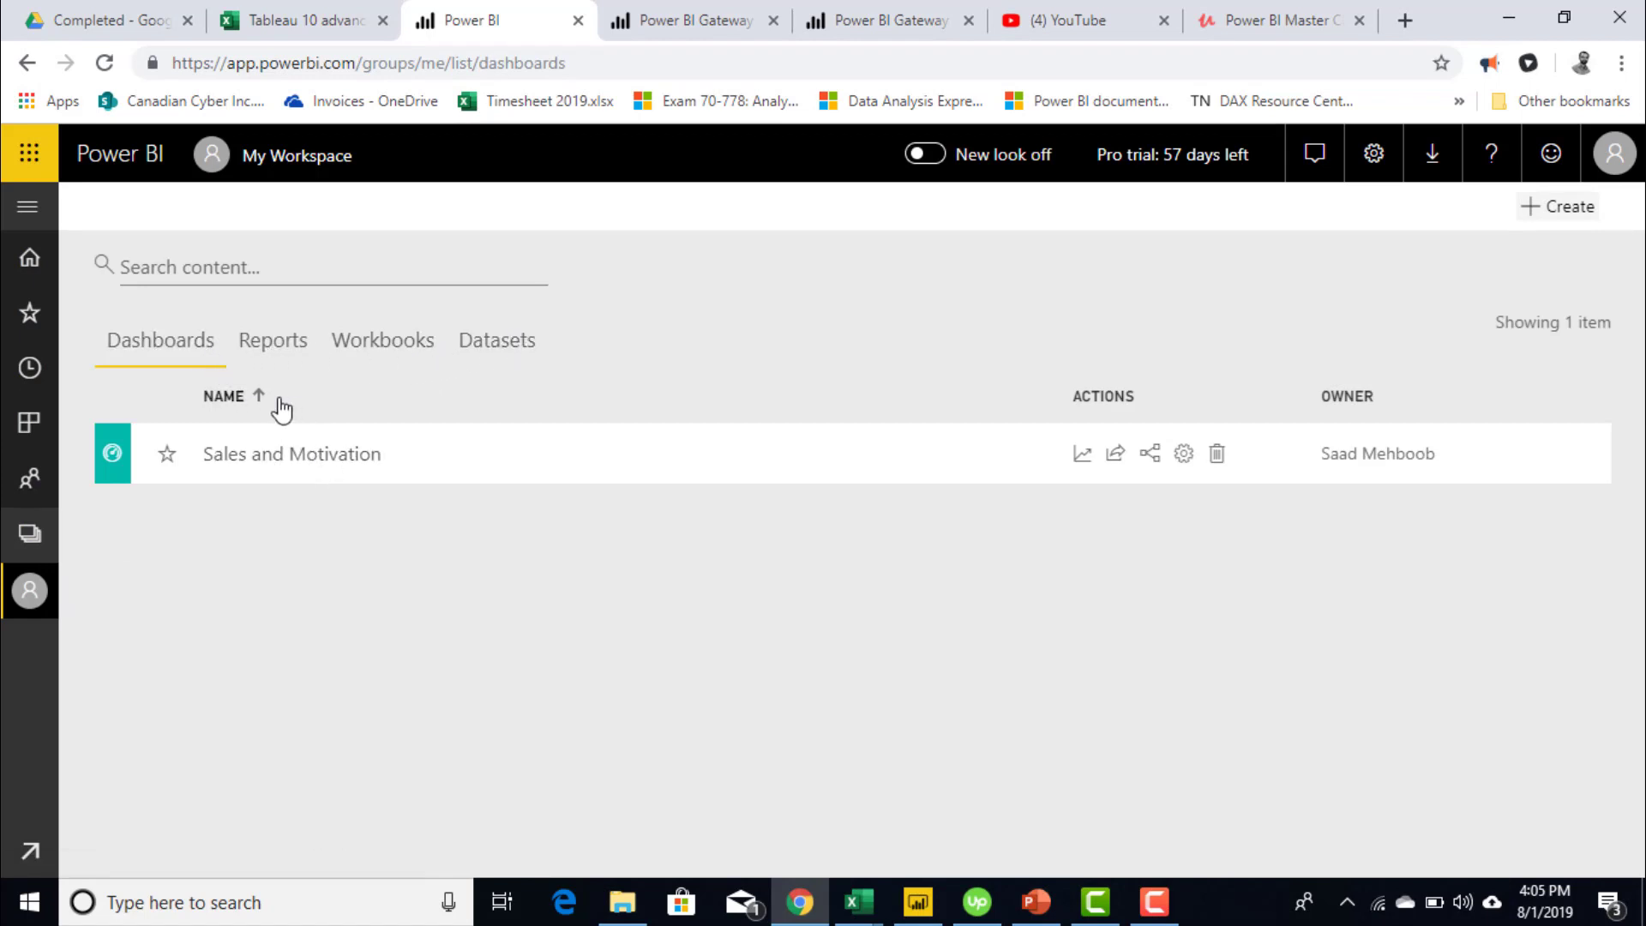
{"action": "left_click", "coordinate": [271, 347]}
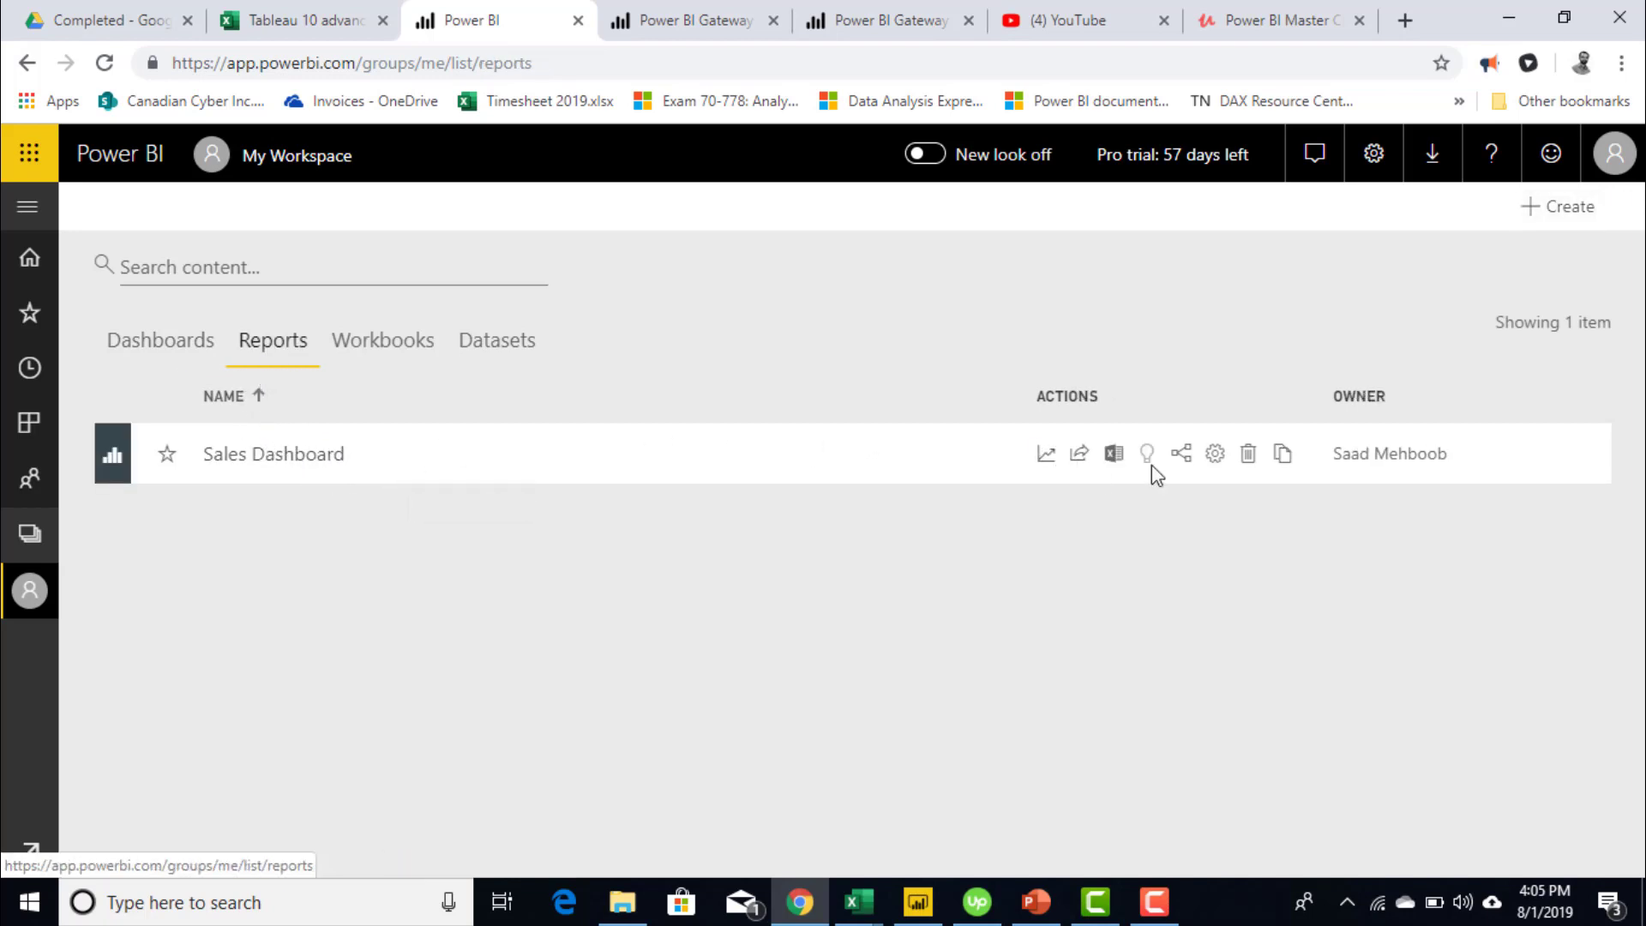
- Check Manage gateways for registered gateways, then open Settings and switch to the Datasets page
{"action": "left_click", "coordinate": [1374, 159]}
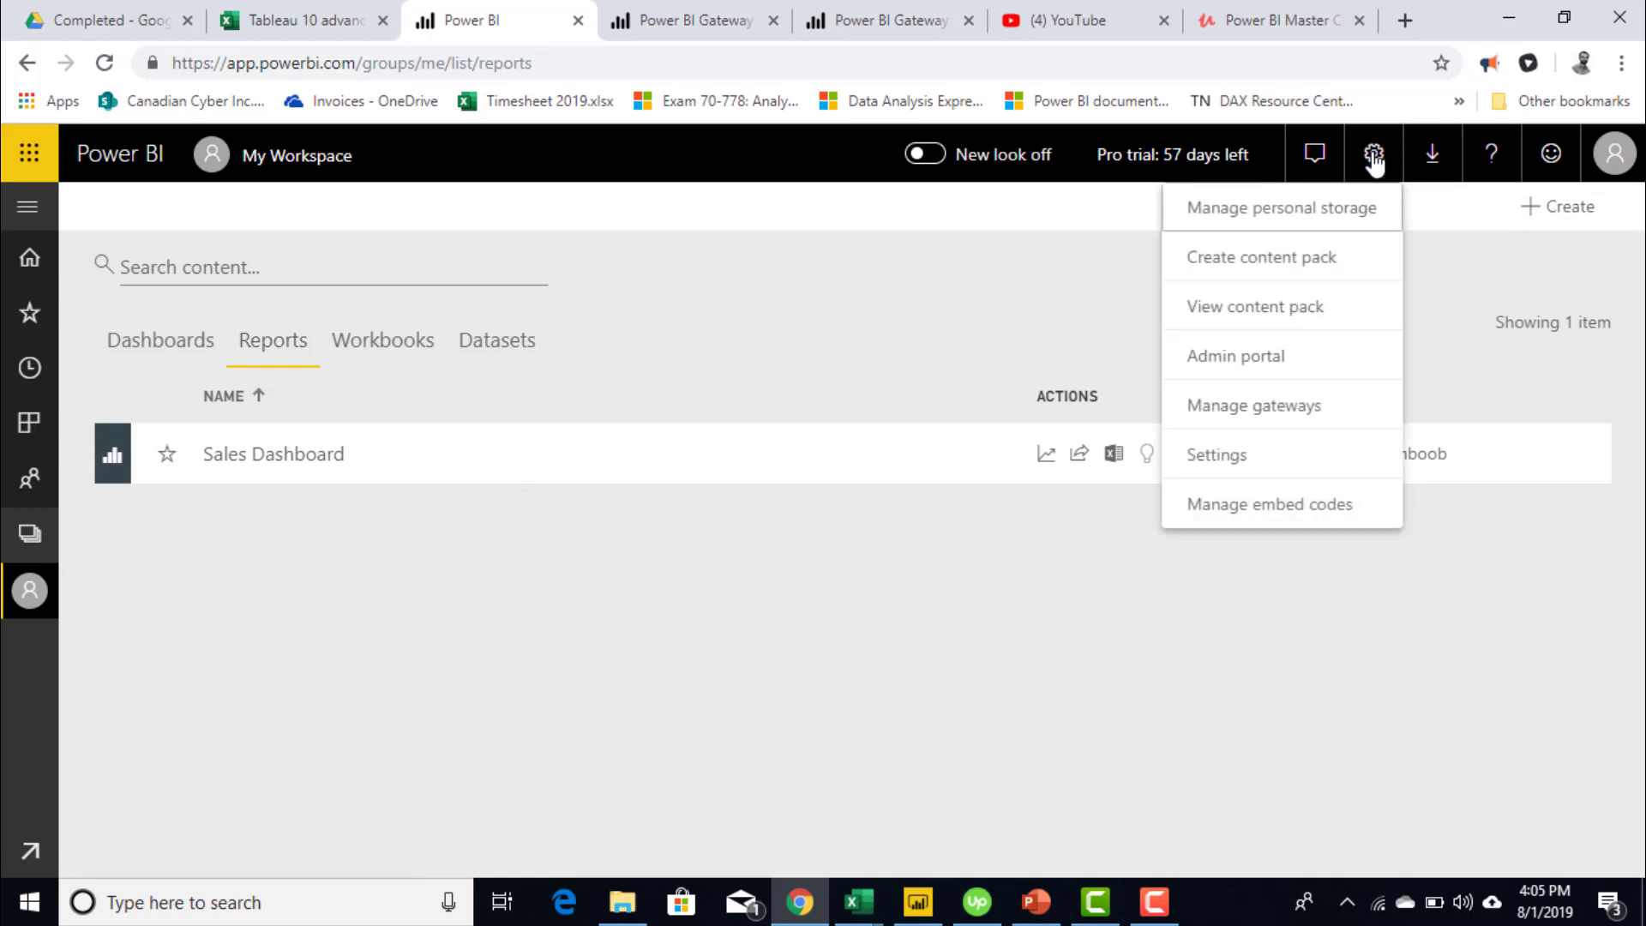
{"action": "left_click", "coordinate": [1292, 412]}
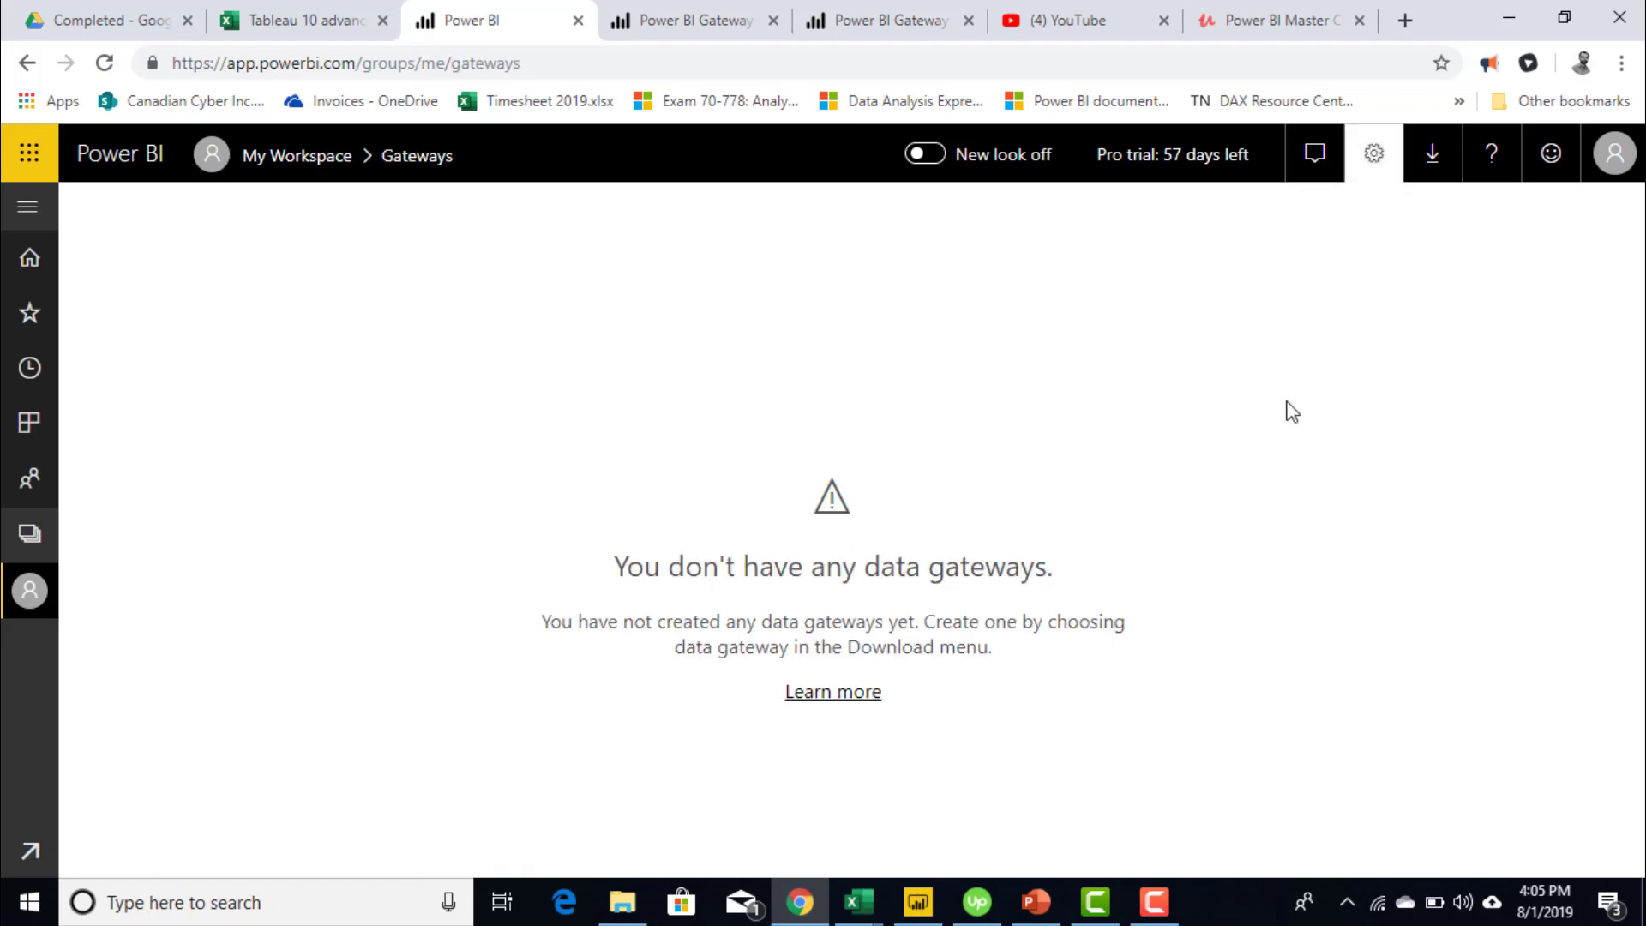
{"action": "left_click", "coordinate": [1364, 161]}
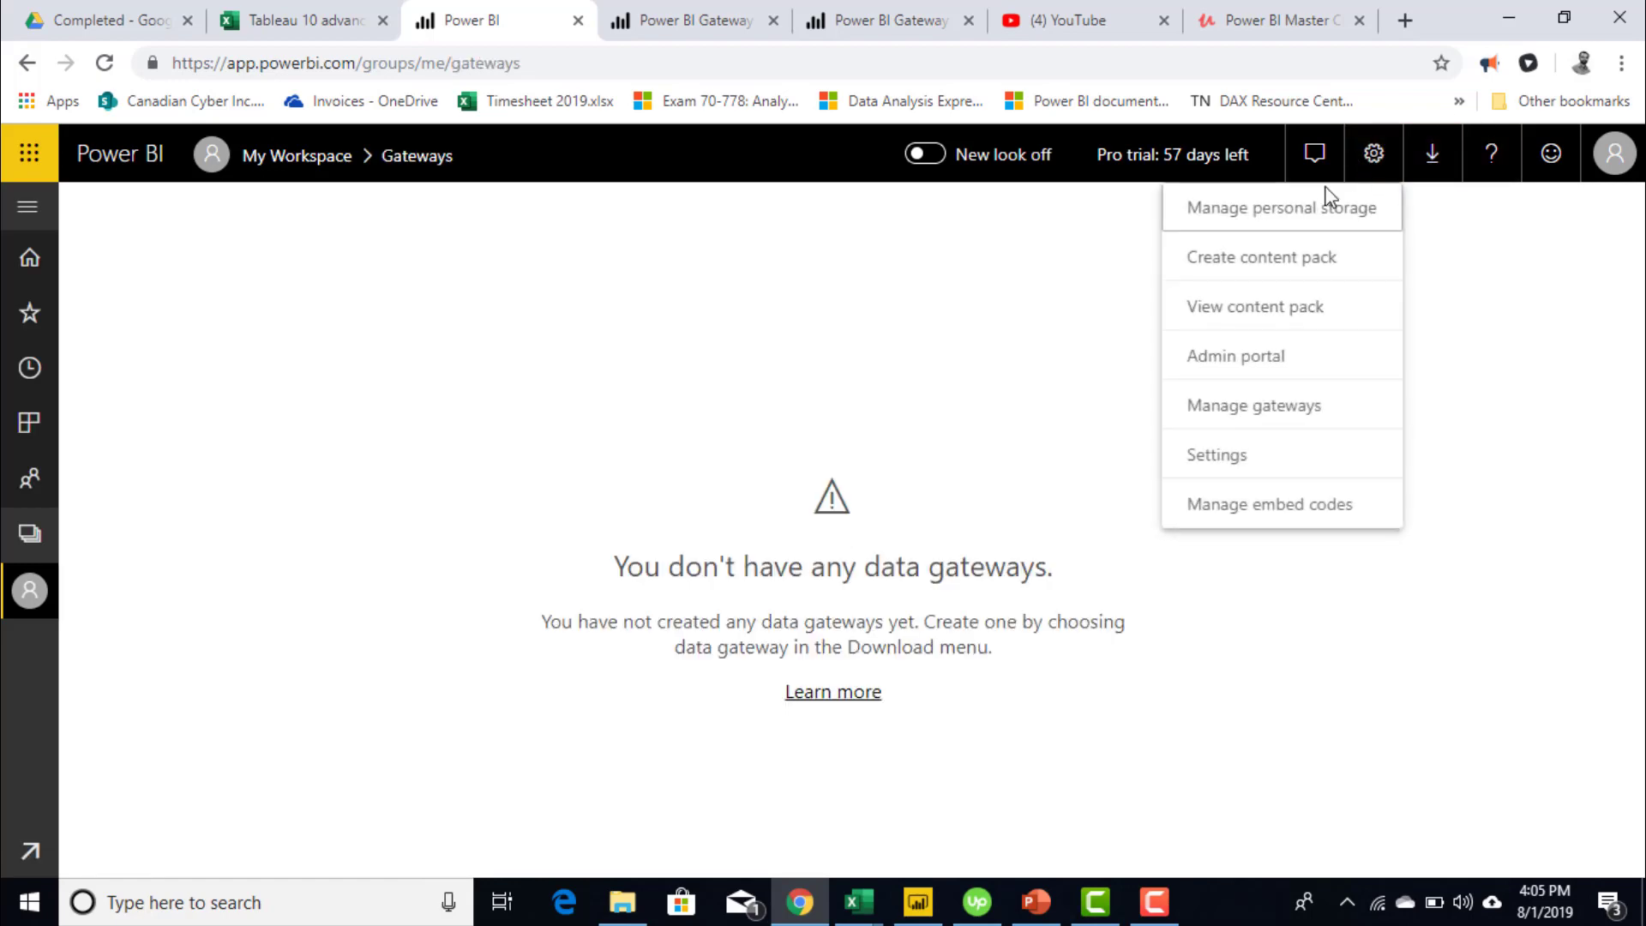
{"action": "left_click", "coordinate": [1259, 457]}
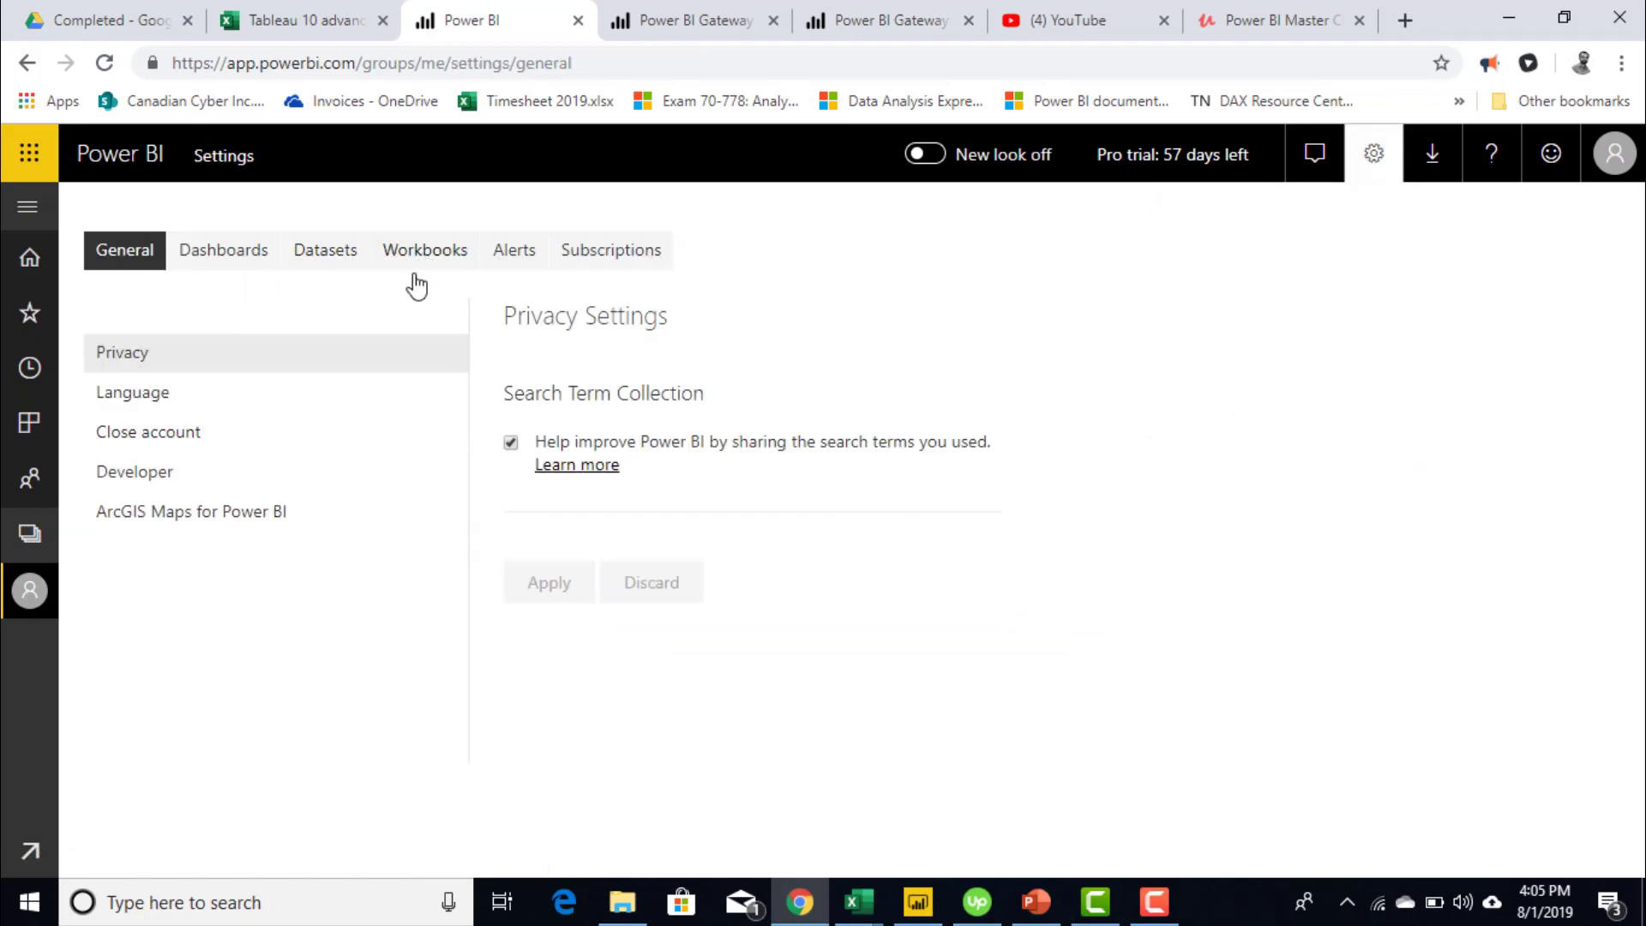
{"action": "left_click", "coordinate": [218, 251]}
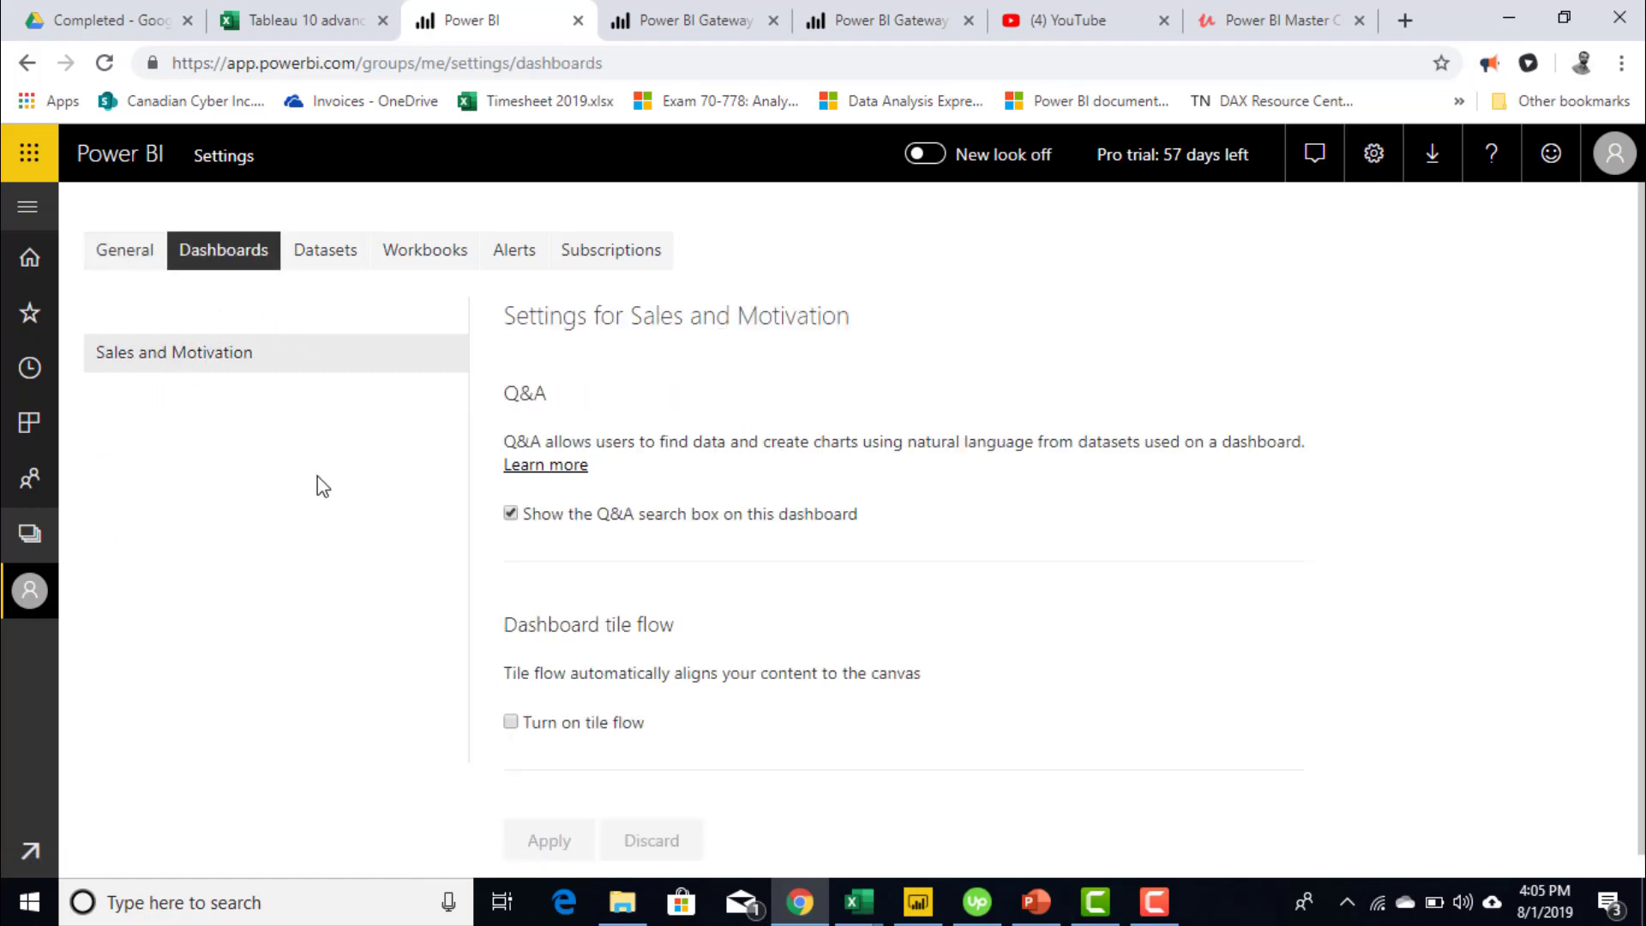
{"action": "left_click", "coordinate": [423, 258]}
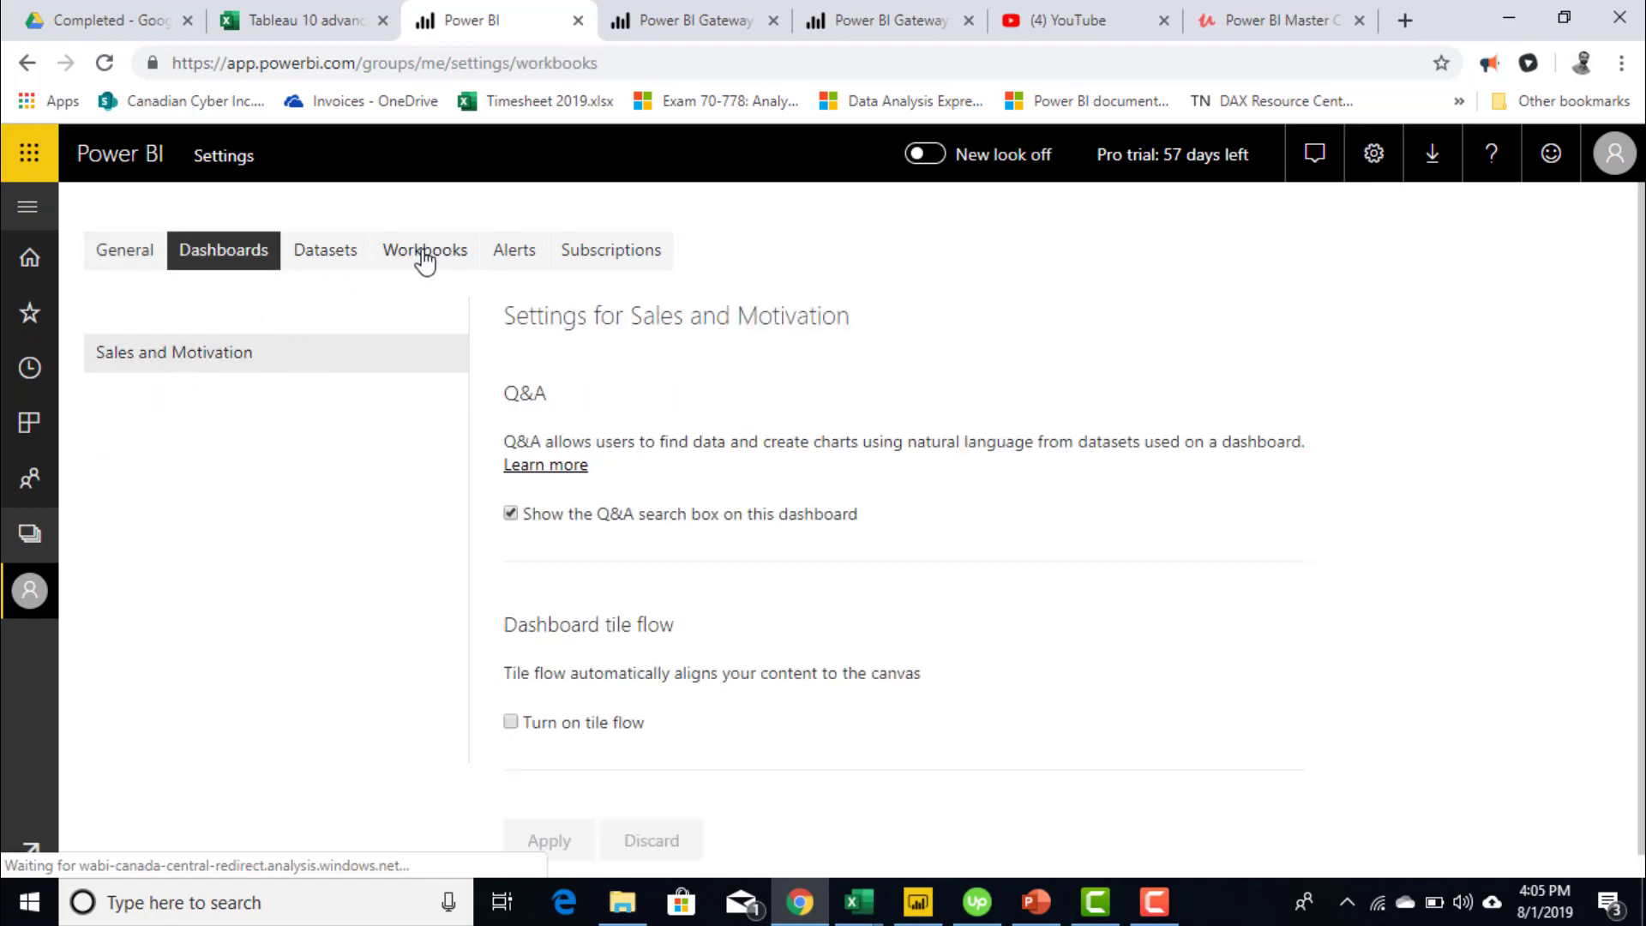
{"action": "left_click", "coordinate": [331, 255]}
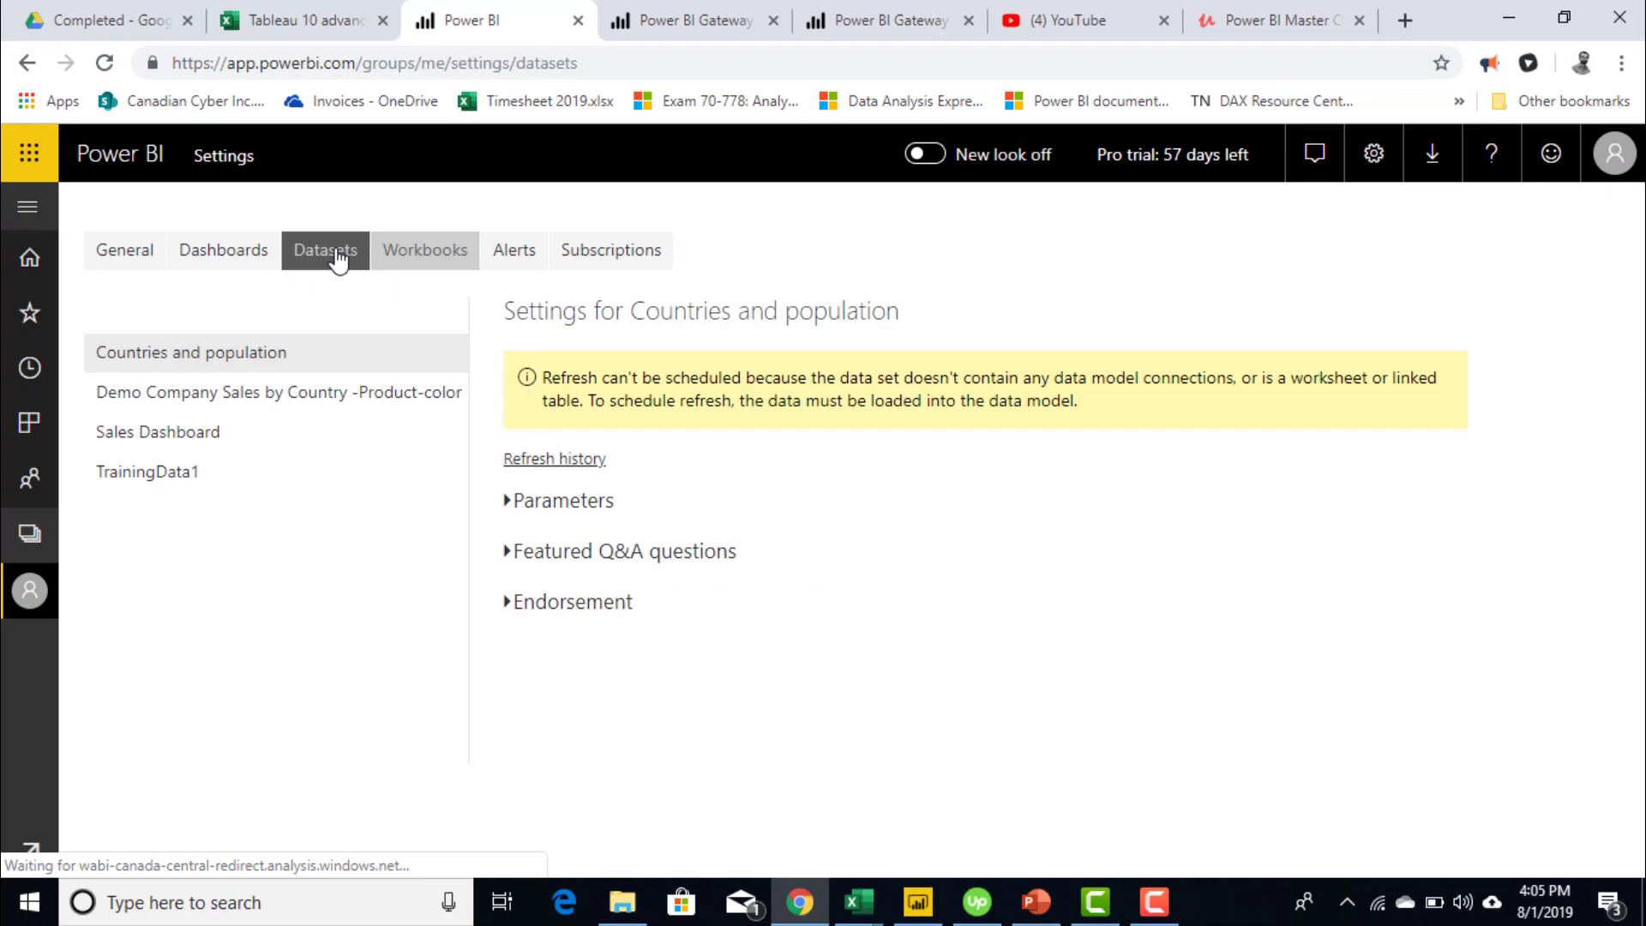
- Select the Sales Dashboard dataset and expand its Gateway connection and Data source credentials sections
{"action": "left_click", "coordinate": [198, 442]}
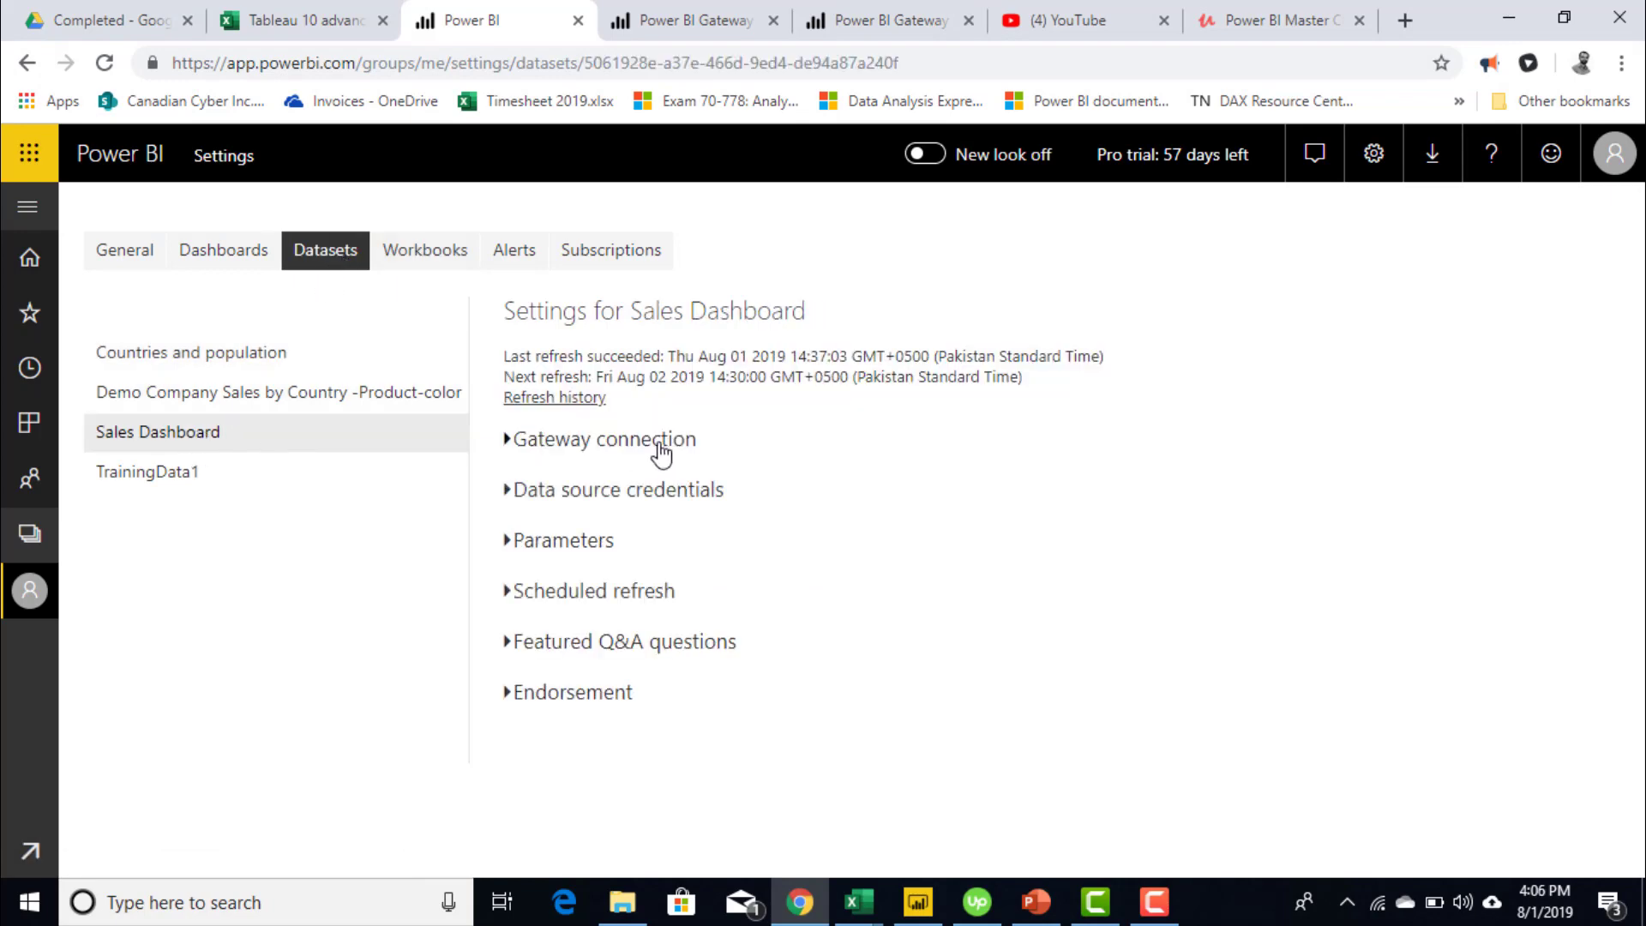
{"action": "left_click", "coordinate": [661, 453]}
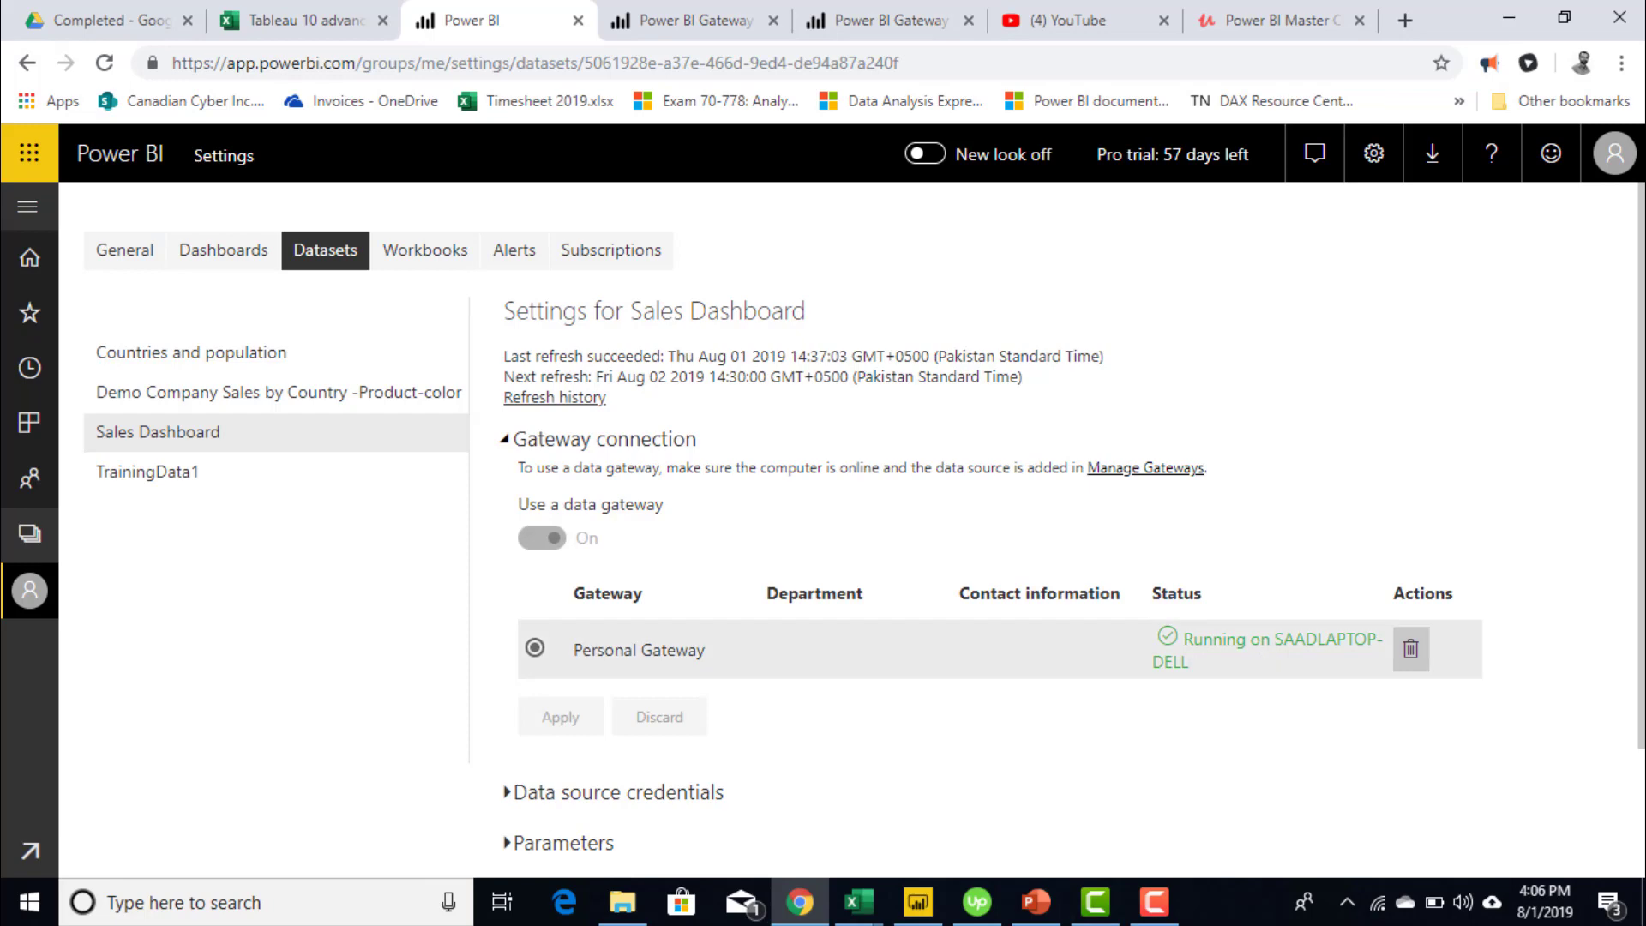
{"action": "scroll", "coordinate": [857, 514], "scroll_direction": "down", "scroll_amount": 2}
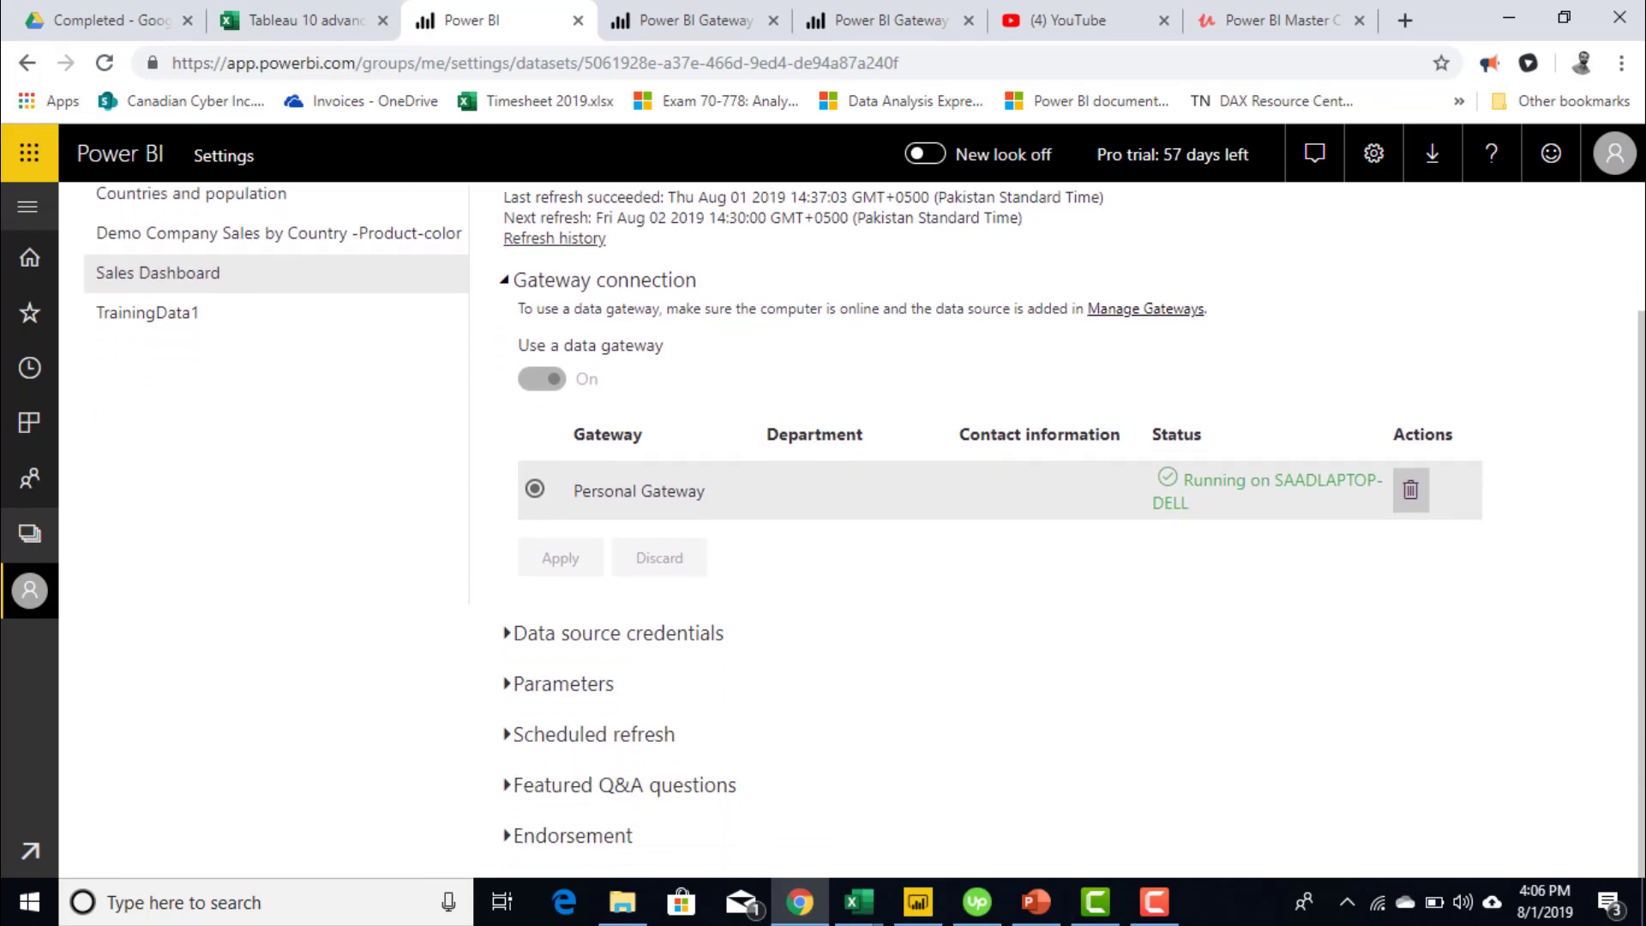
{"action": "left_click", "coordinate": [683, 641]}
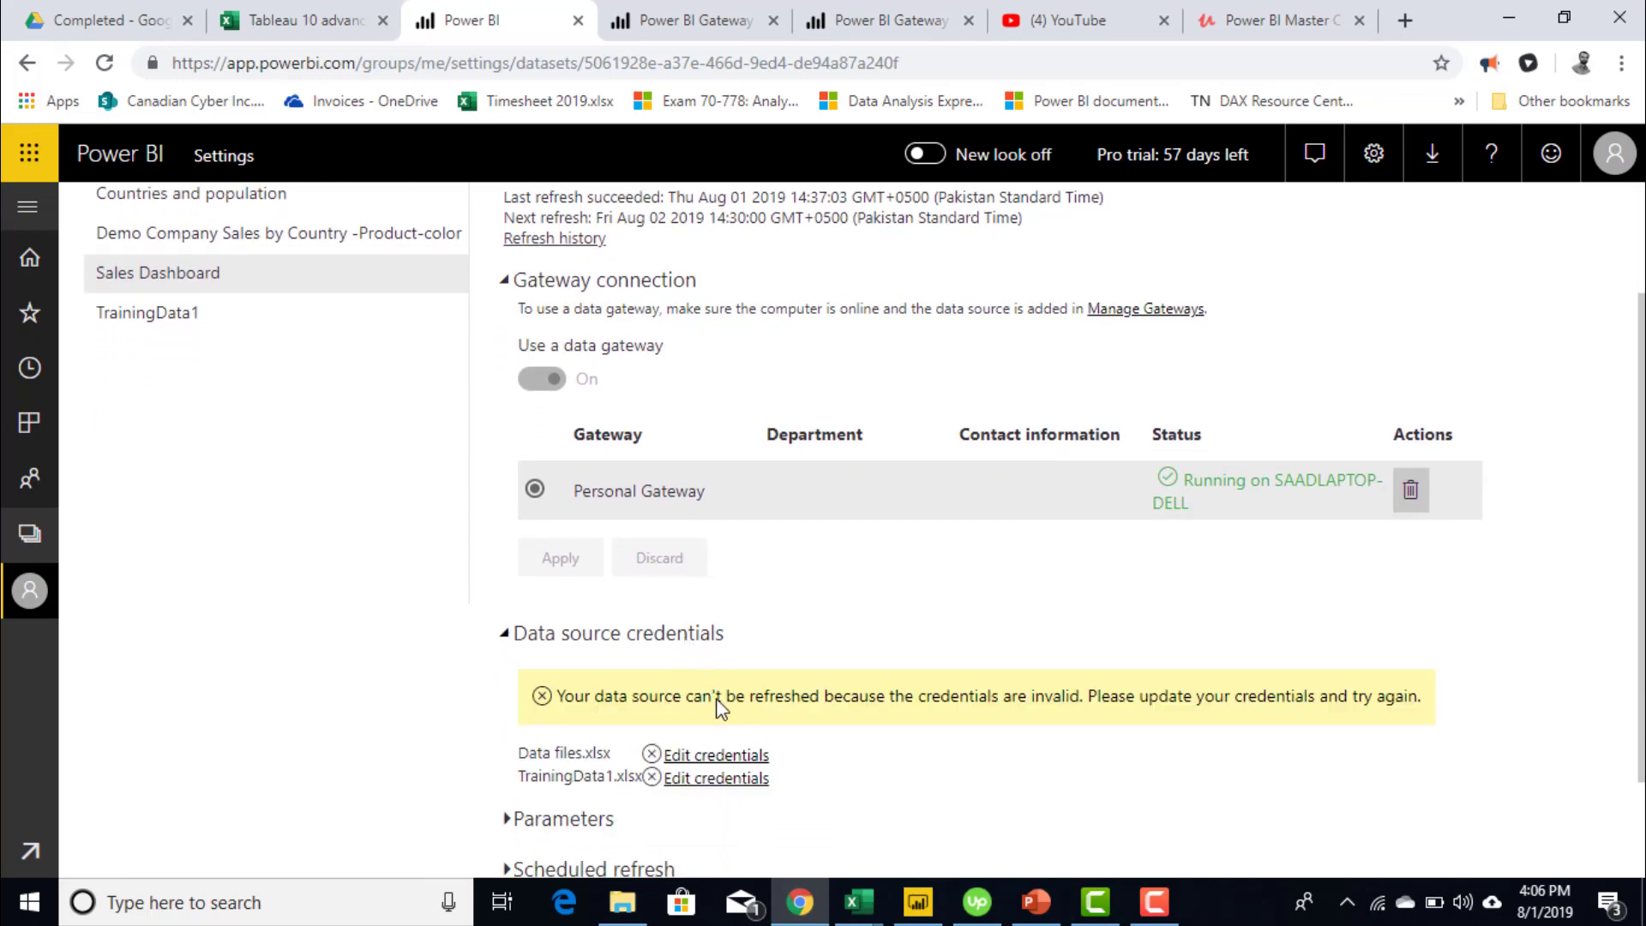
- Update credentials for Data files.xlsx with privacy level None, then for TrainingData1.xlsx
{"action": "left_click", "coordinate": [731, 756]}
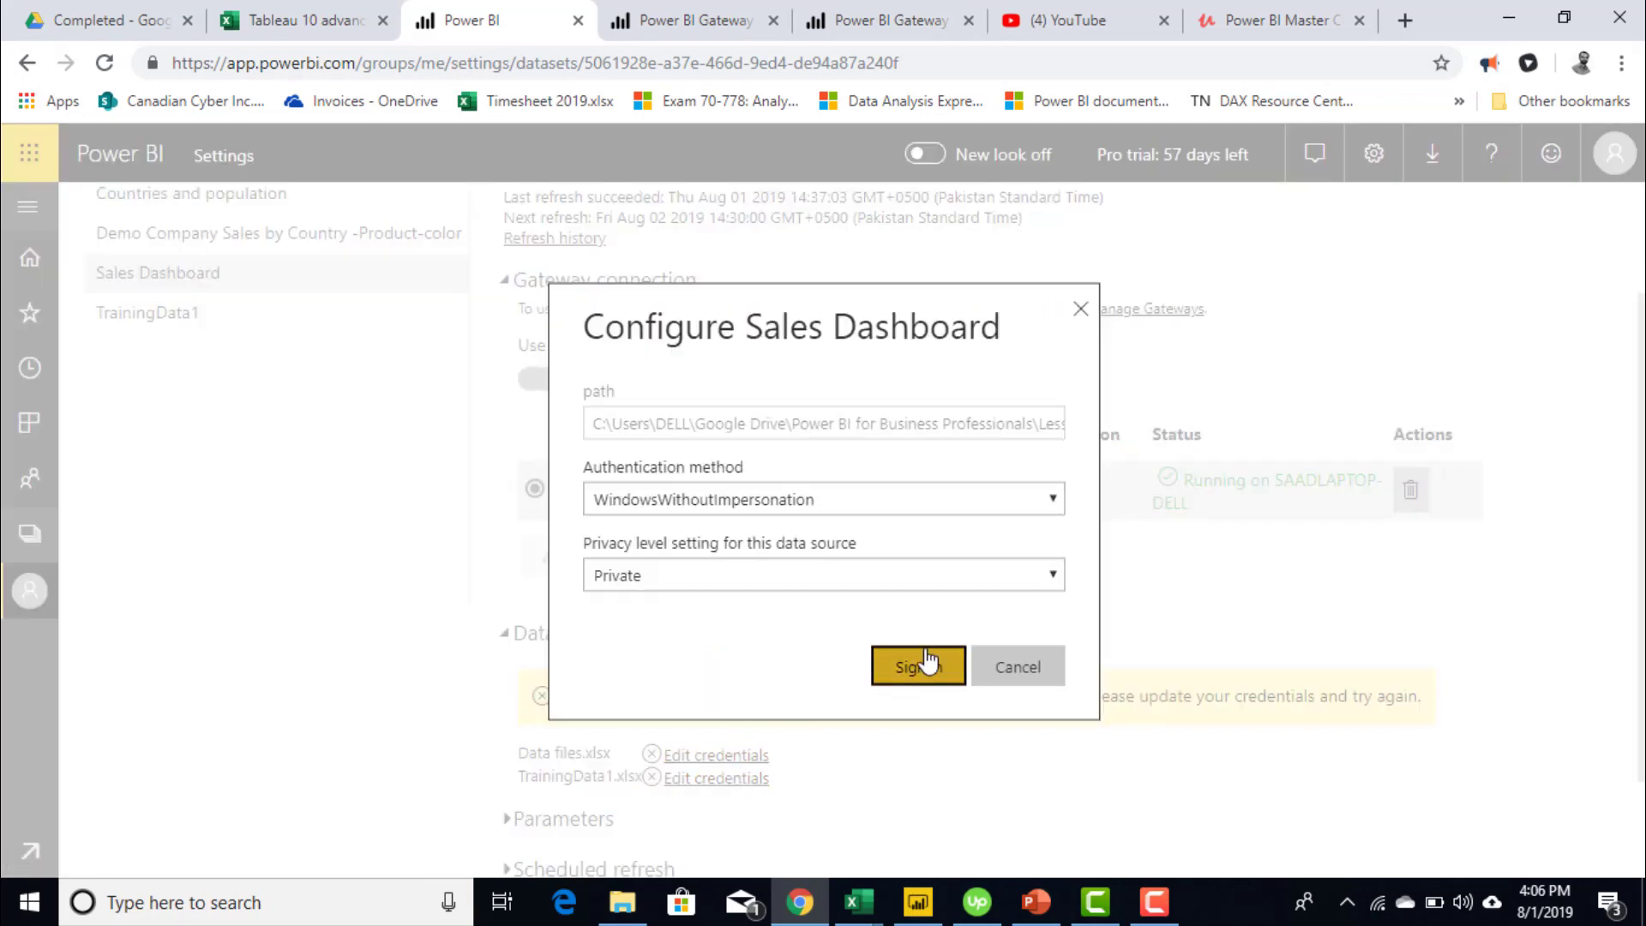
{"action": "left_click", "coordinate": [917, 581]}
{"action": "left_click", "coordinate": [892, 603]}
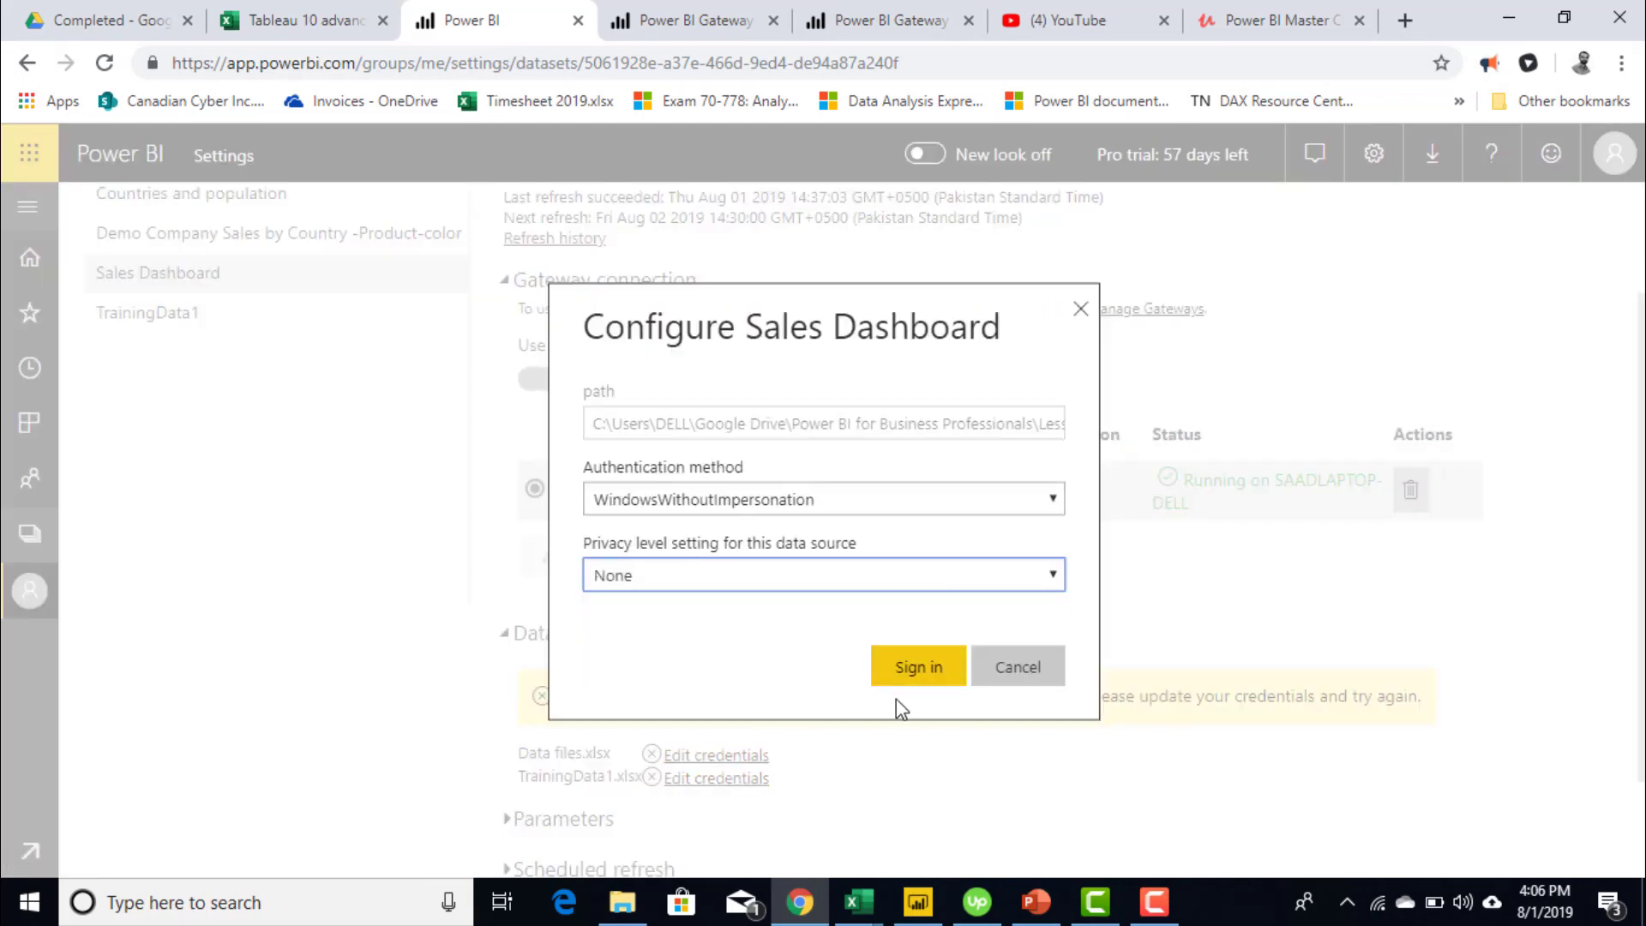
{"action": "left_click", "coordinate": [921, 673]}
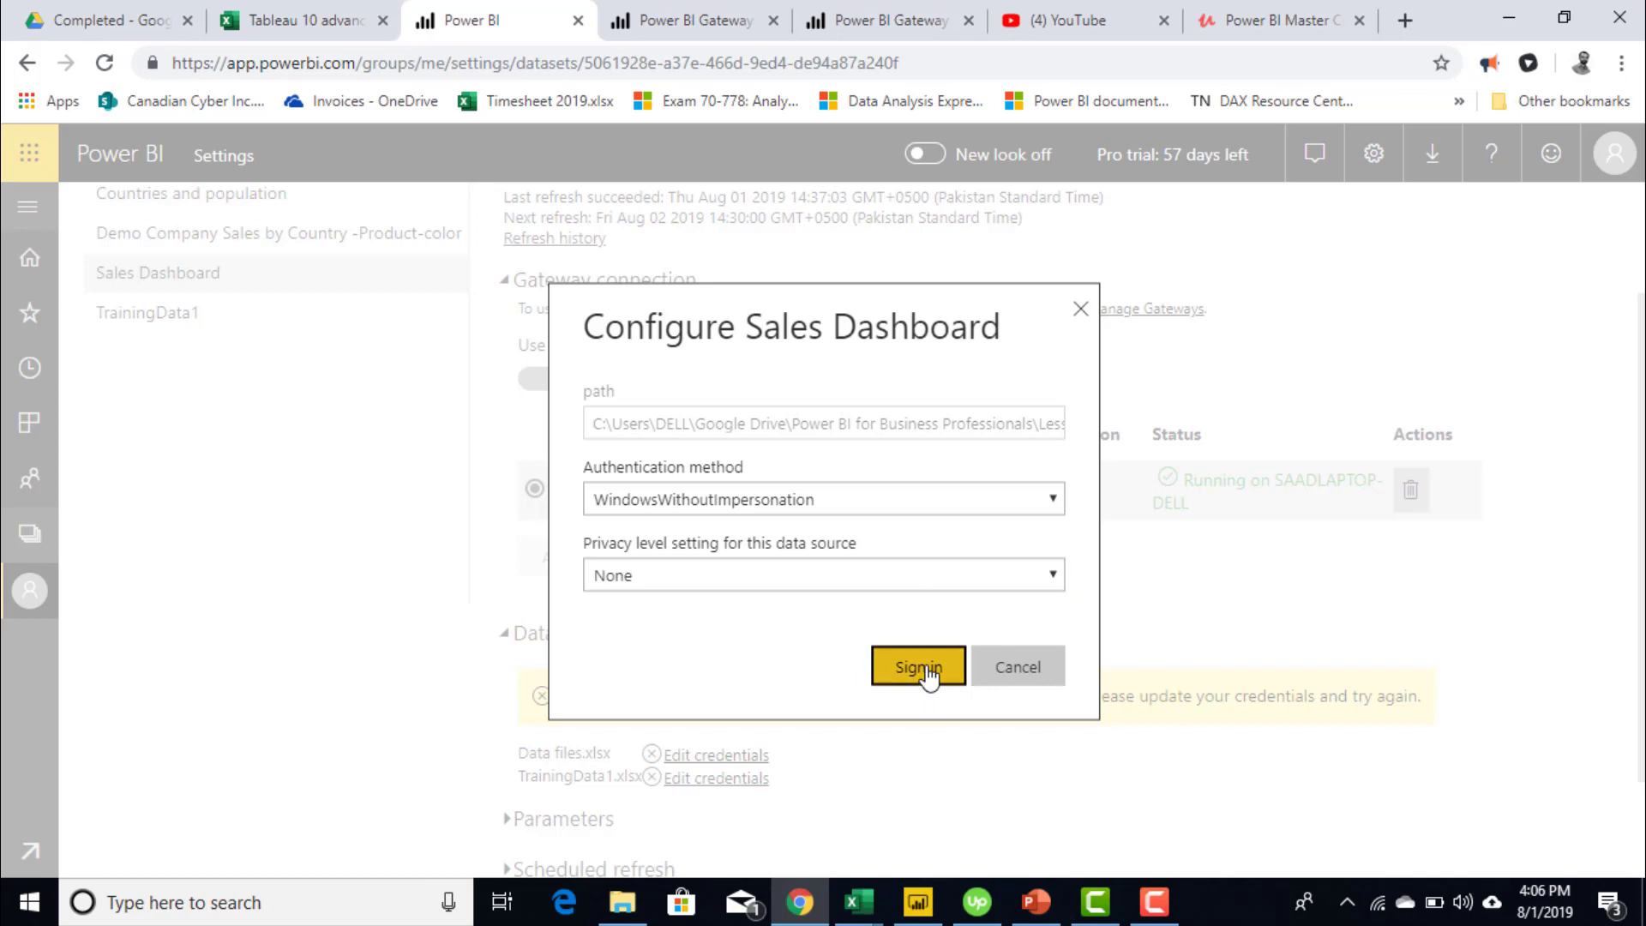
{"action": "left_click", "coordinate": [740, 778]}
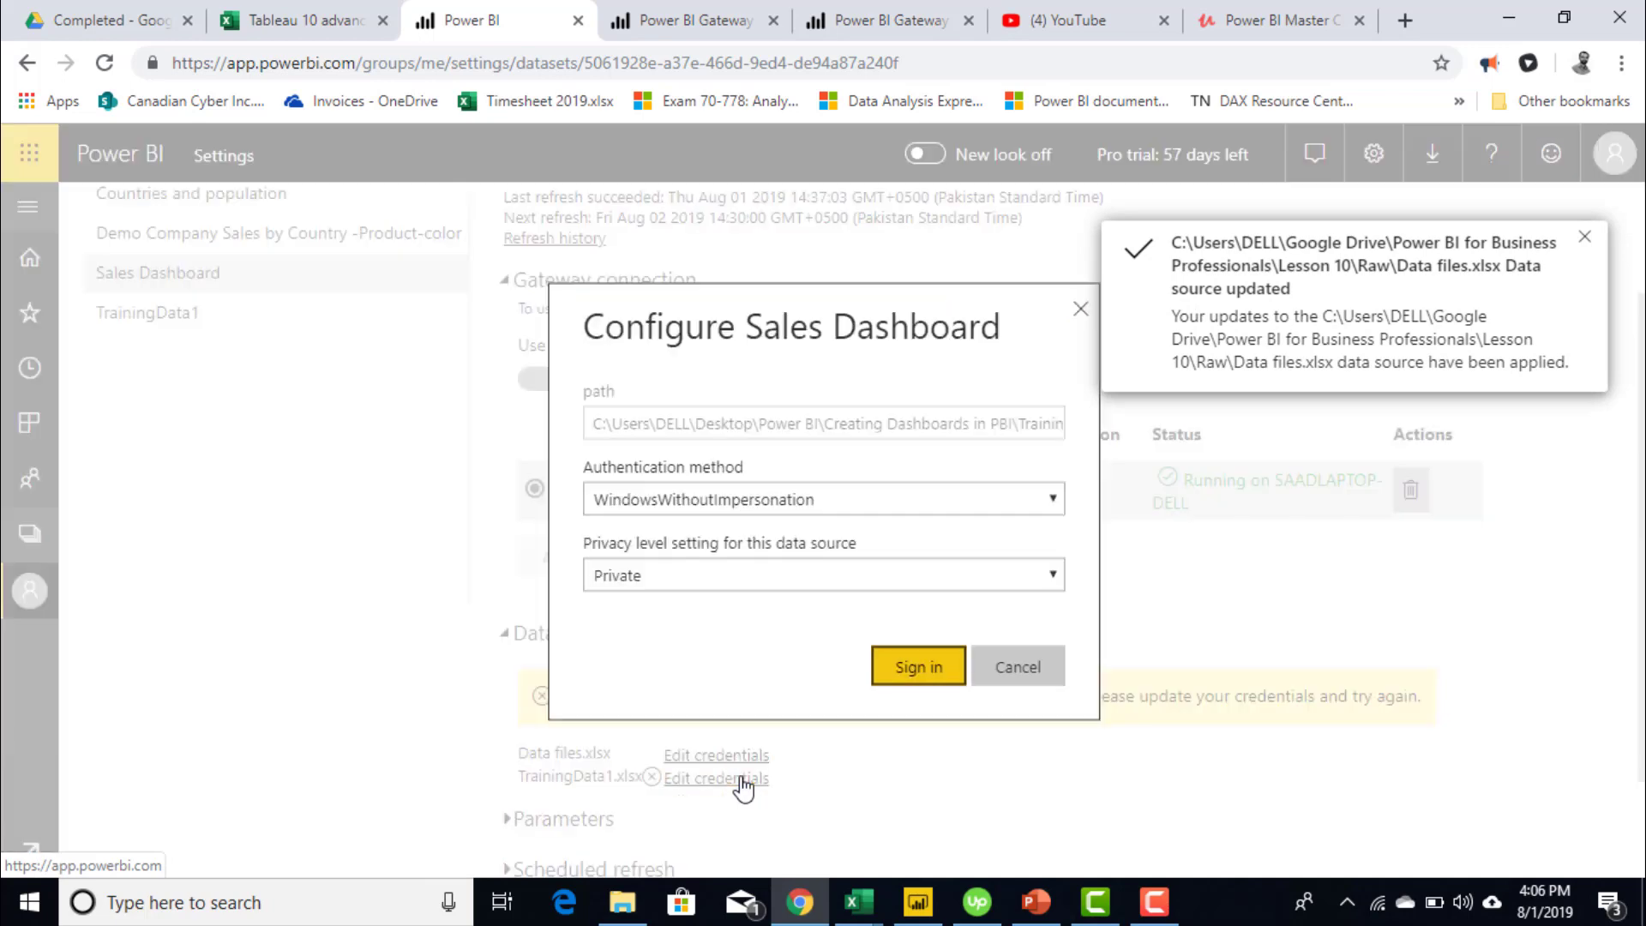
{"action": "left_click", "coordinate": [937, 666]}
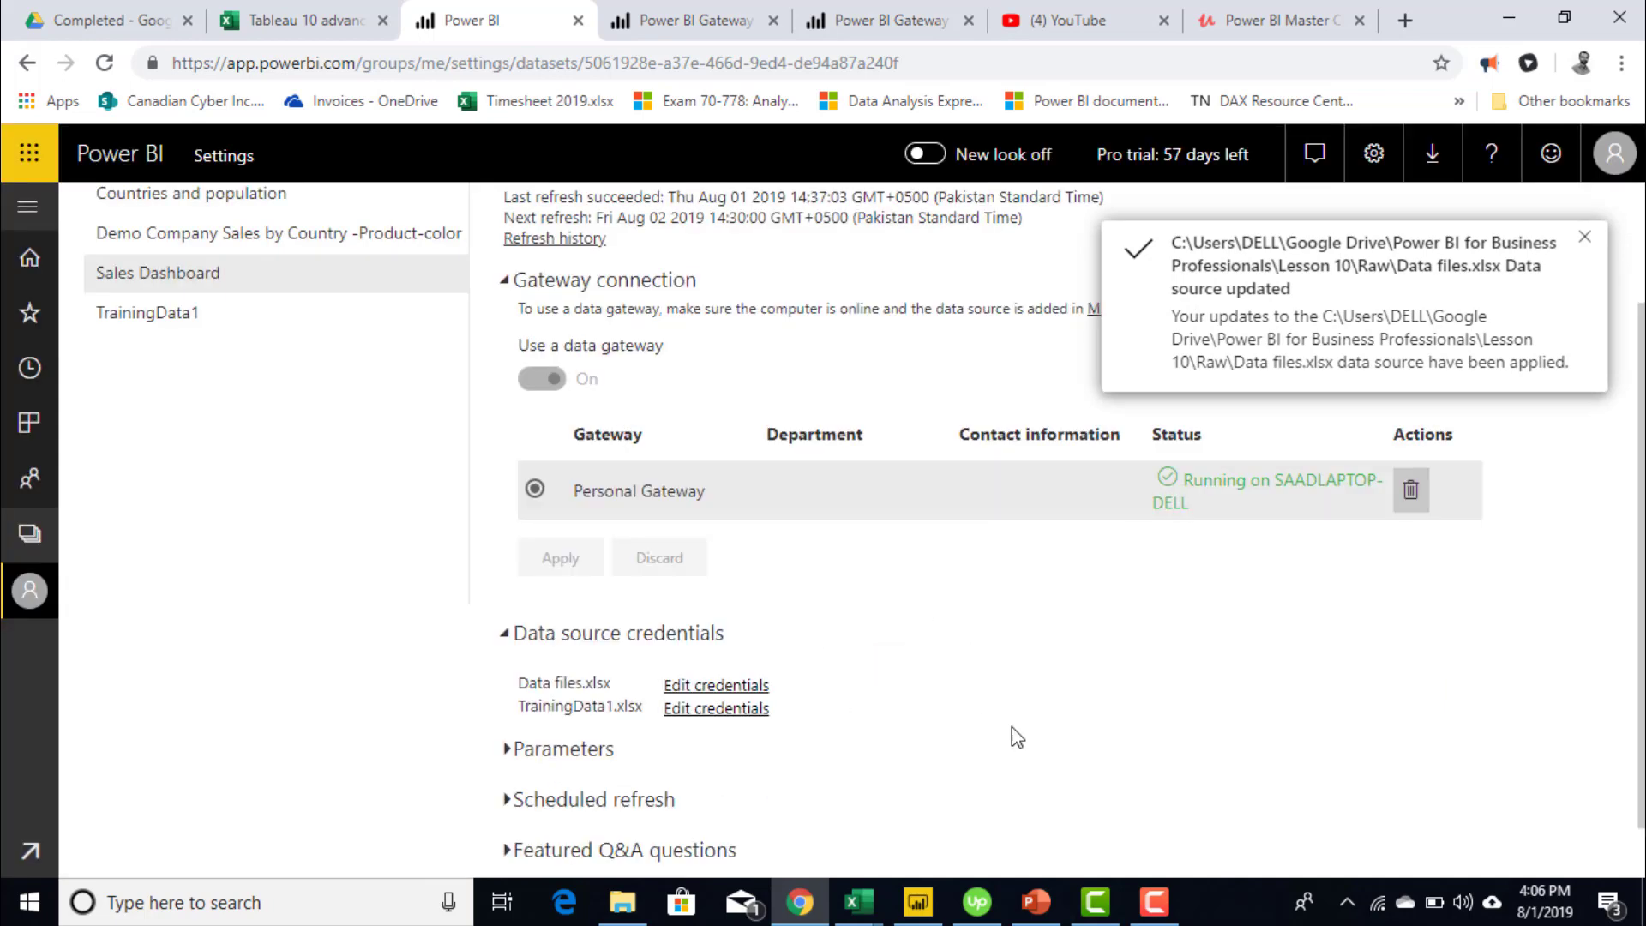
{"action": "scroll", "coordinate": [857, 531], "scroll_direction": "down", "scroll_amount": 1}
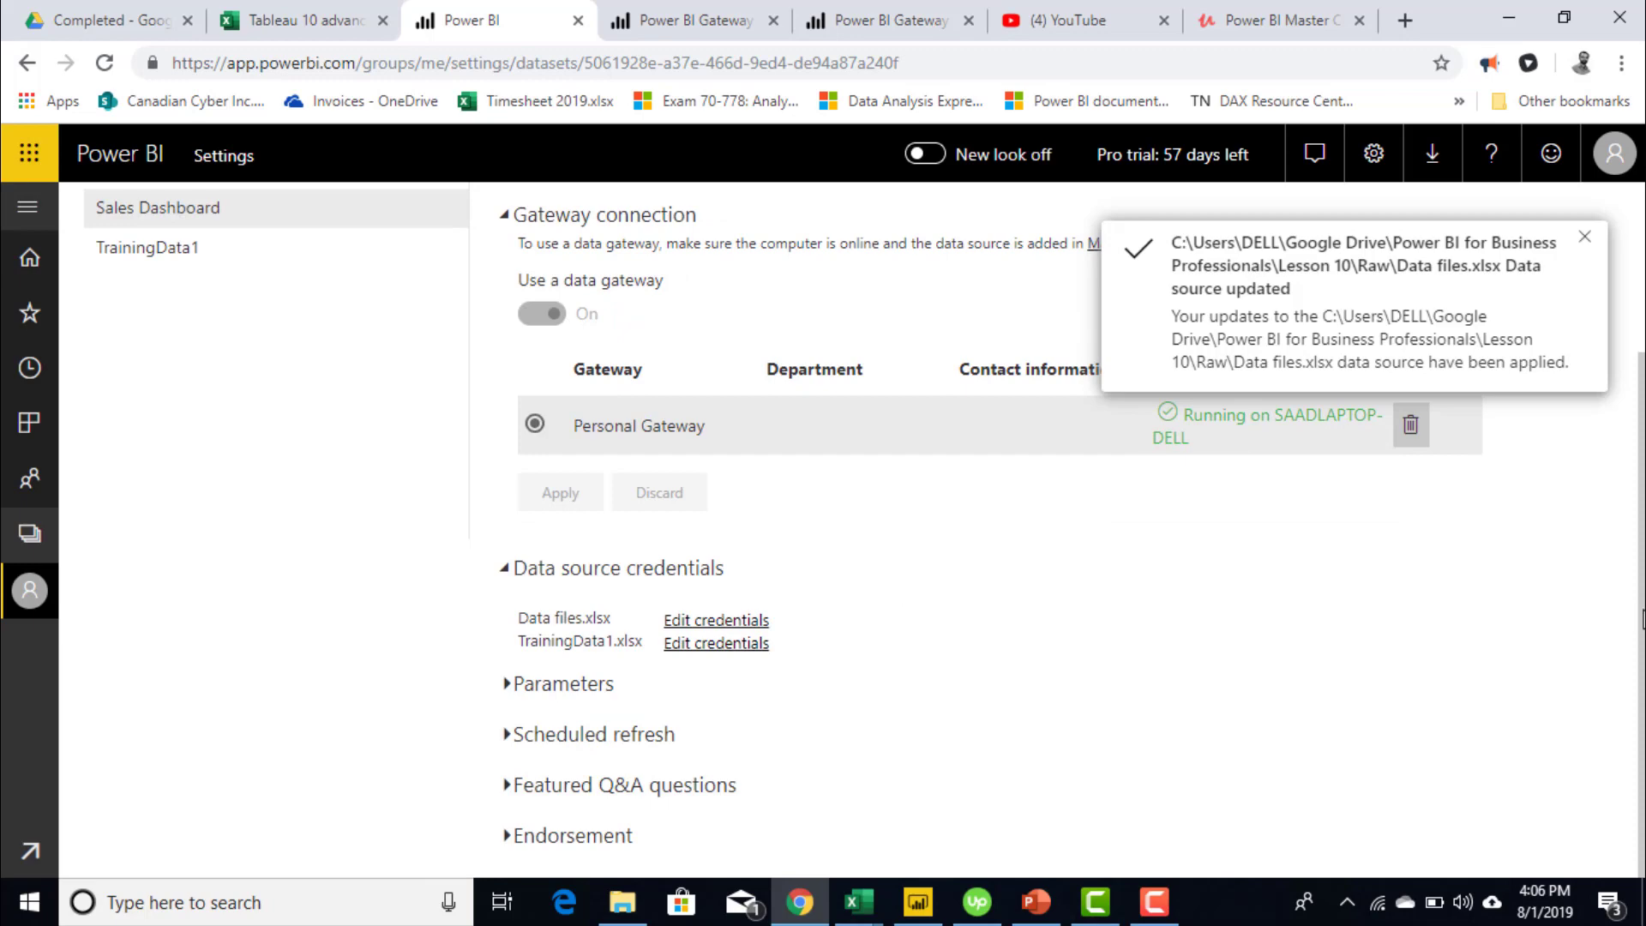
- Dismiss the notification and confirm scheduled refresh runs daily at 2:30 PM (UTC+05:00) Islamabad, Karachi
{"action": "left_click", "coordinate": [1585, 239]}
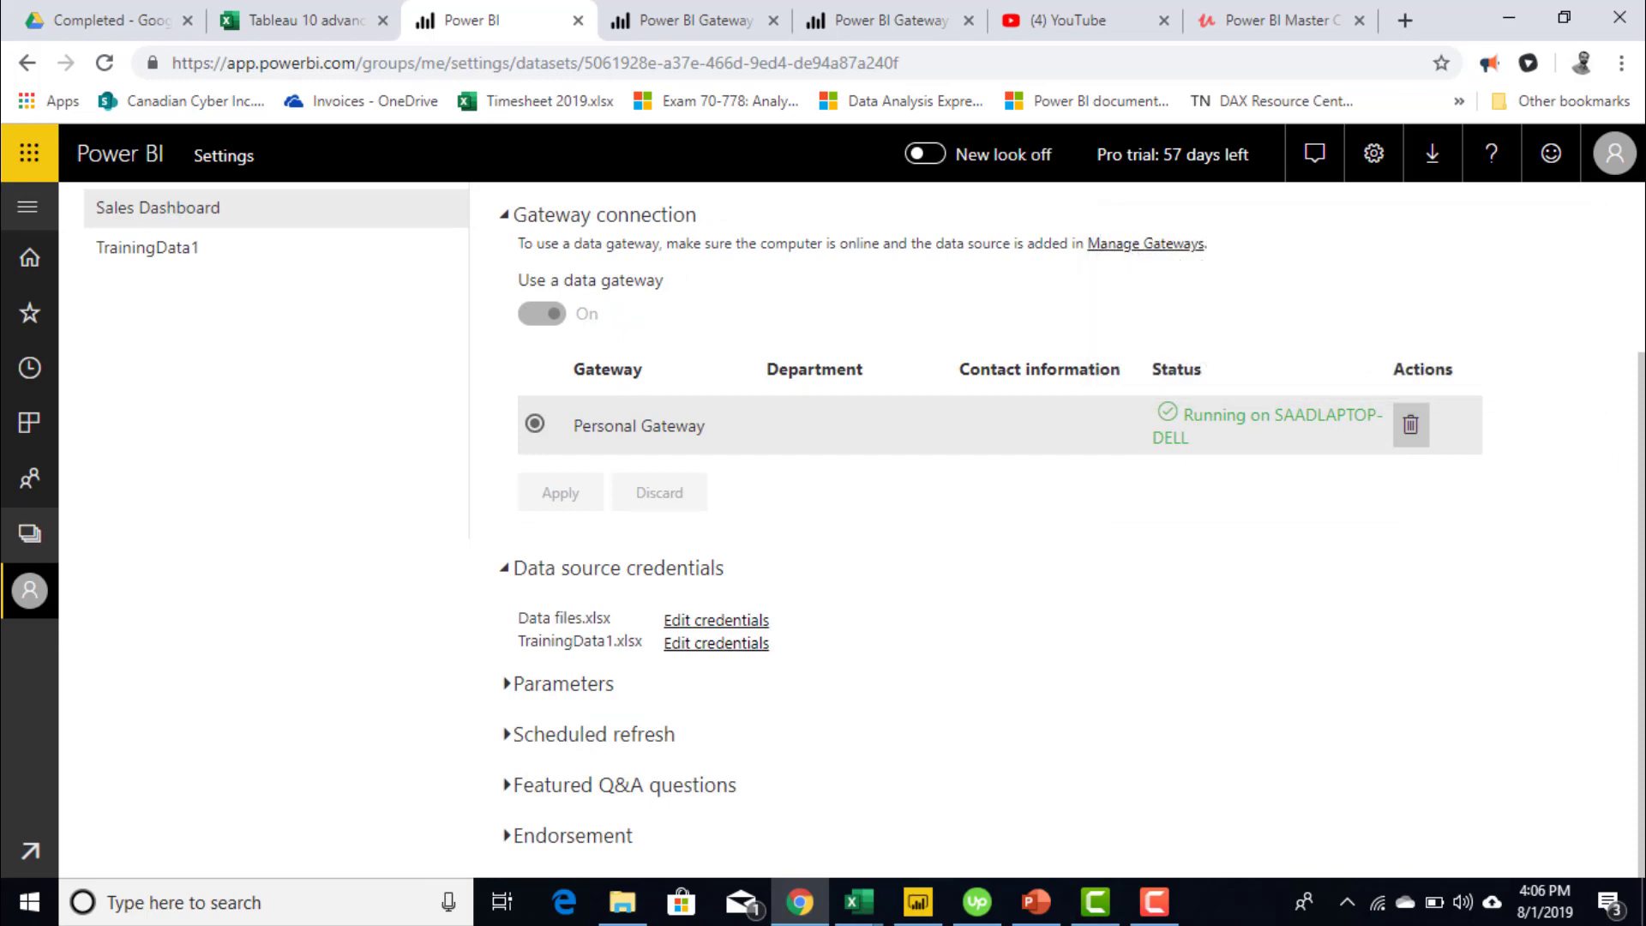
{"action": "scroll", "coordinate": [857, 532], "scroll_direction": "up", "scroll_amount": 3}
{"action": "scroll", "coordinate": [857, 531], "scroll_direction": "down", "scroll_amount": 3}
{"action": "scroll", "coordinate": [969, 587], "scroll_direction": "up", "scroll_amount": 1}
{"action": "scroll", "coordinate": [374, 769], "scroll_direction": "down", "scroll_amount": 1}
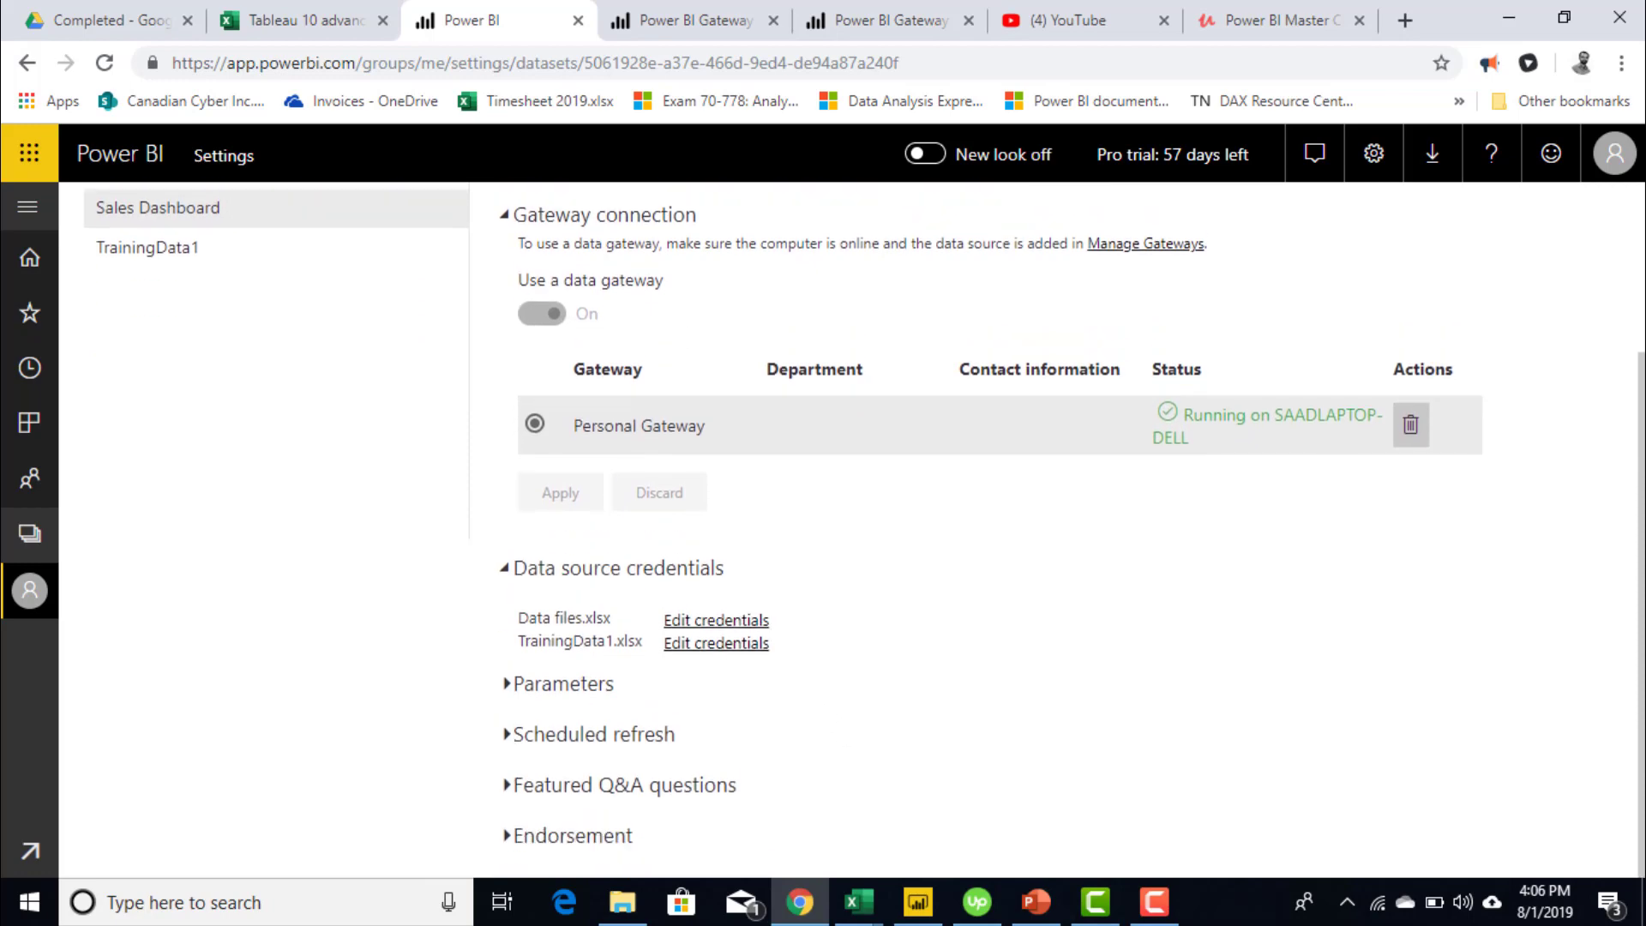
{"action": "left_click", "coordinate": [579, 738]}
{"action": "scroll", "coordinate": [1518, 691], "scroll_direction": "down", "scroll_amount": 5}
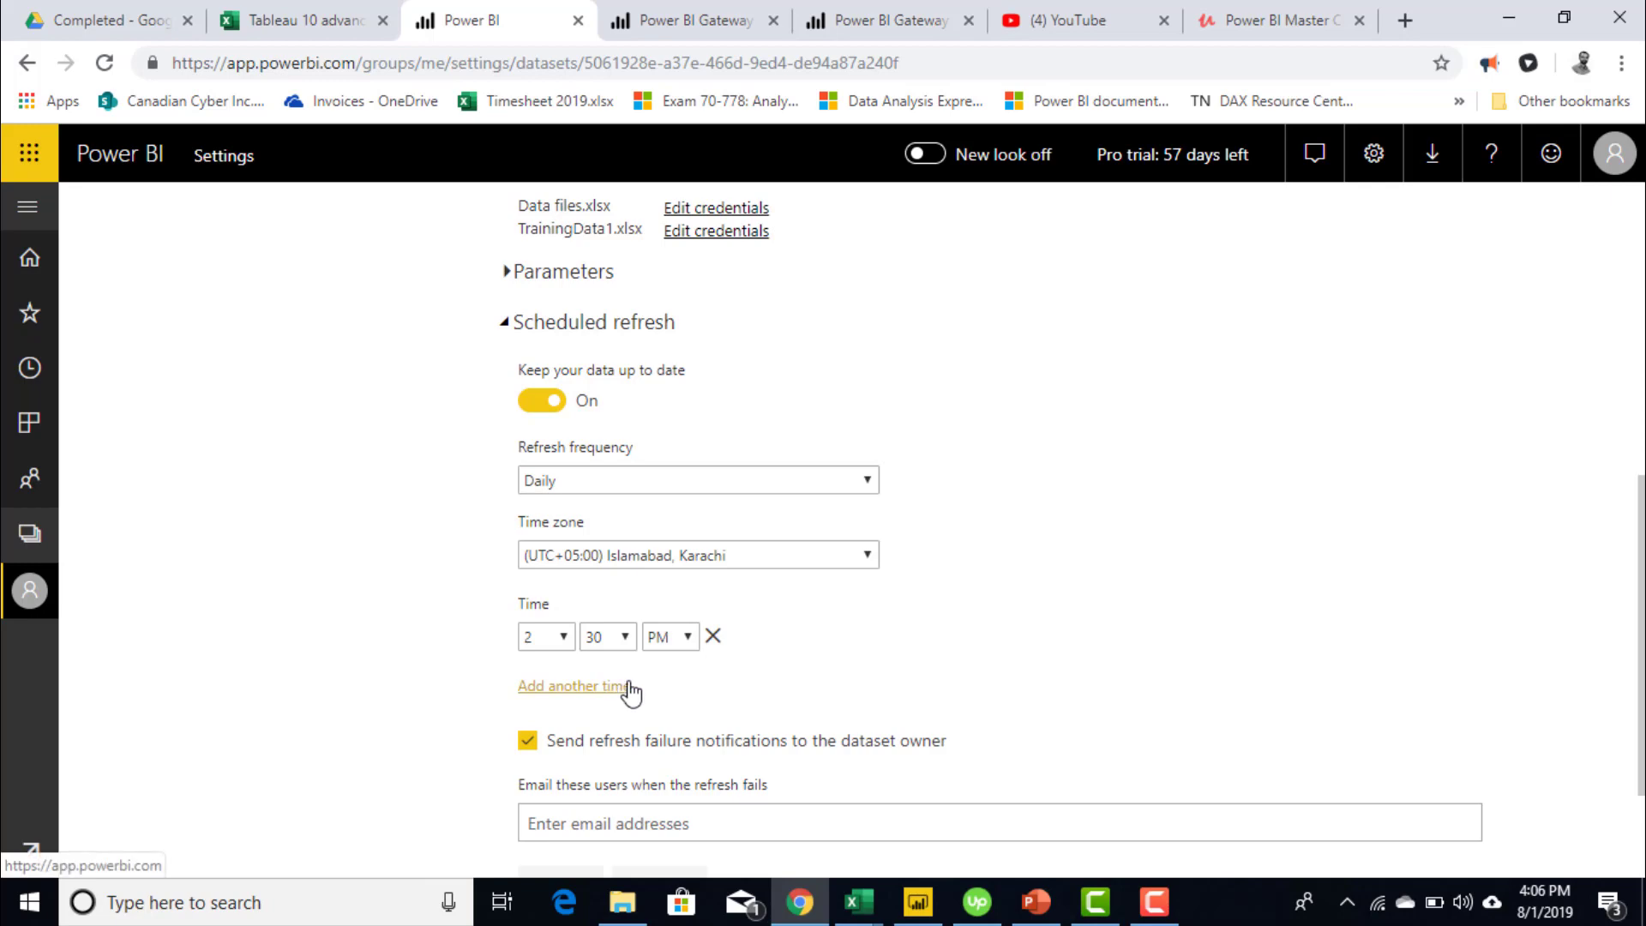
{"action": "scroll", "coordinate": [994, 532], "scroll_direction": "up", "scroll_amount": 5}
{"action": "scroll", "coordinate": [995, 531], "scroll_direction": "up", "scroll_amount": 2}
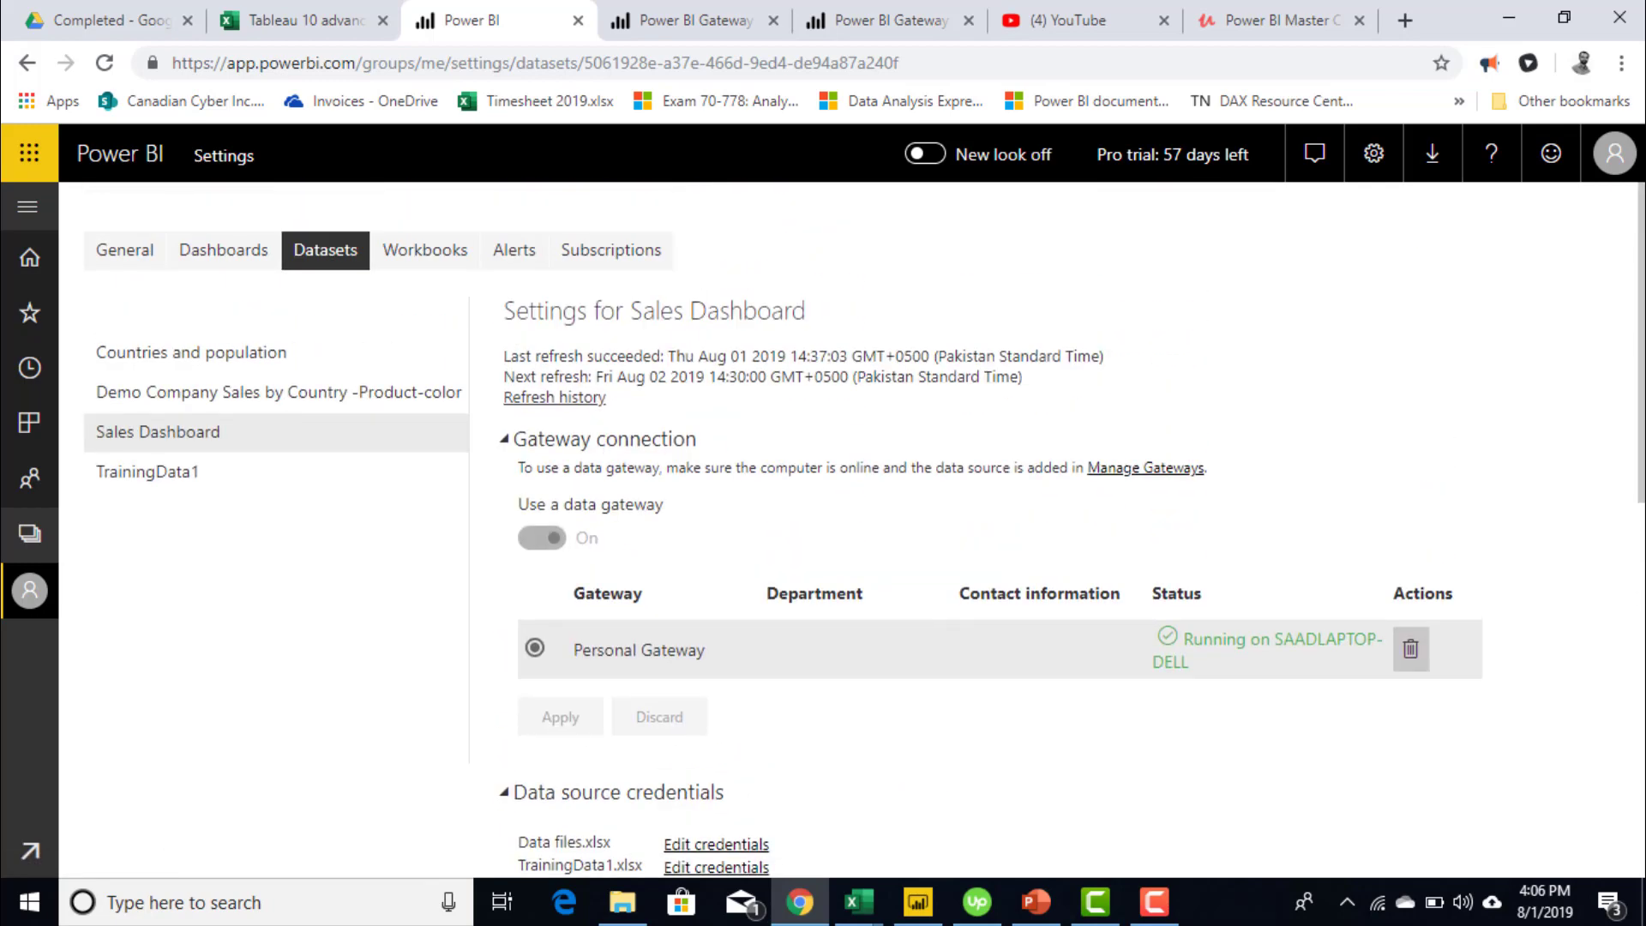
{"action": "scroll", "coordinate": [994, 531], "scroll_direction": "down", "scroll_amount": 8}
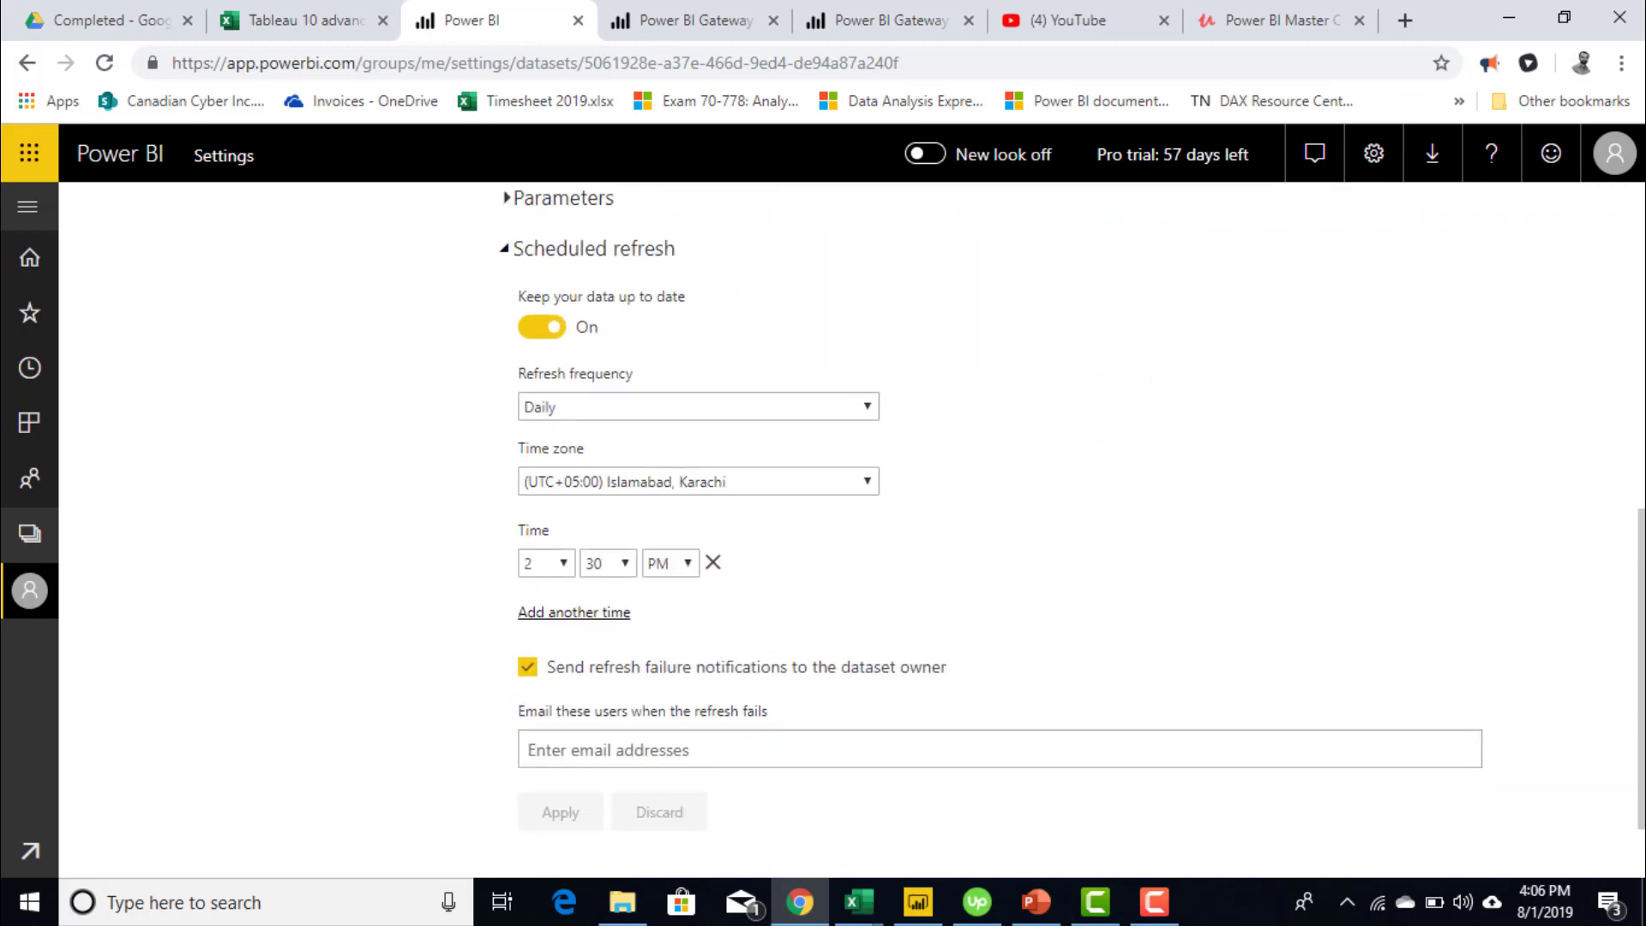
{"action": "scroll", "coordinate": [995, 532], "scroll_direction": "up", "scroll_amount": 6}
{"action": "scroll", "coordinate": [994, 531], "scroll_direction": "up", "scroll_amount": 3}
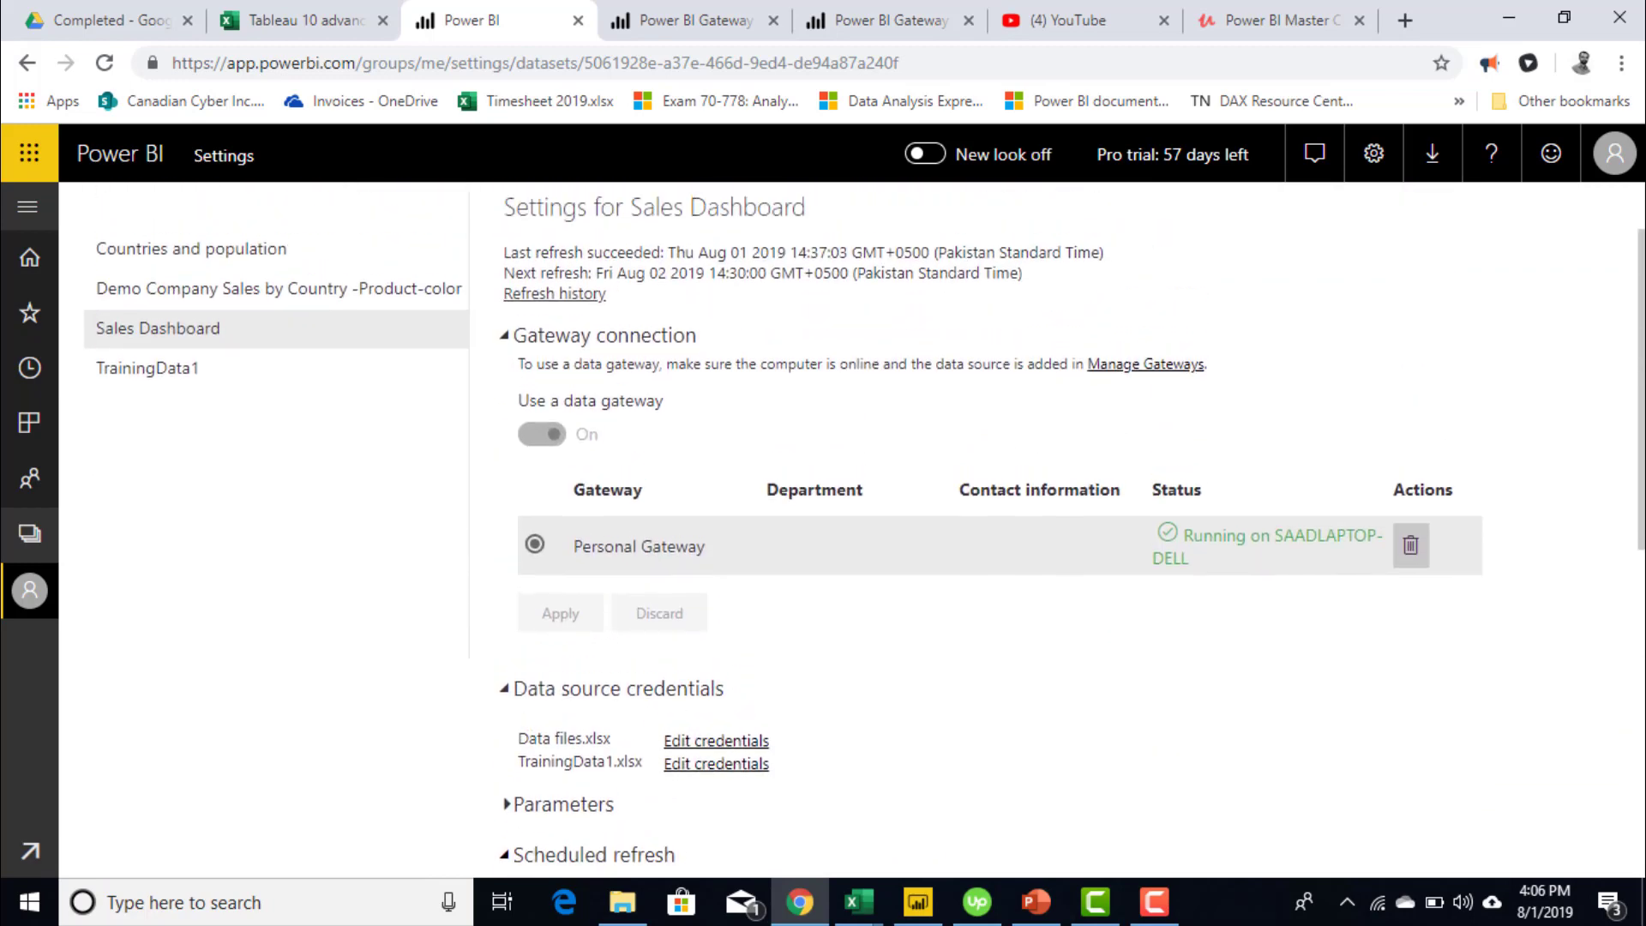